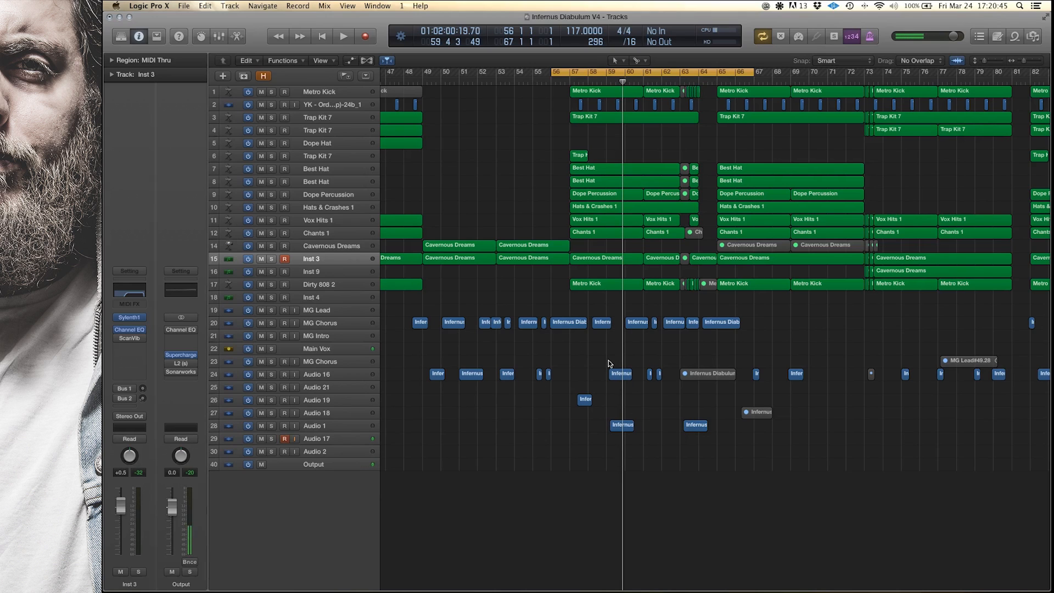
# Solo the Inst 3 track, audition it in the loop with its insert effects bypassed and active, and clear the solo
pyautogui.press('space')
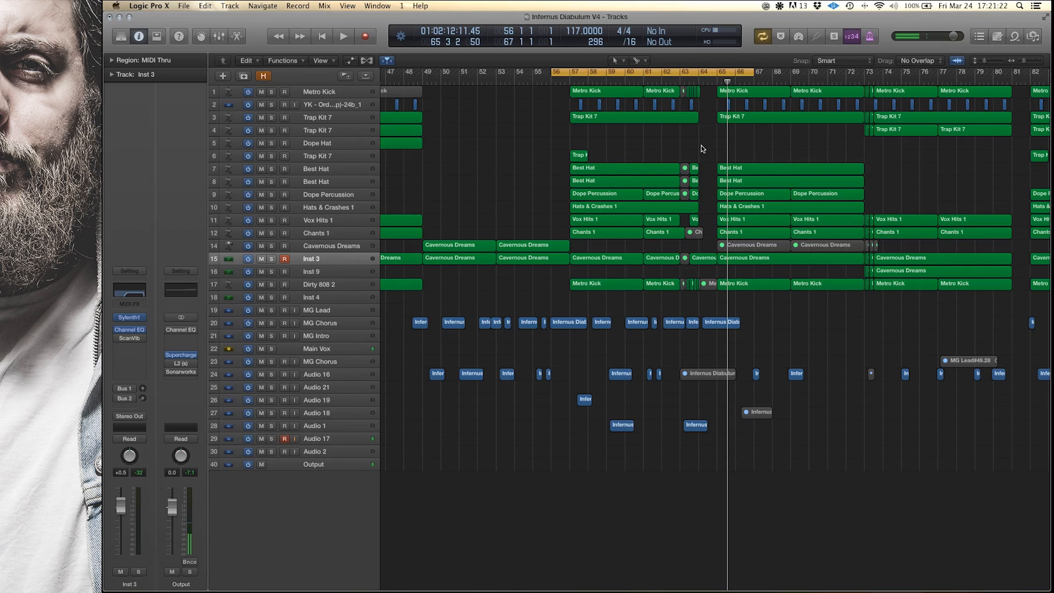
pyautogui.click(271, 259)
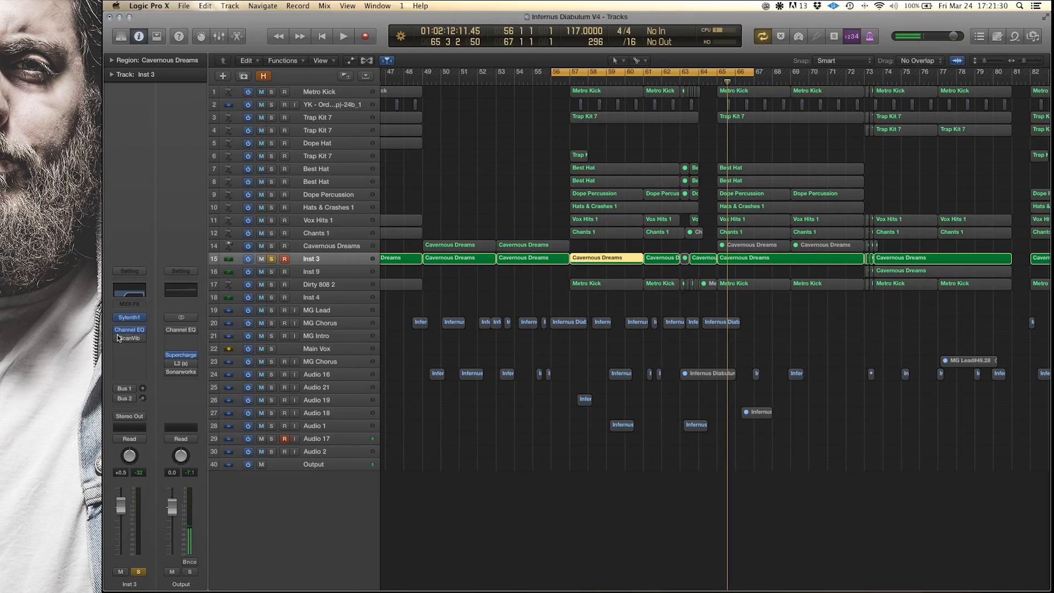
pyautogui.moveTo(117, 332)
pyautogui.press('space')
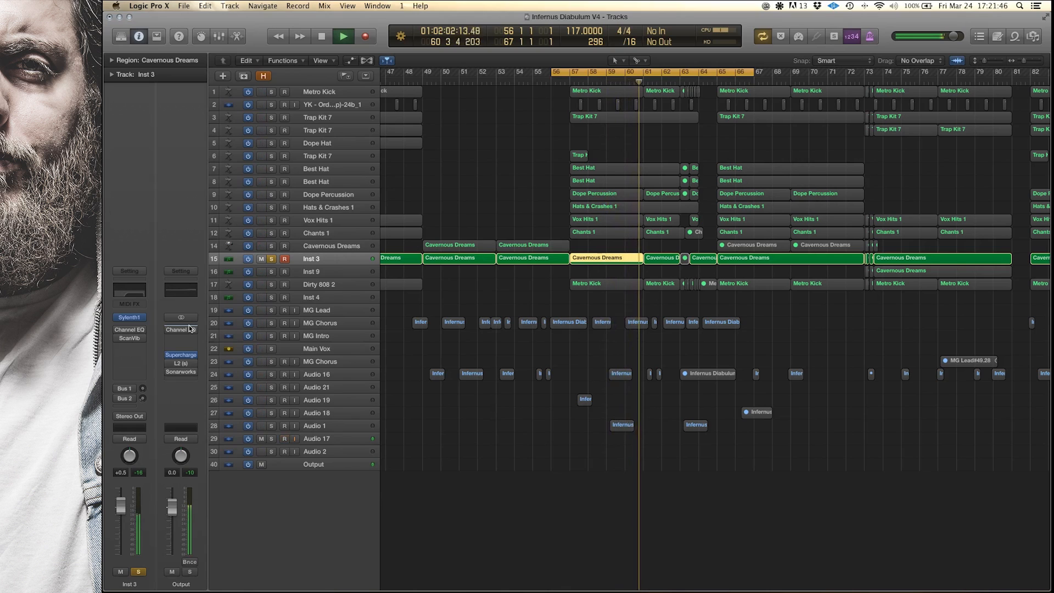
pyautogui.press('space')
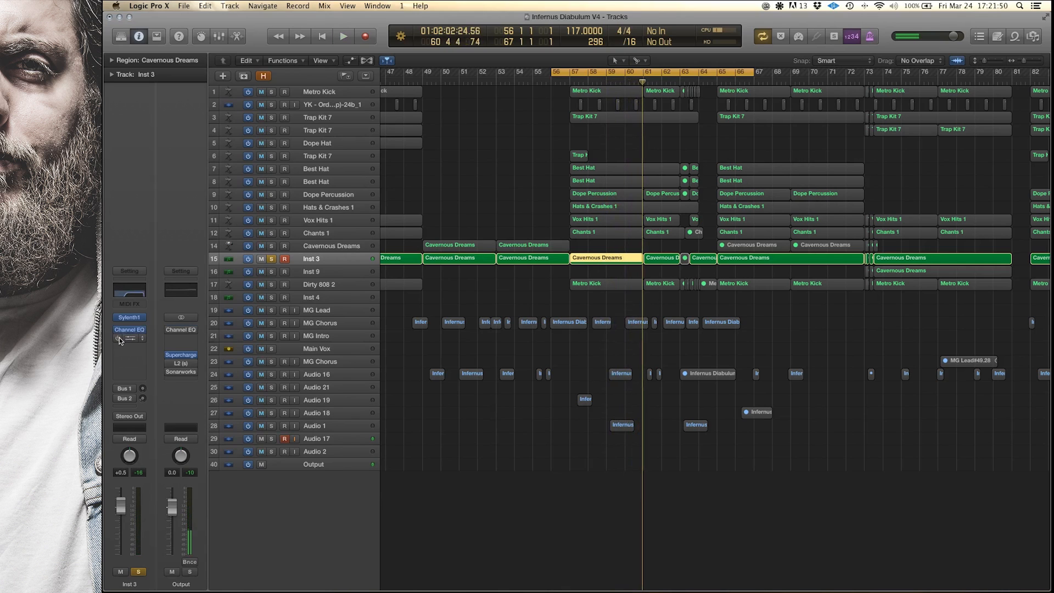
pyautogui.press('space')
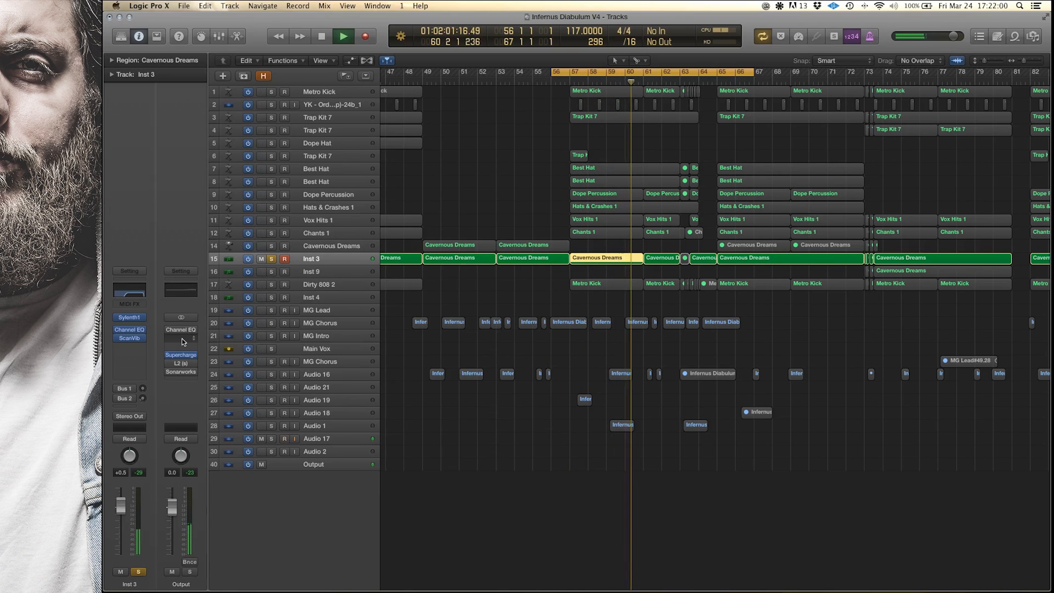
pyautogui.press('space')
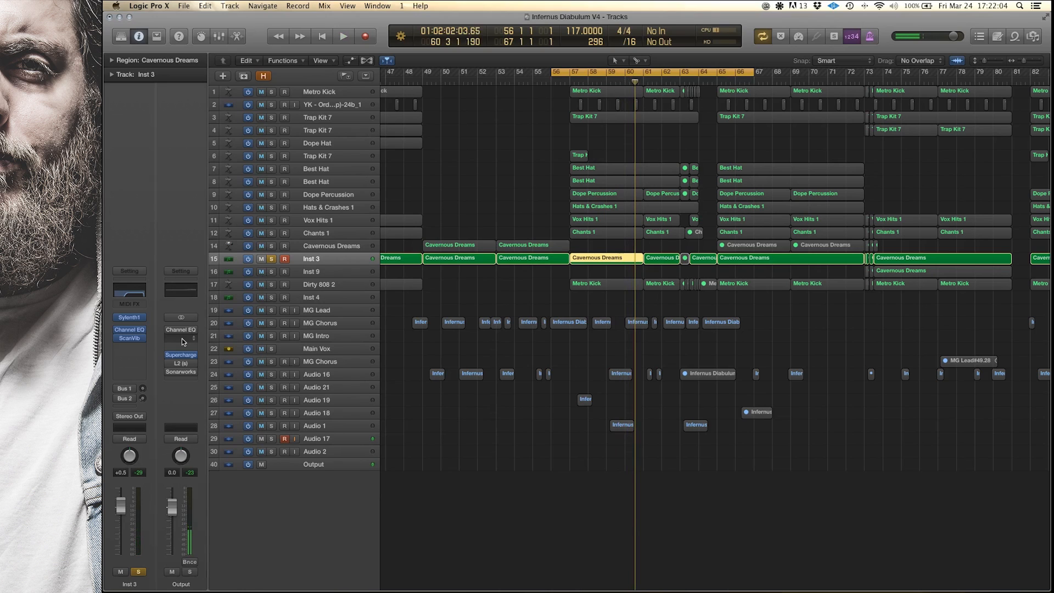
pyautogui.keyDown('alt'); pyautogui.click(257, 258); pyautogui.keyUp('alt')
pyautogui.click(270, 260)
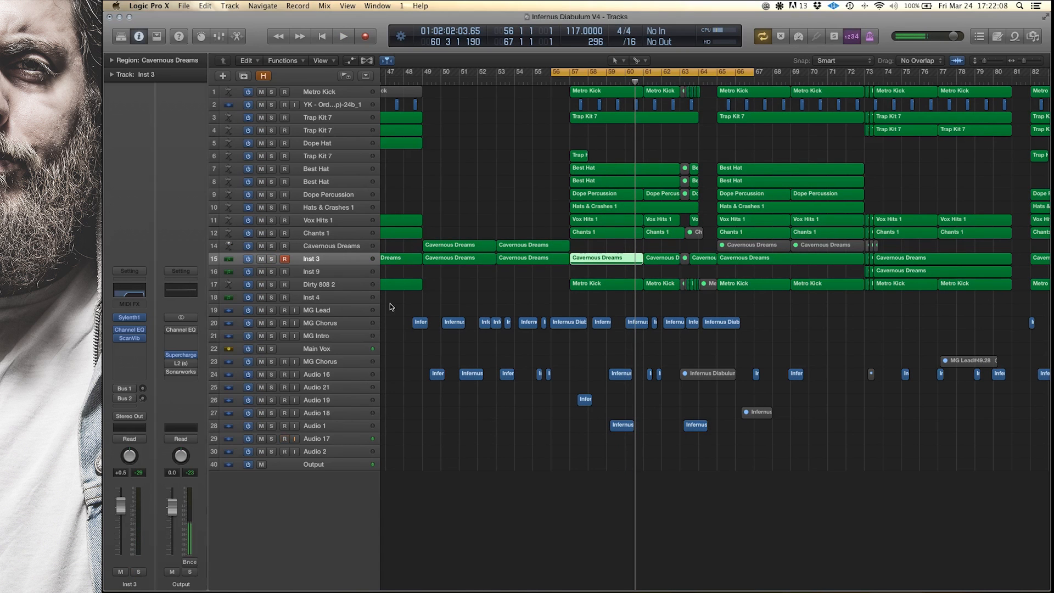
# Solo the Dirty 808 2 and Metro Kick tracks and play the loop
pyautogui.click(268, 287)
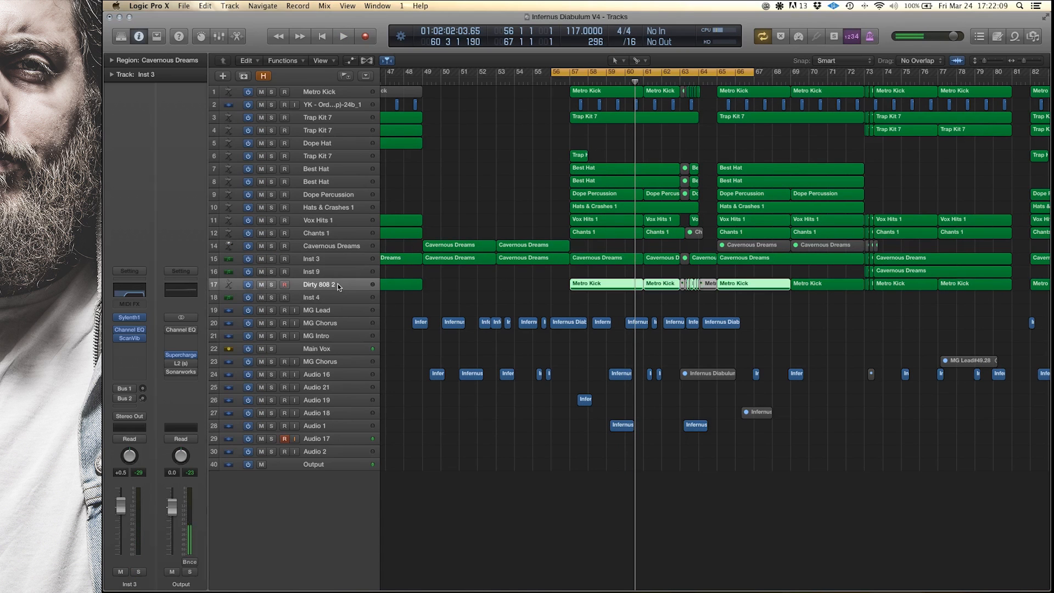
pyautogui.click(271, 285)
pyautogui.click(270, 91)
pyautogui.press('space')
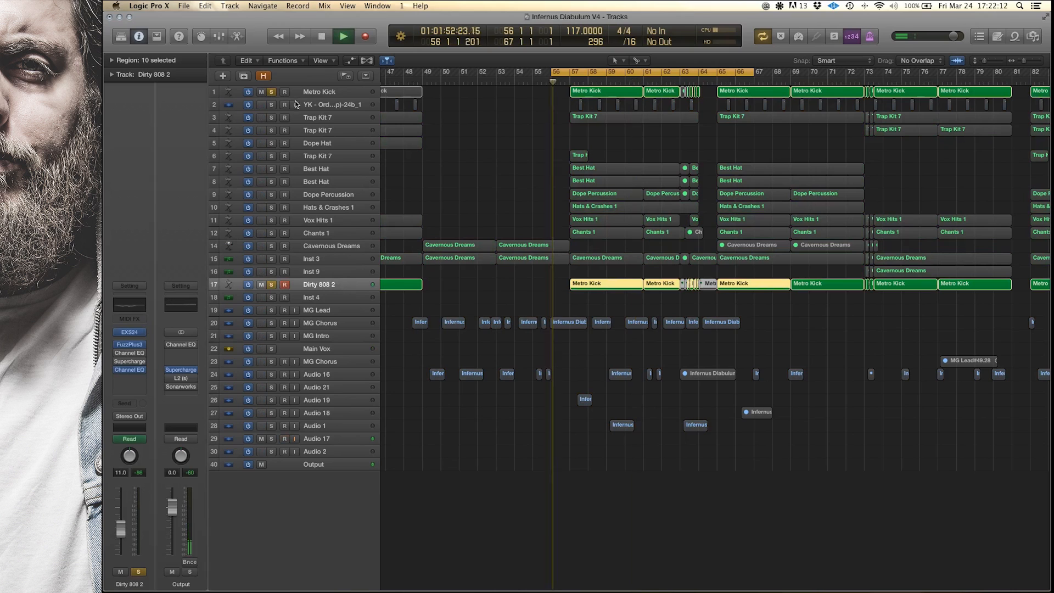
# Add Inst 3 to the soloed tracks and listen to it with the kick and 808, switching its Channel EQ during playback
pyautogui.click(272, 258)
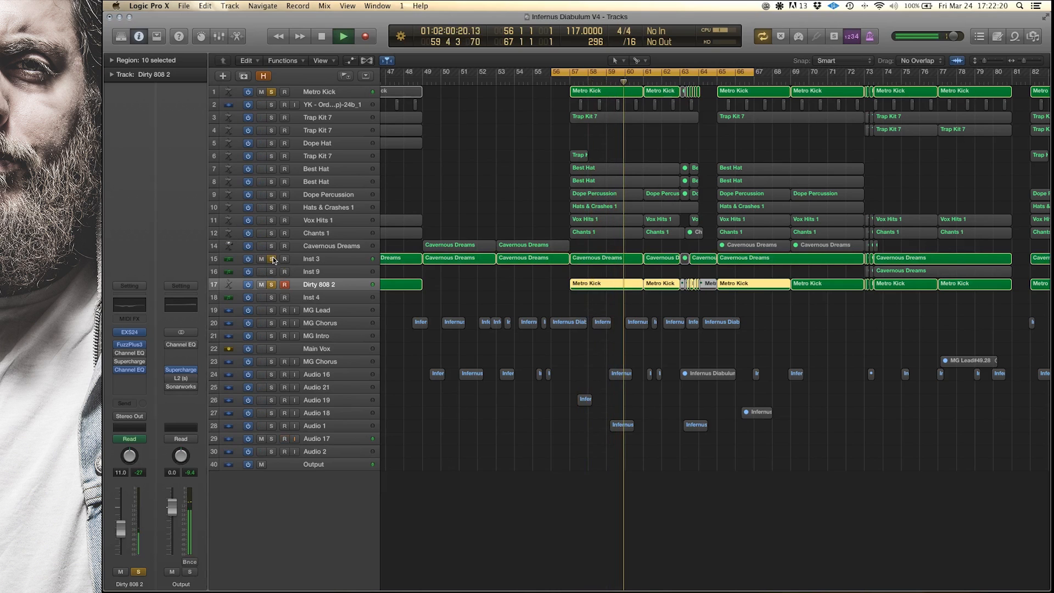
pyautogui.click(307, 259)
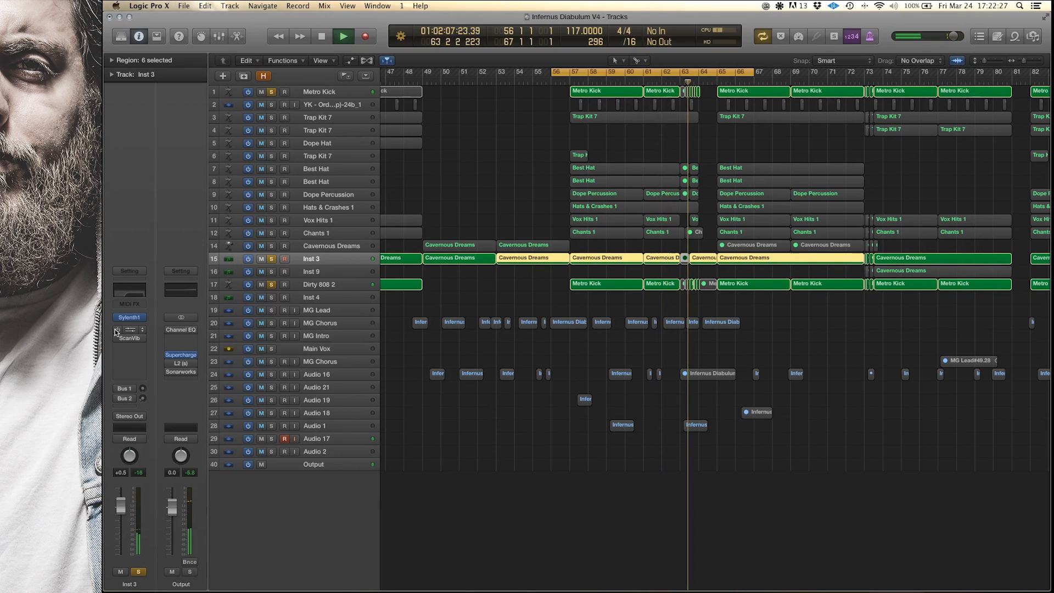
pyautogui.click(115, 330)
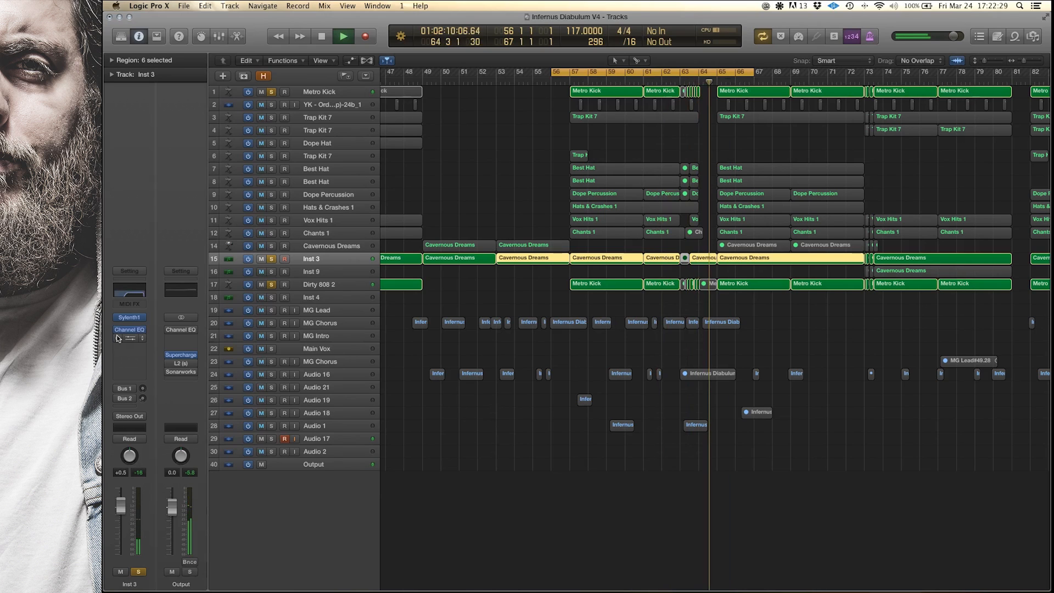
pyautogui.press('space')
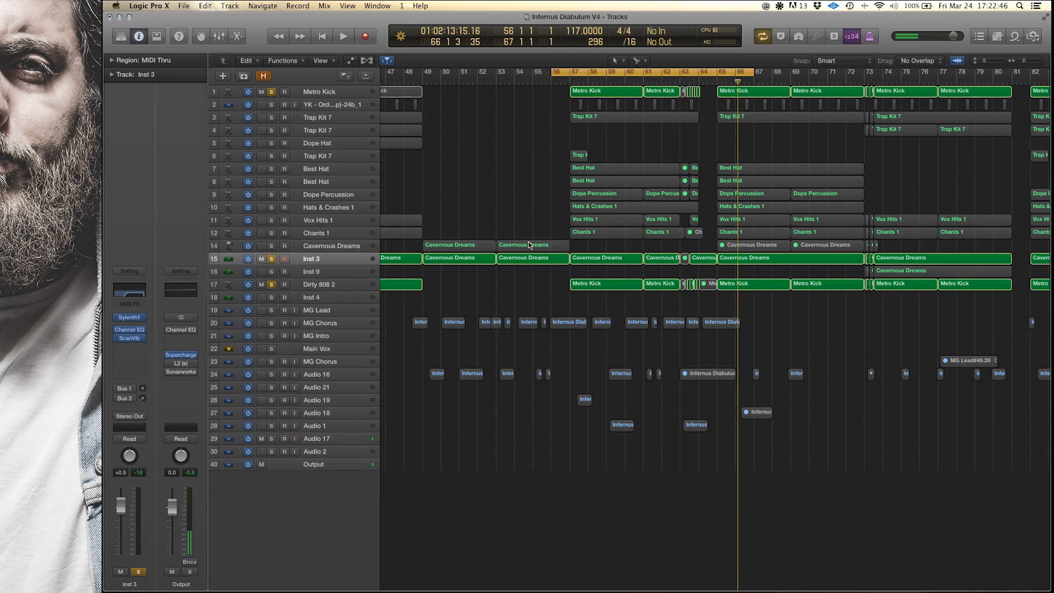
# Add a send from the Metro Kick track to Bus 10
pyautogui.click(320, 93)
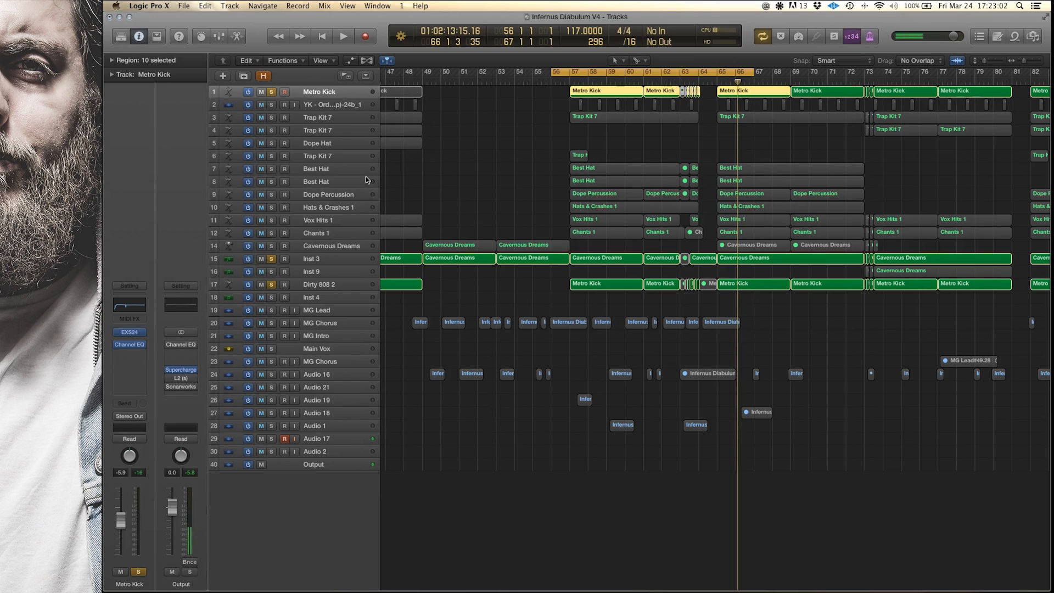
pyautogui.click(126, 403)
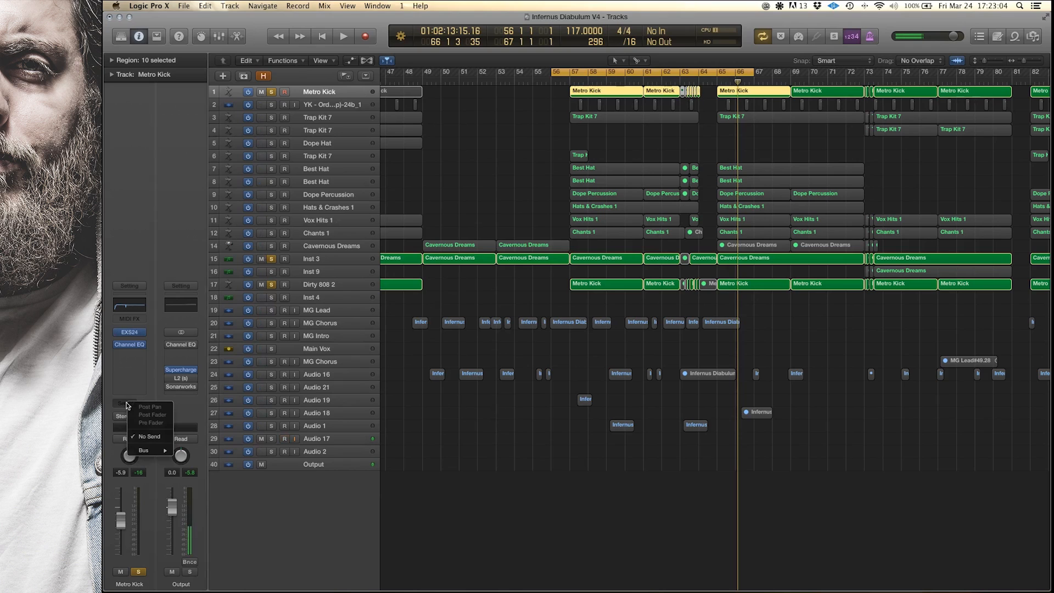
pyautogui.moveTo(144, 450)
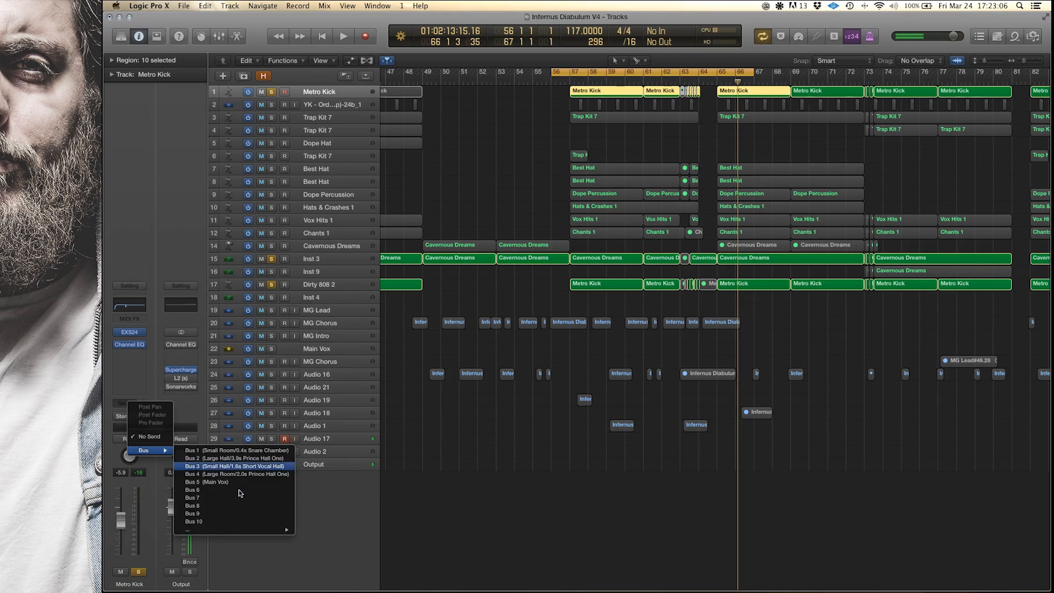
pyautogui.click(211, 523)
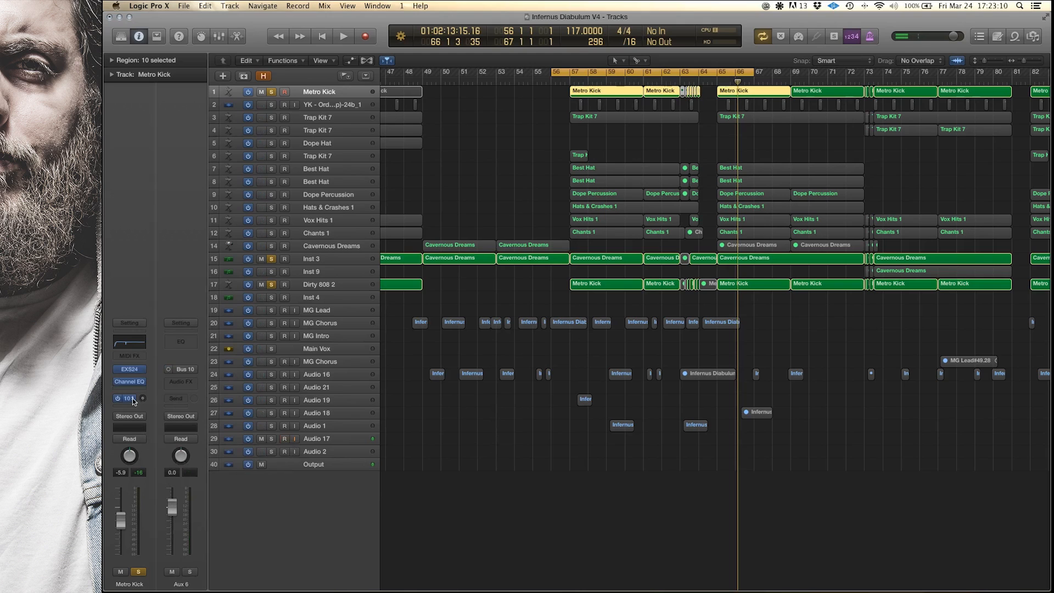
# Change the mode of the Metro Kick's Bus 10 send and reset its send level to the default
pyautogui.click(133, 397)
pyautogui.click(157, 433)
pyautogui.keyDown('alt'); pyautogui.click(116, 400); pyautogui.keyUp('alt')
# In the mixer, rename the Aux 6 channel fed by Bus 10 as SD/C and mute it
pyautogui.press('x')
pyautogui.press('x')
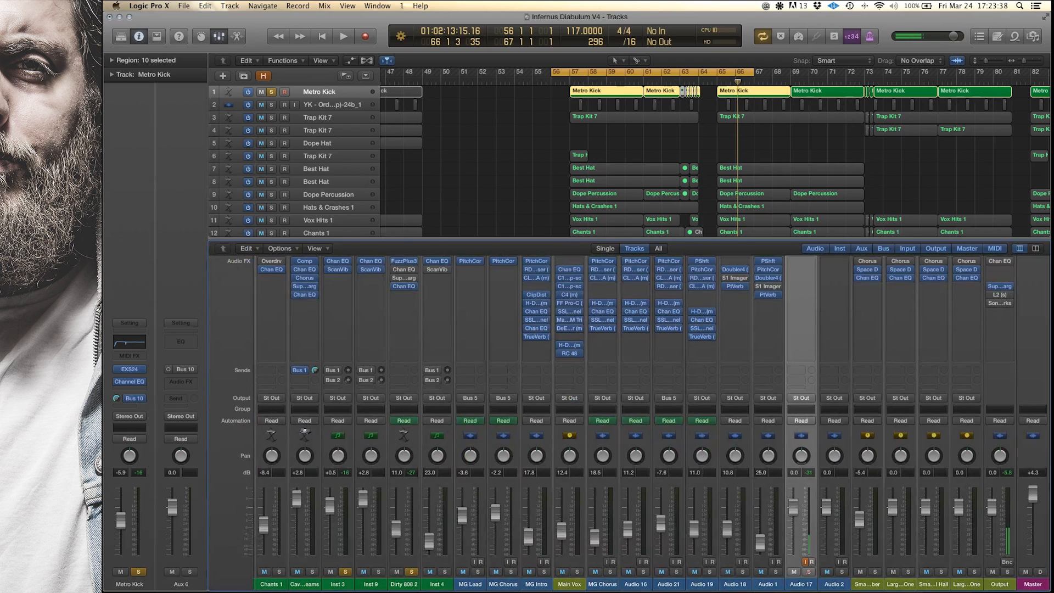
pyautogui.hscroll(-10, 751, 544)
pyautogui.hscroll(1, 832, 531)
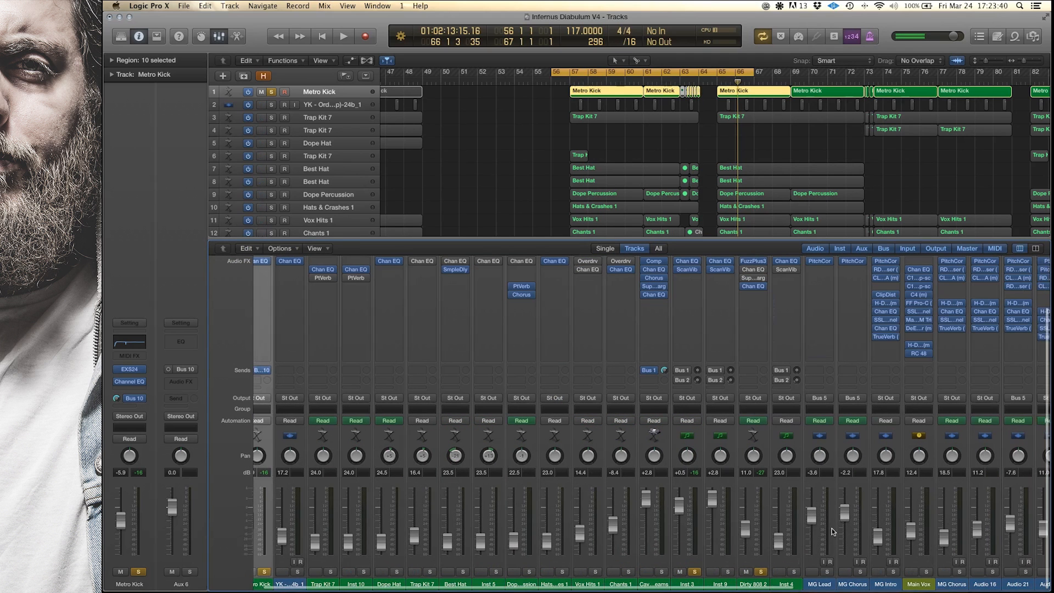
pyautogui.hscroll(10, 831, 528)
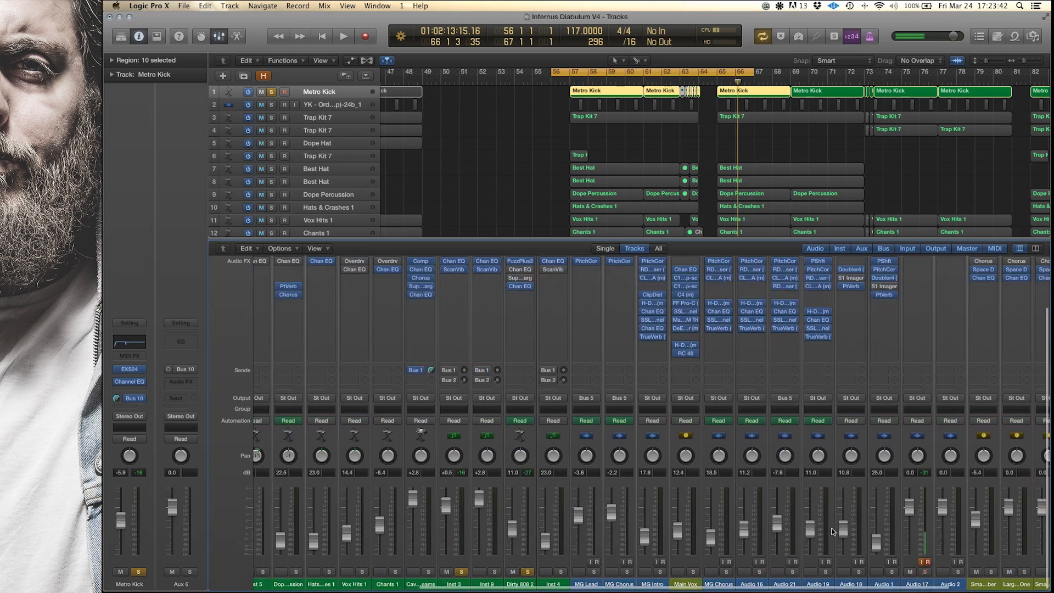
pyautogui.hscroll(5, 830, 531)
pyautogui.hscroll(2, 833, 531)
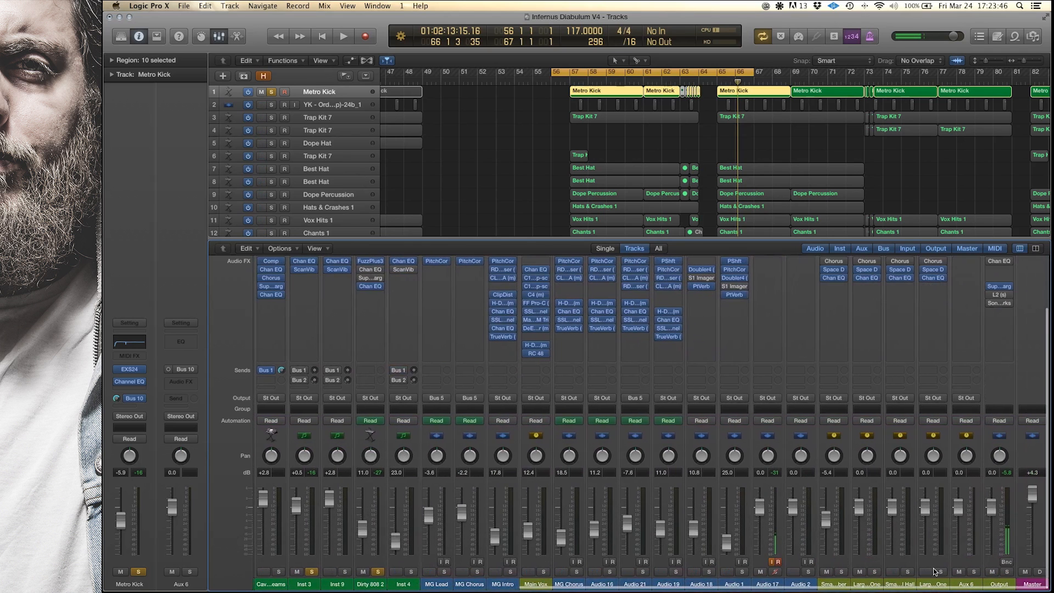
pyautogui.scroll(3, 961, 360)
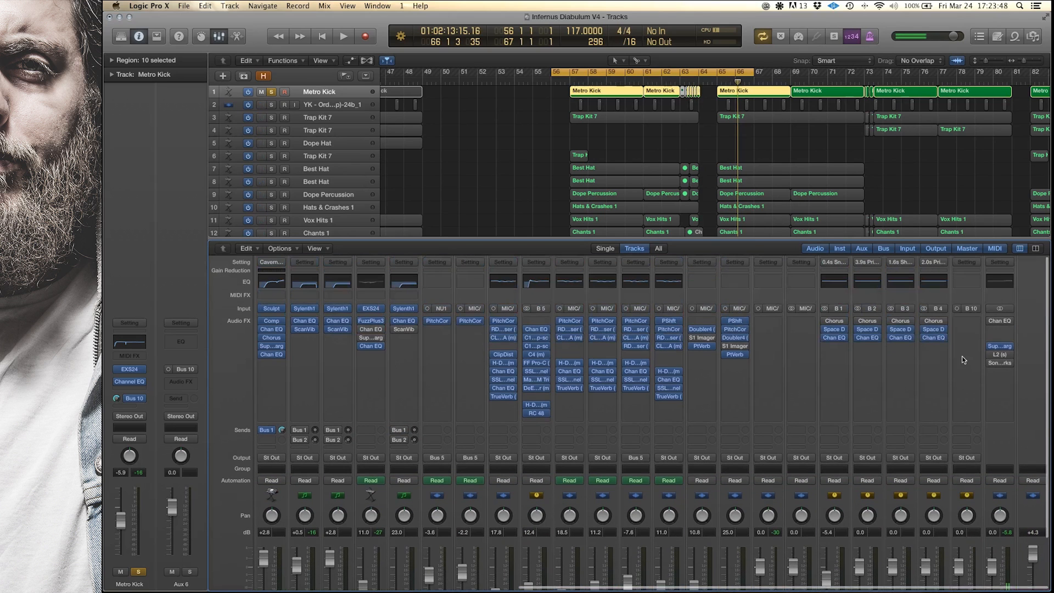
pyautogui.scroll(-1, 970, 334)
pyautogui.scroll(-3, 974, 384)
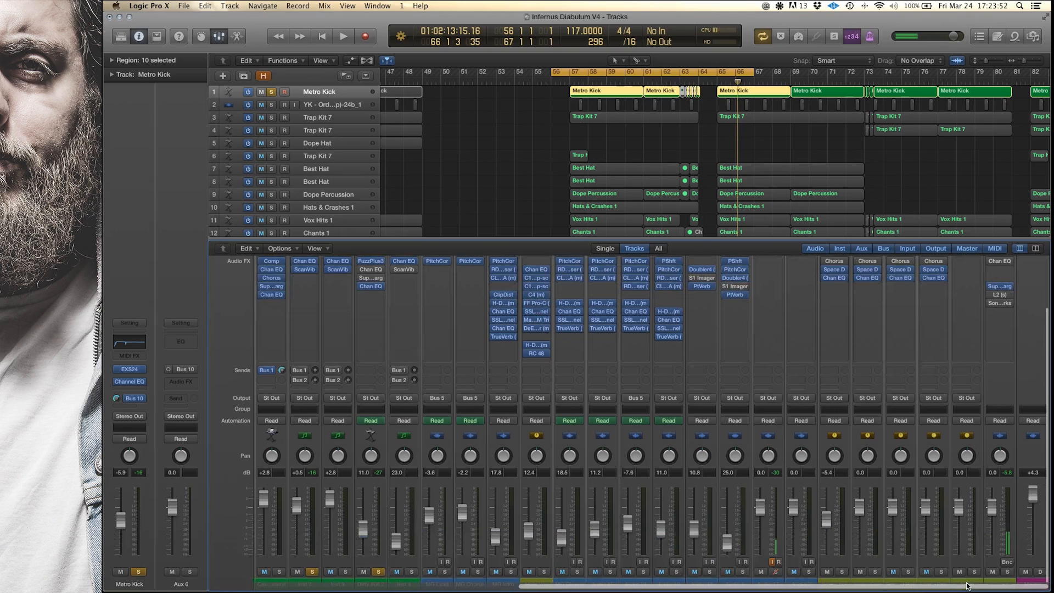
pyautogui.click(967, 585)
pyautogui.write('SD/C')
pyautogui.press('Return')
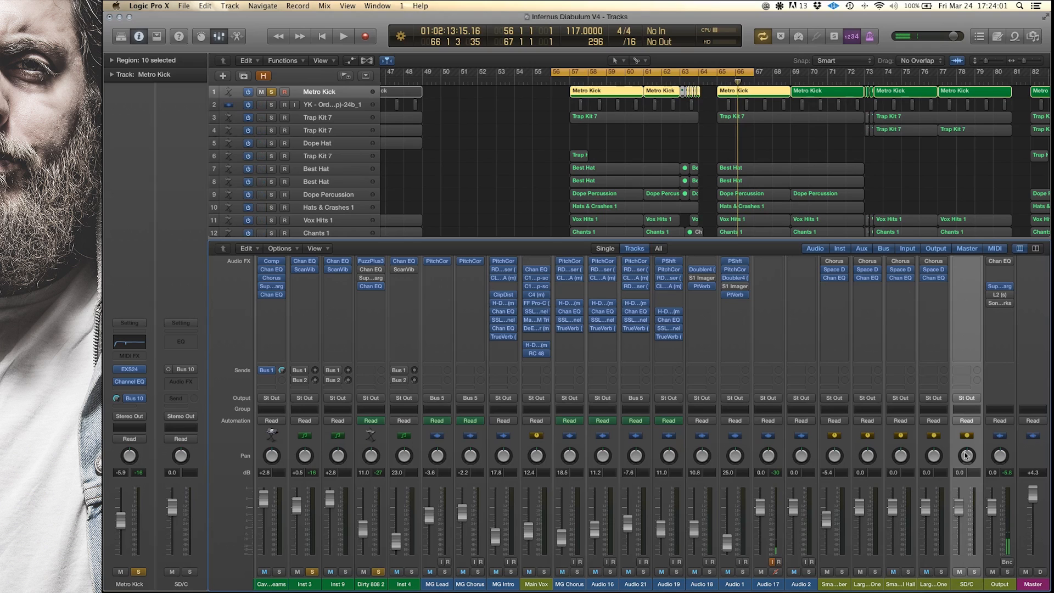
pyautogui.click(957, 574)
pyautogui.click(959, 572)
# Insert a Compressor from the Dynamics plug-ins in an empty audio effect slot on the Inst 3 channel
pyautogui.scroll(3, 955, 348)
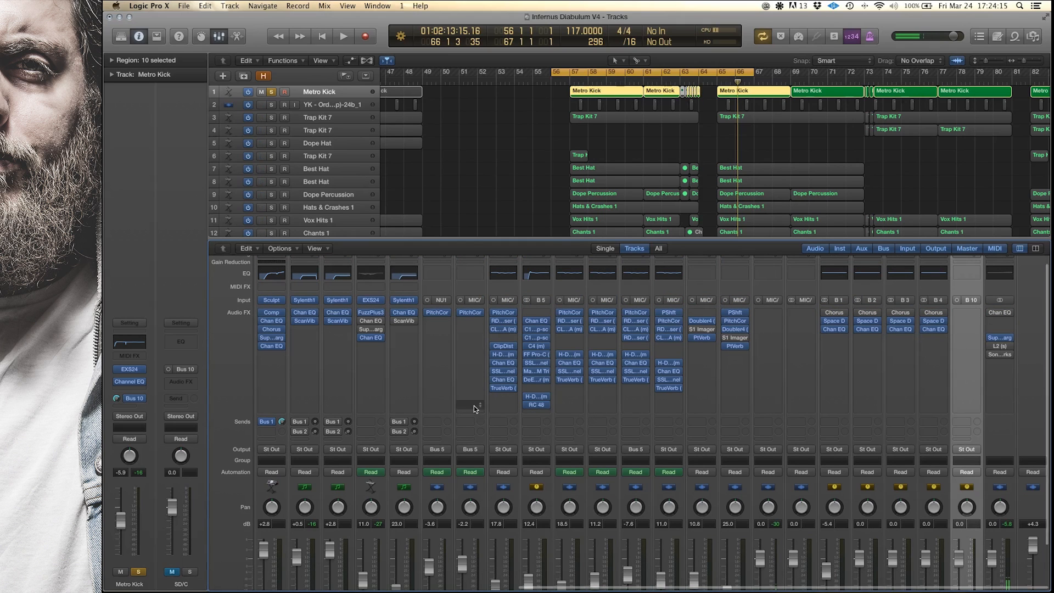
pyautogui.scroll(-5, 517, 188)
pyautogui.scroll(-1, 517, 187)
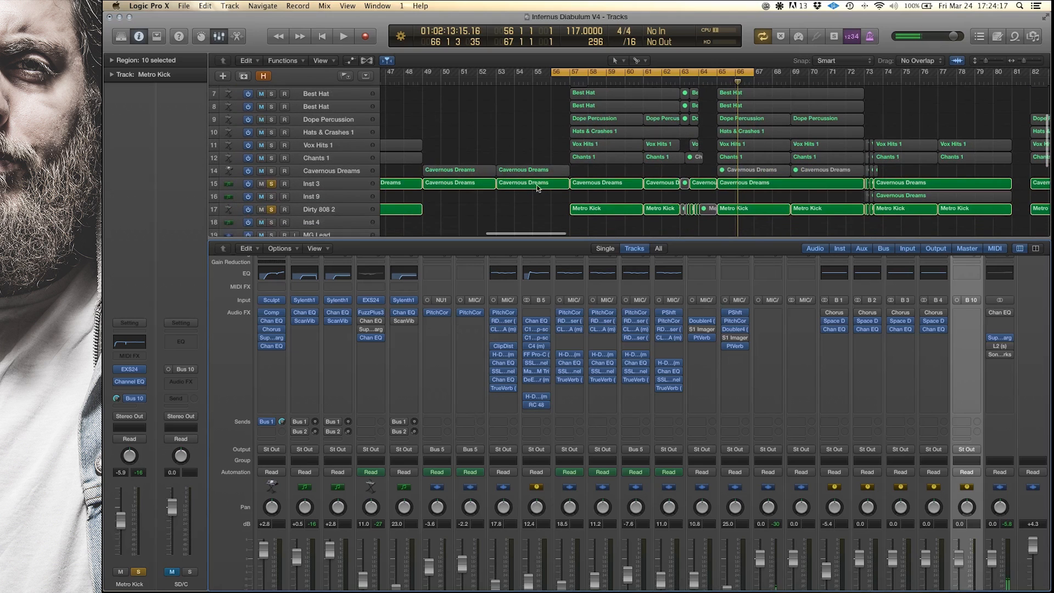
pyautogui.click(373, 186)
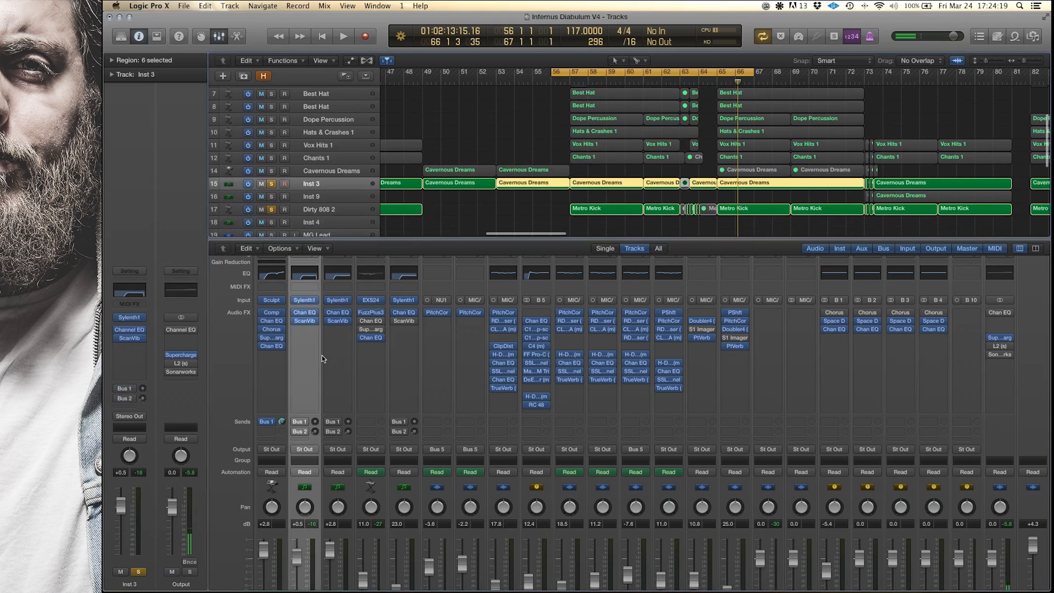
pyautogui.click(308, 345)
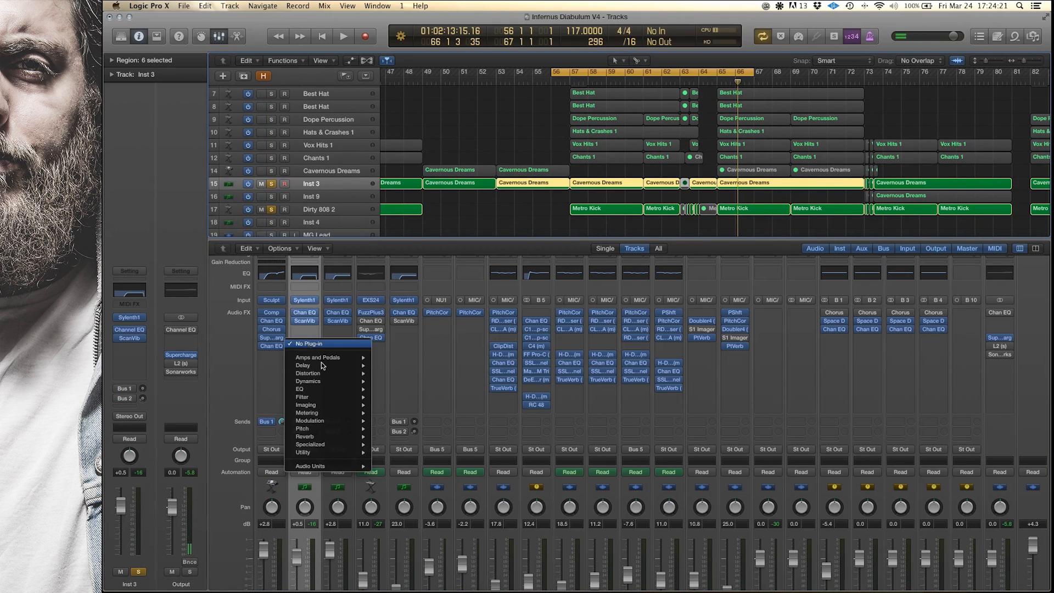
pyautogui.moveTo(328, 373)
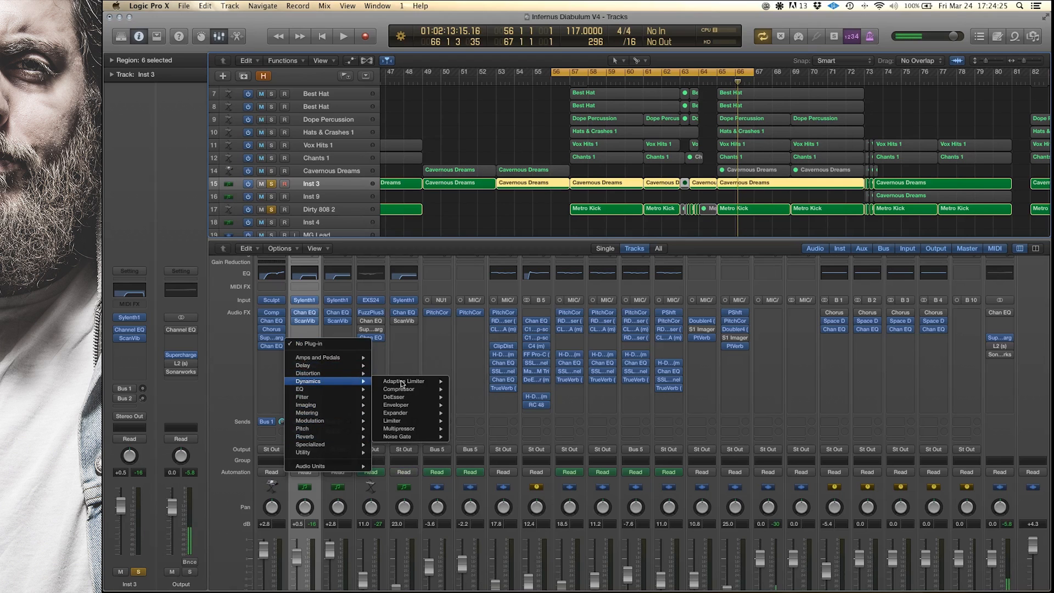
pyautogui.click(408, 389)
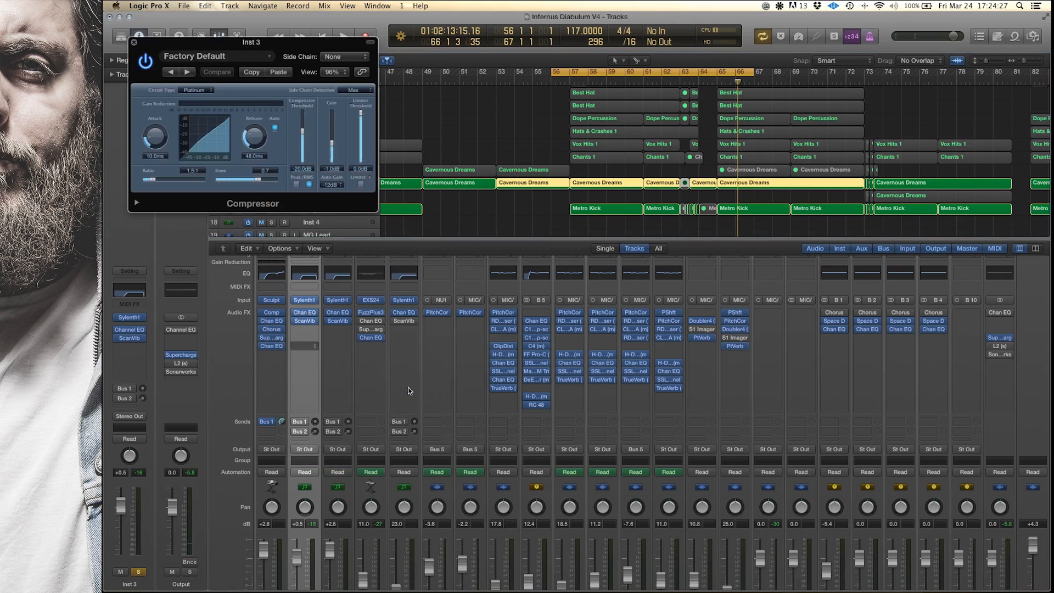
# Set the Inst 3 compressor's side chain to Bus 10 and move the plug-in window clear of the track headers
pyautogui.click(333, 58)
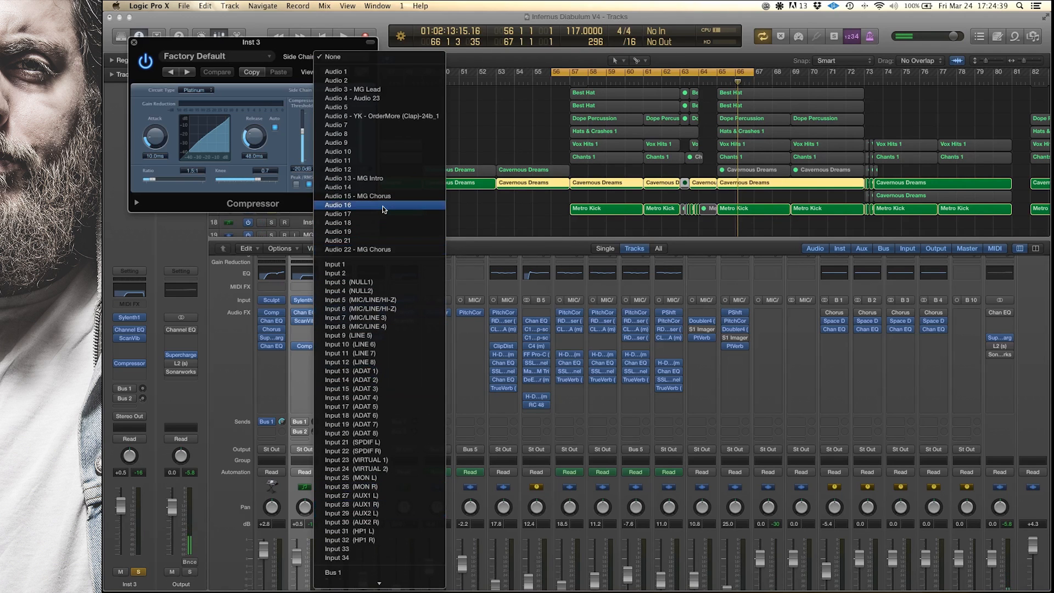
pyautogui.scroll(-4, 383, 209)
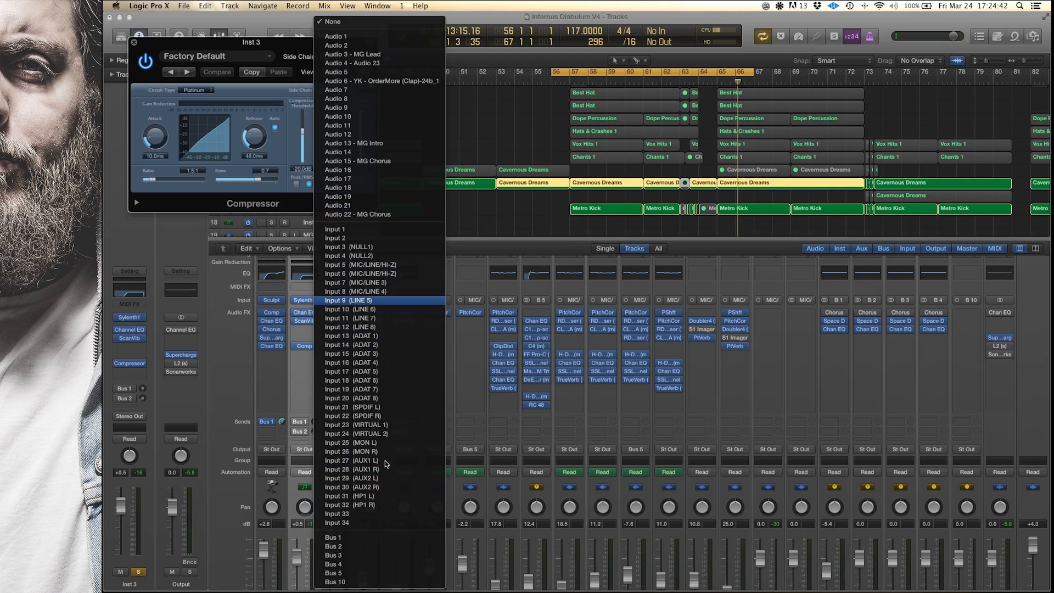
pyautogui.click(352, 581)
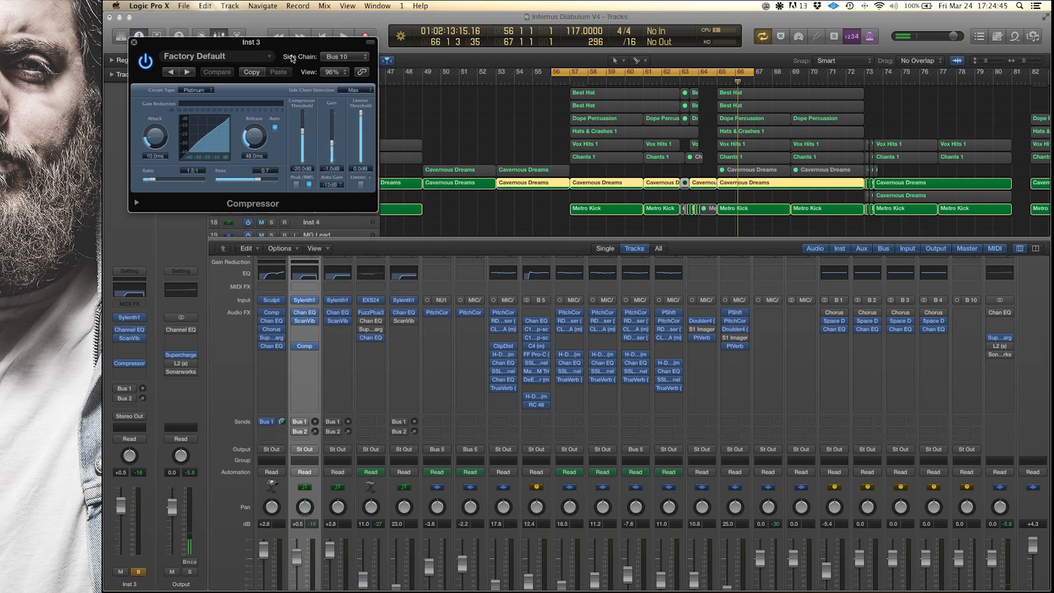
pyautogui.moveTo(273, 46); pyautogui.dragTo(673, 163)
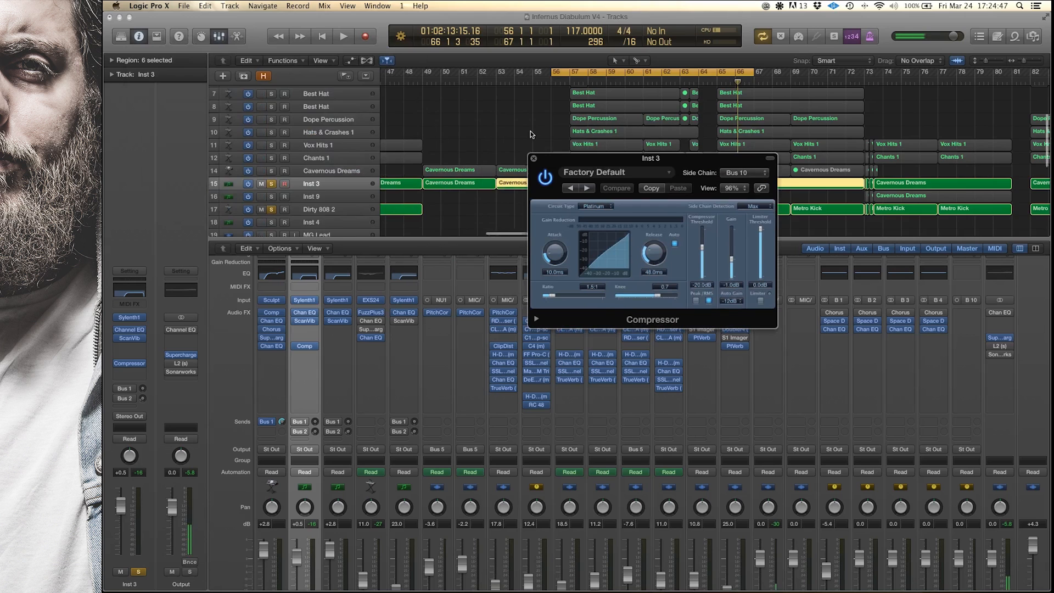
pyautogui.scroll(5, 600, 219)
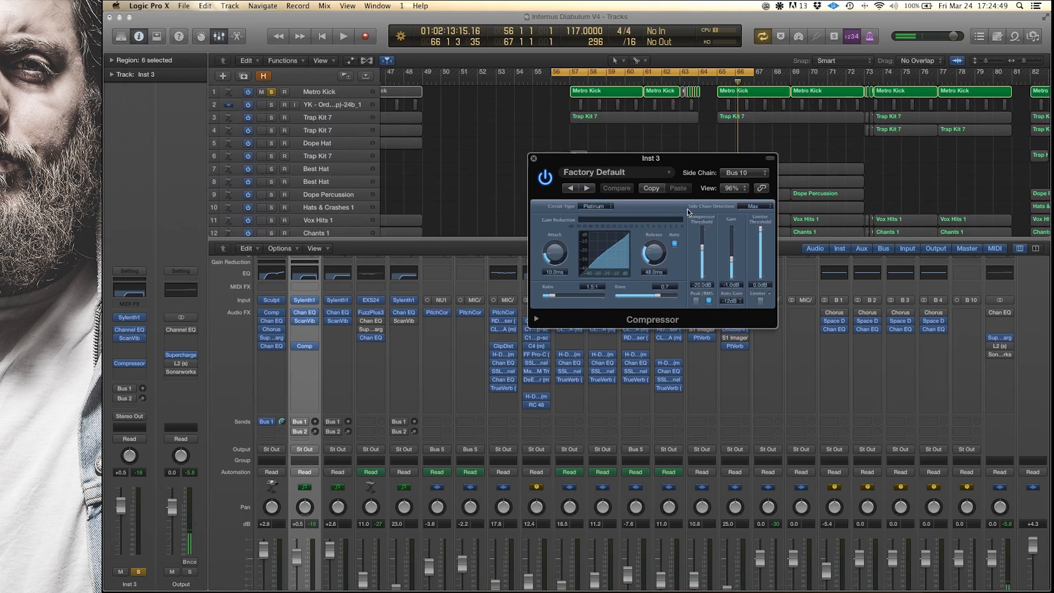
# Audition the Inst 3 compressor with its factory default settings and load the SD/C 1 preset
pyautogui.press('space')
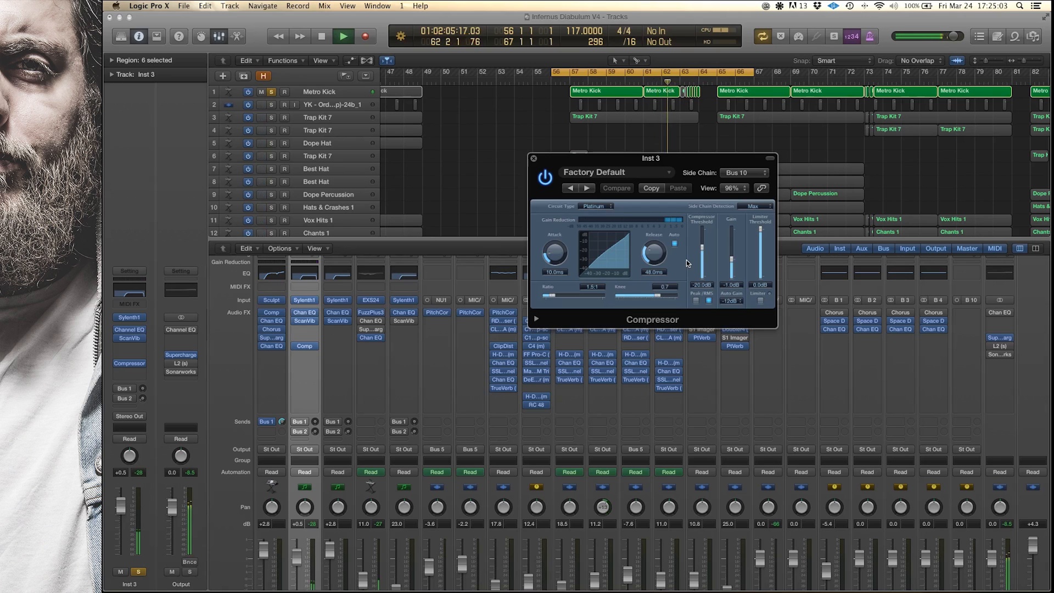
pyautogui.press('space')
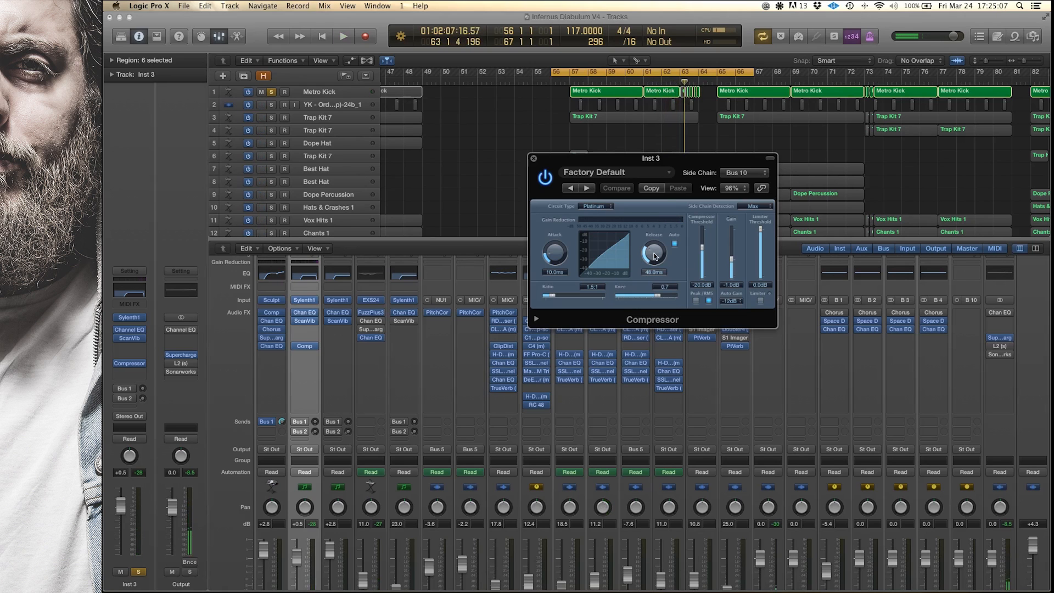
pyautogui.click(637, 172)
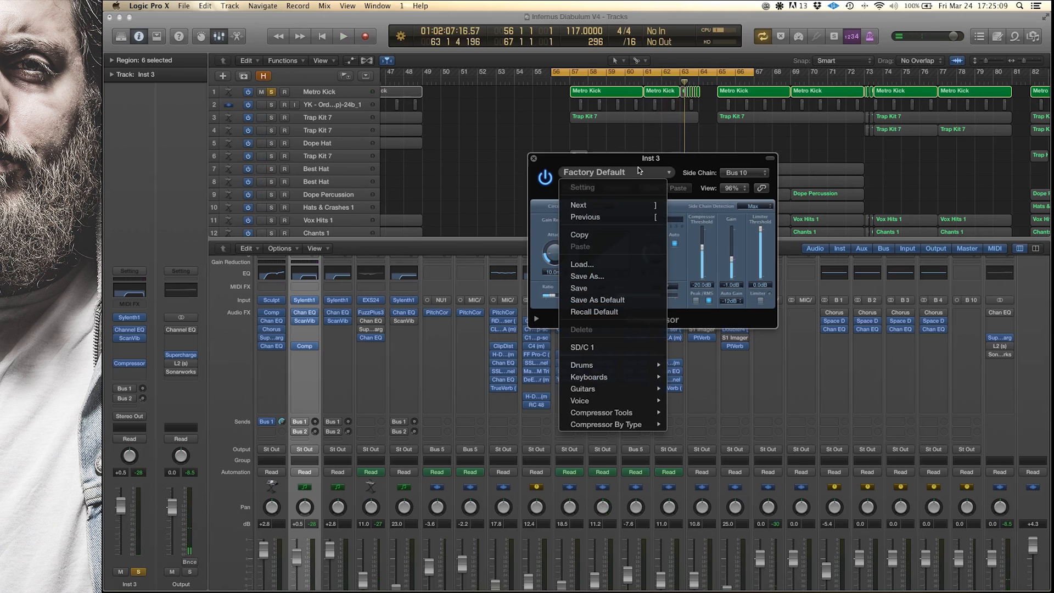
pyautogui.click(612, 347)
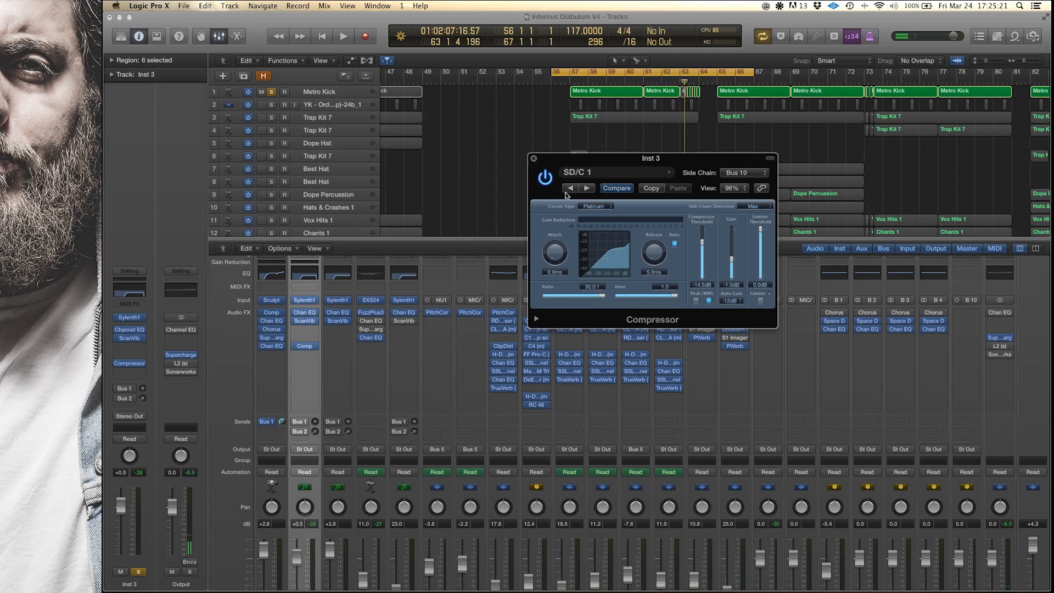
pyautogui.click(569, 189)
pyautogui.click(592, 188)
# Move the Compressor window away from the arrangement and clear the region selection around the Inst 3 track
pyautogui.moveTo(623, 159); pyautogui.dragTo(827, 159)
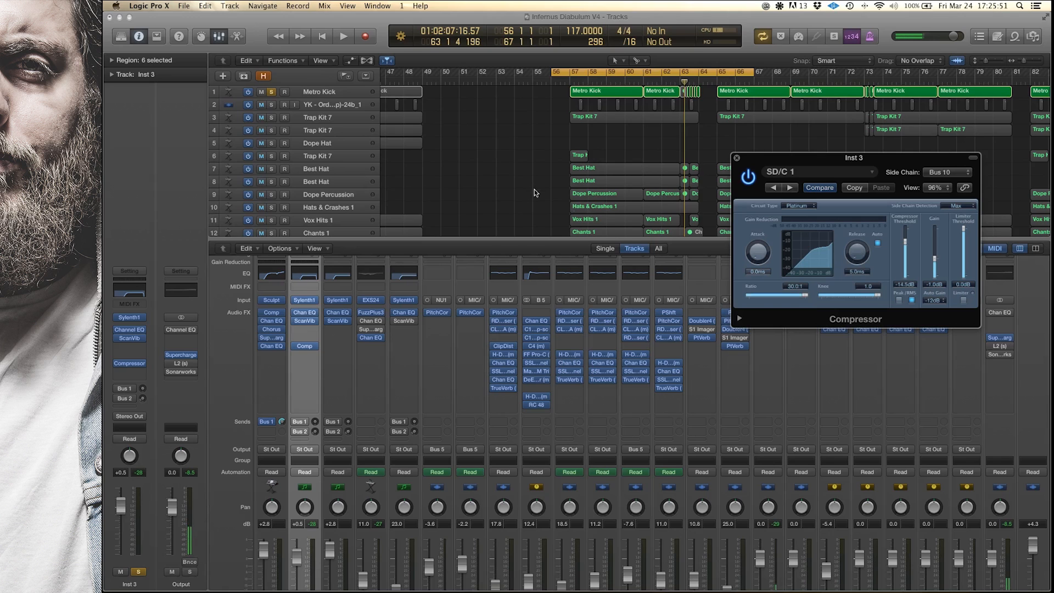
pyautogui.scroll(-5, 549, 177)
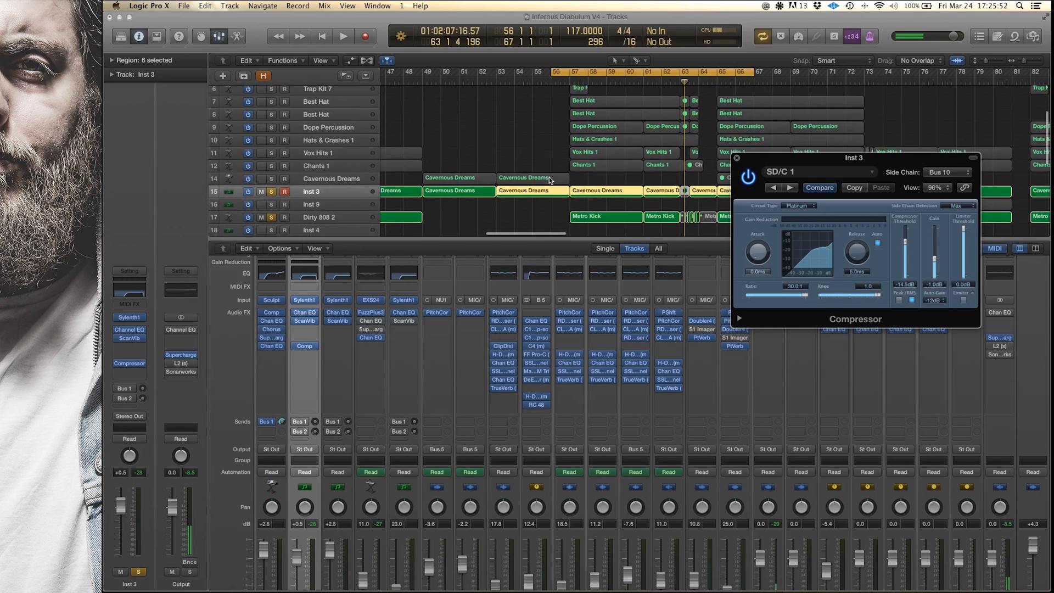
pyautogui.click(563, 202)
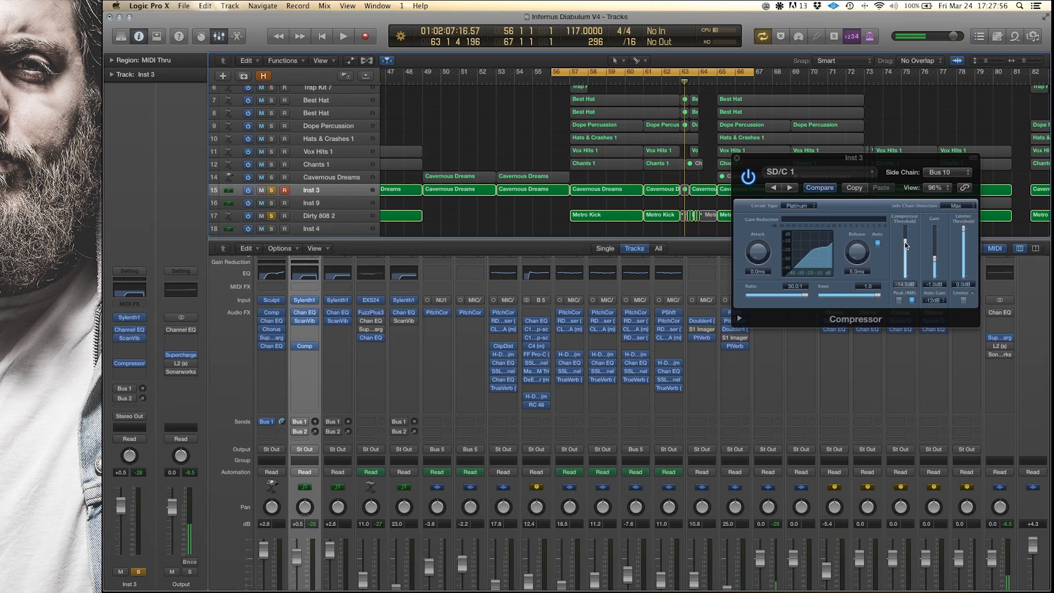
# Play the section and set the Inst 3 compressor threshold to -23.5 dB
pyautogui.press('space')
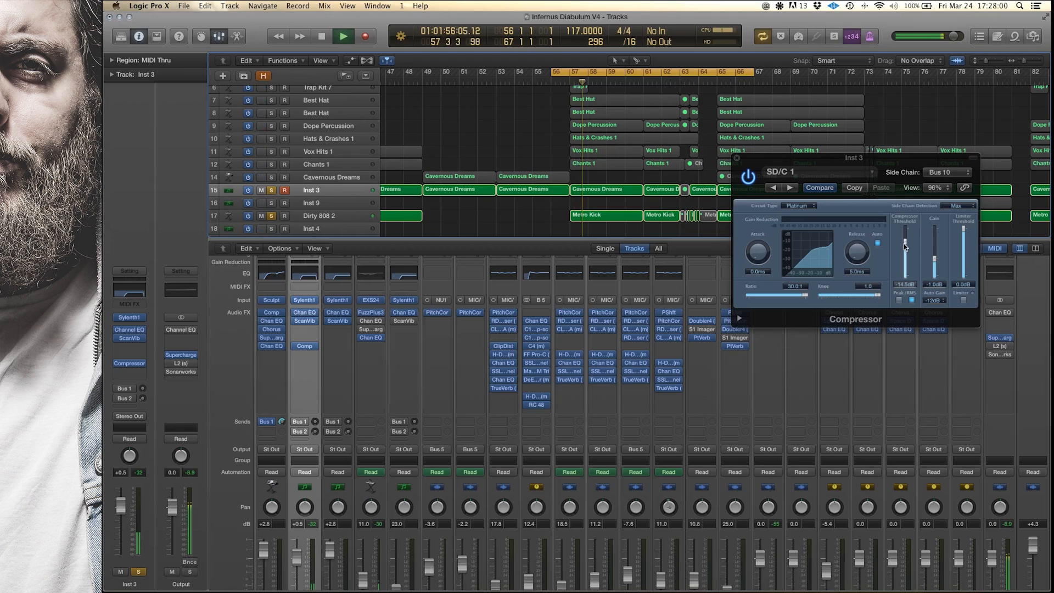
pyautogui.moveTo(904, 246); pyautogui.dragTo(906, 256)
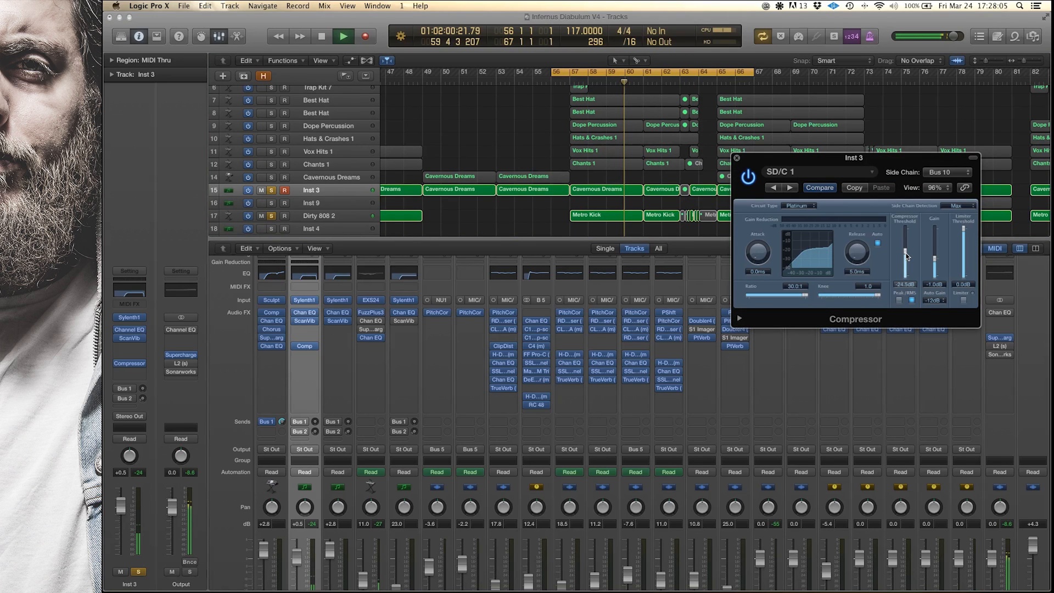
pyautogui.moveTo(906, 256); pyautogui.dragTo(904, 257)
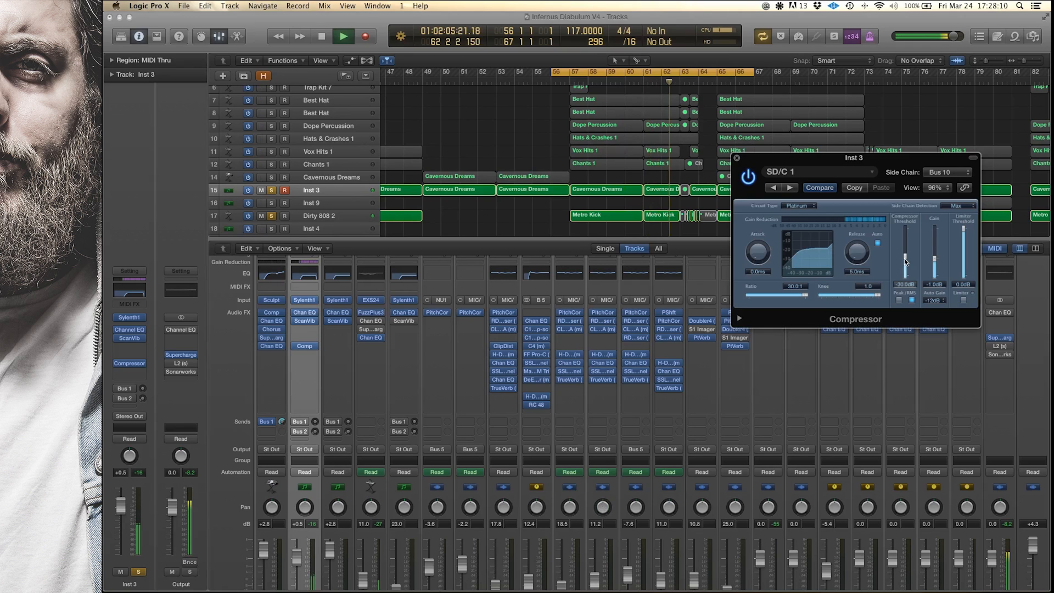
pyautogui.moveTo(904, 258); pyautogui.dragTo(904, 257)
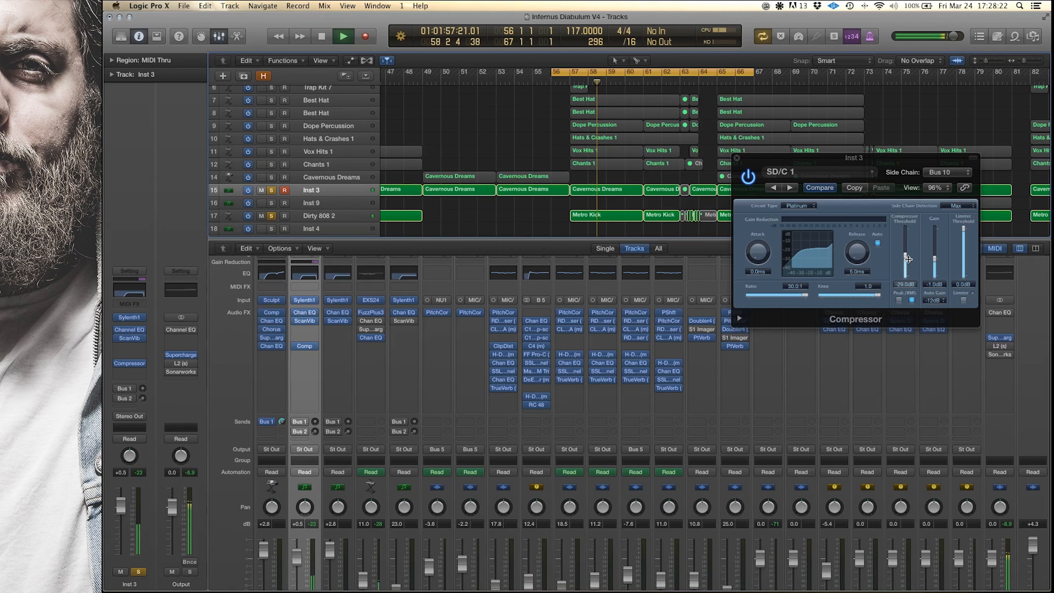
pyautogui.press('space')
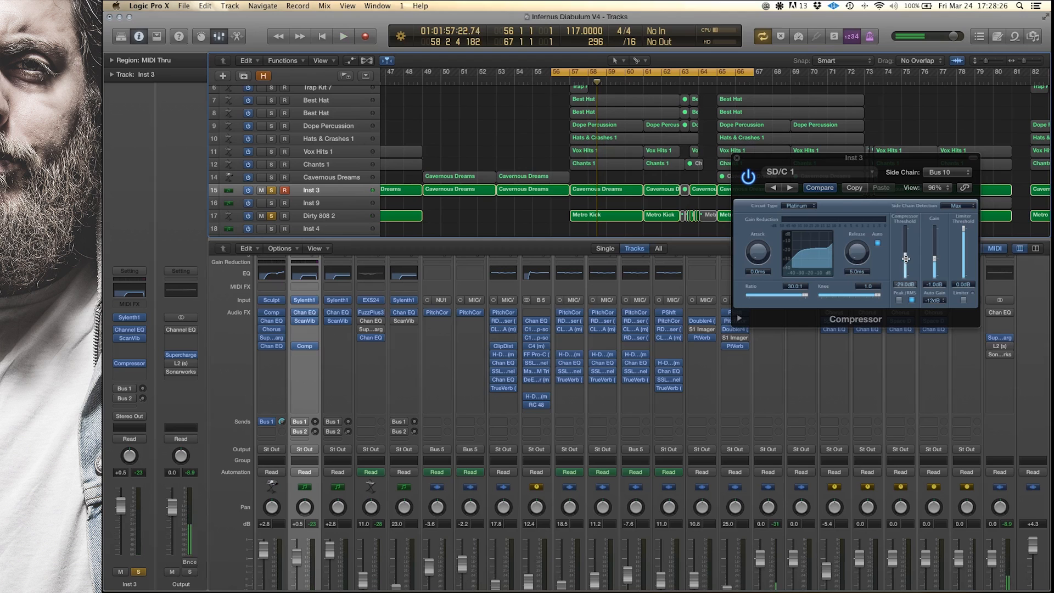
pyautogui.moveTo(905, 259); pyautogui.dragTo(907, 256)
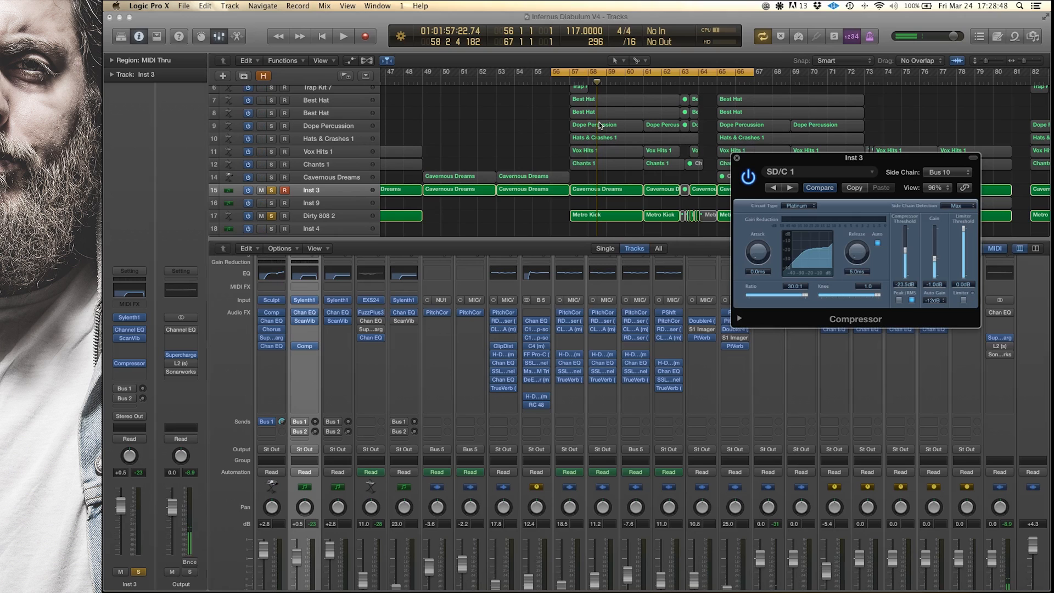
# During playback, turn off the compressor's automatic release and set the release time to about 350 ms
pyautogui.press('space')
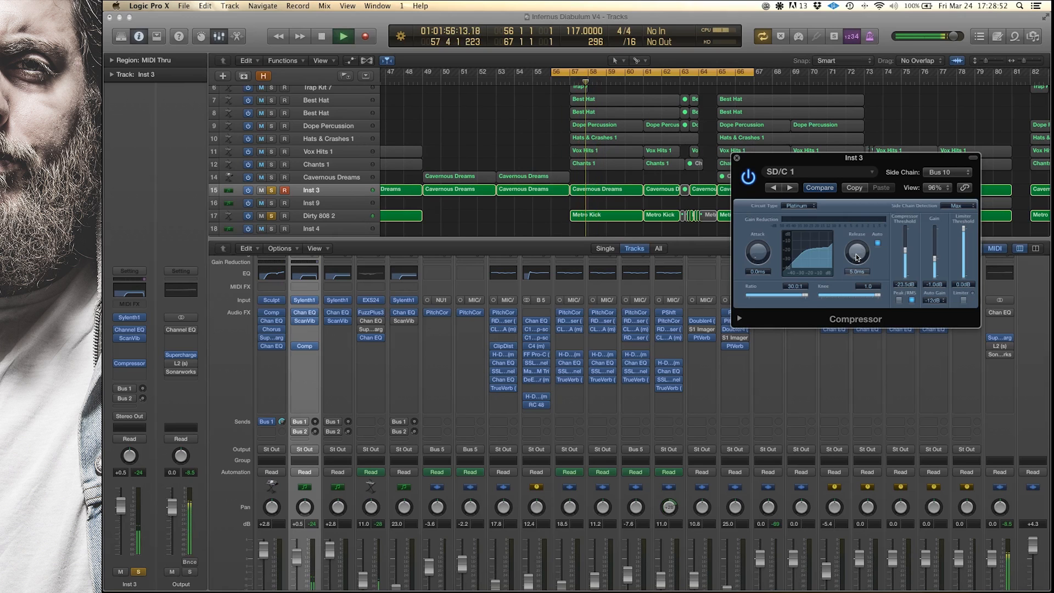
pyautogui.moveTo(857, 256); pyautogui.dragTo(850, 219)
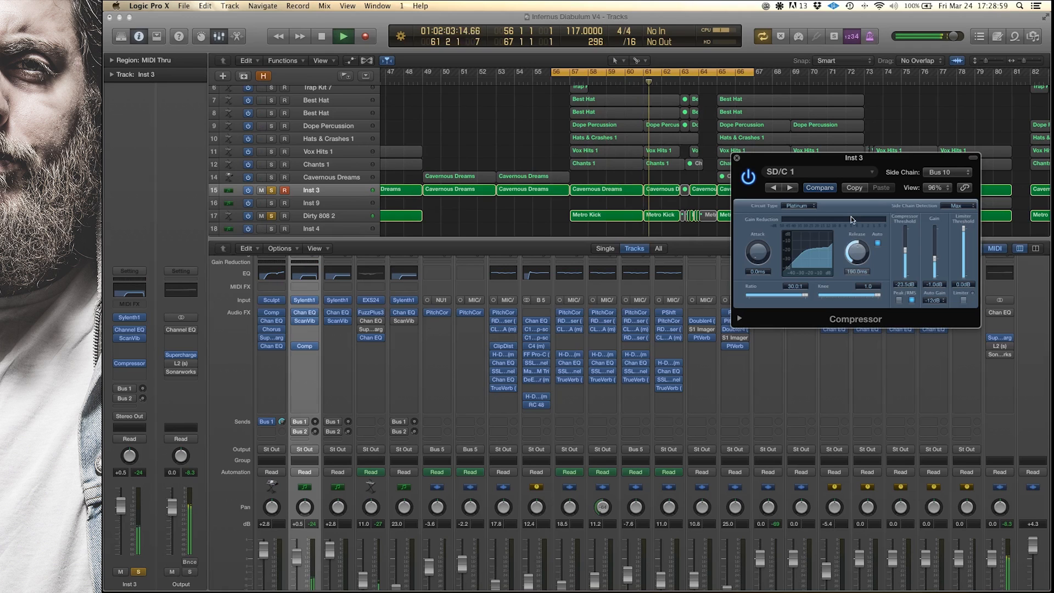
pyautogui.moveTo(851, 216); pyautogui.dragTo(848, 211)
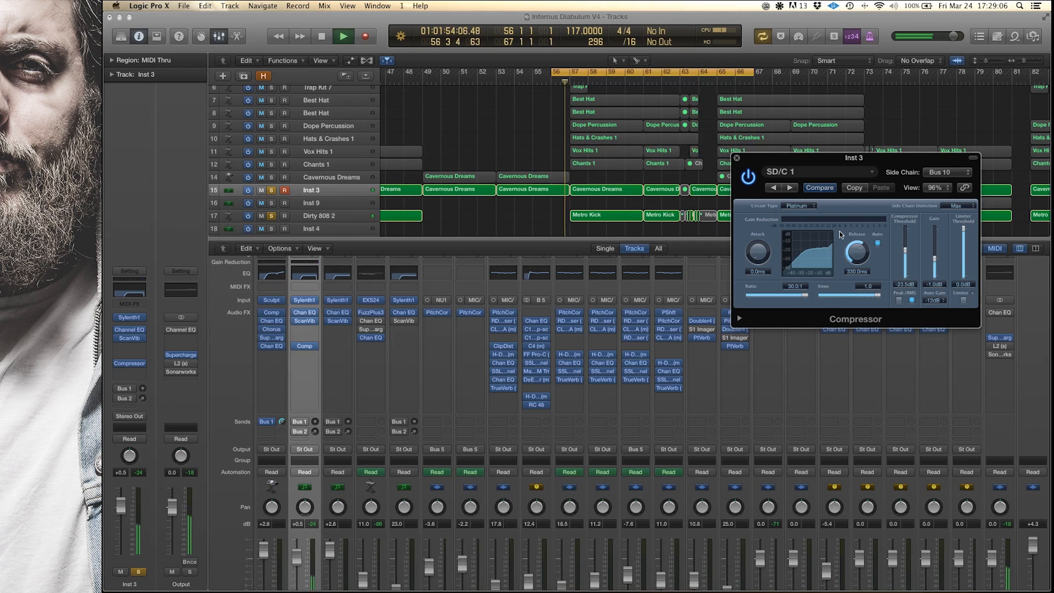
pyautogui.moveTo(861, 253); pyautogui.dragTo(874, 250)
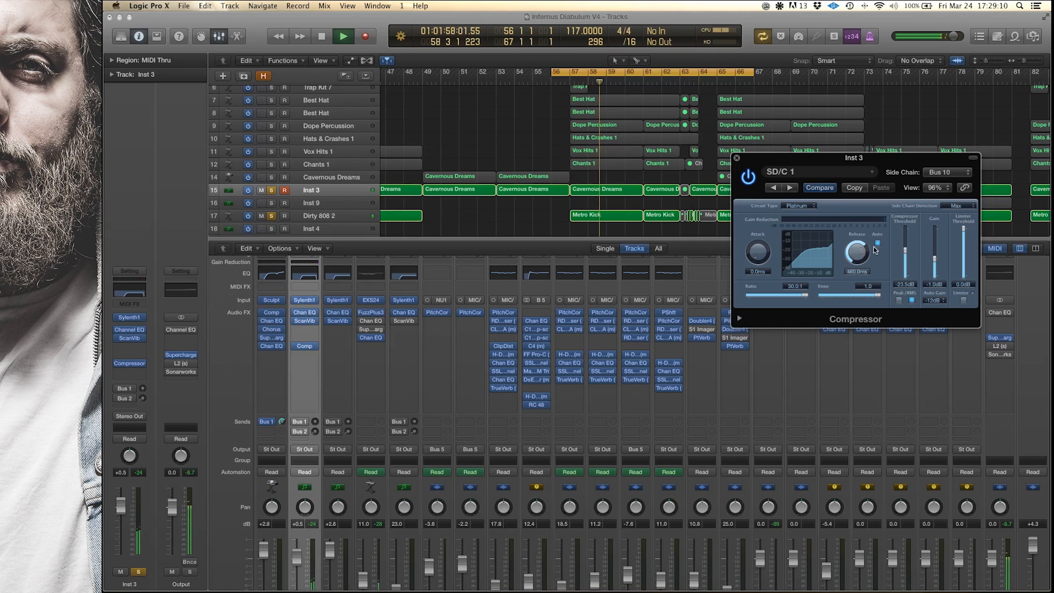
pyautogui.click(876, 244)
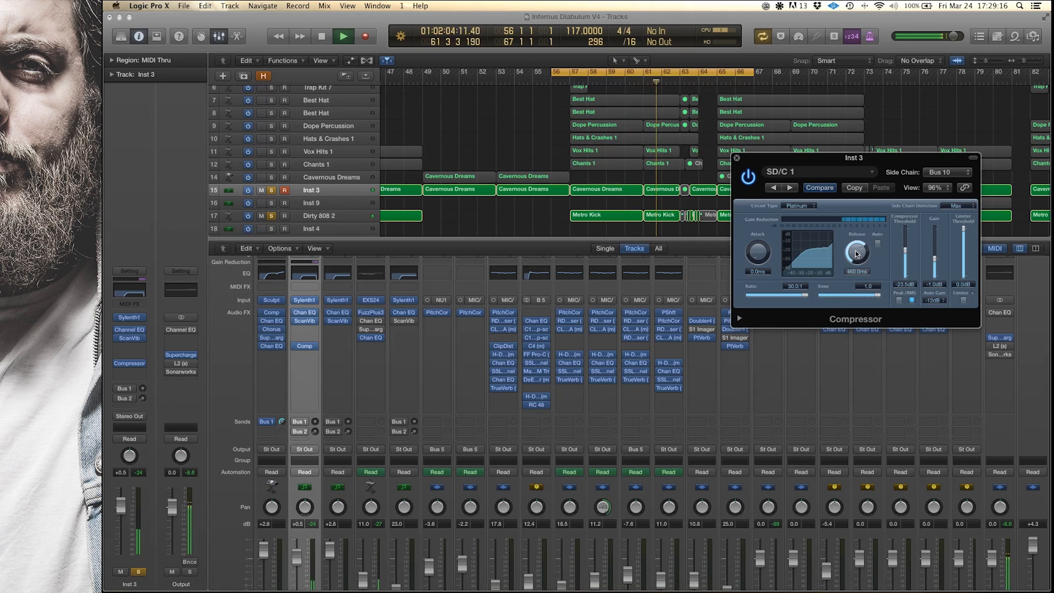
pyautogui.moveTo(856, 253); pyautogui.dragTo(856, 257)
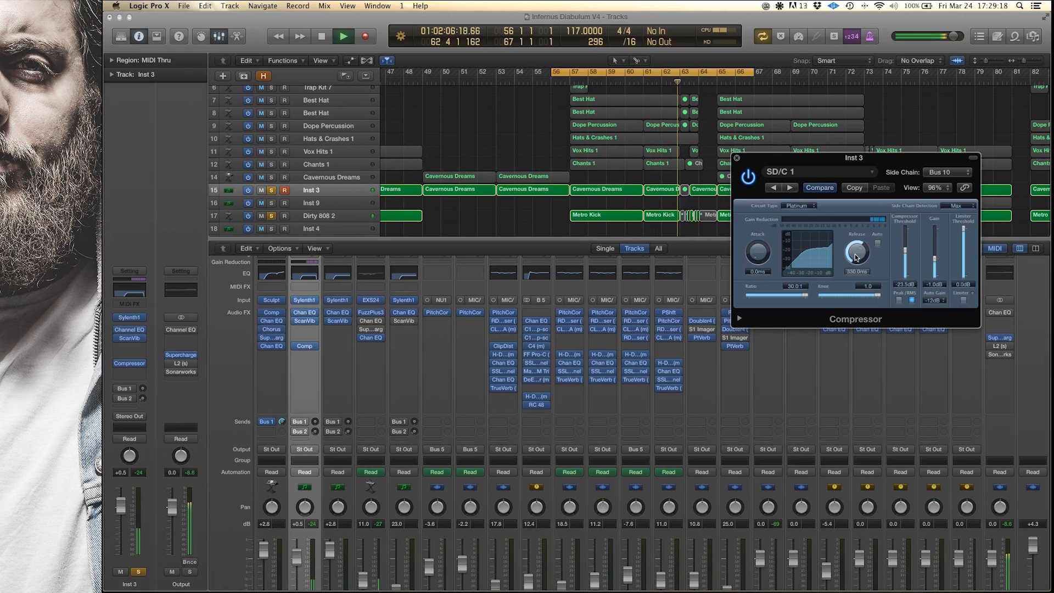
pyautogui.moveTo(856, 257); pyautogui.dragTo(856, 255)
pyautogui.press('space')
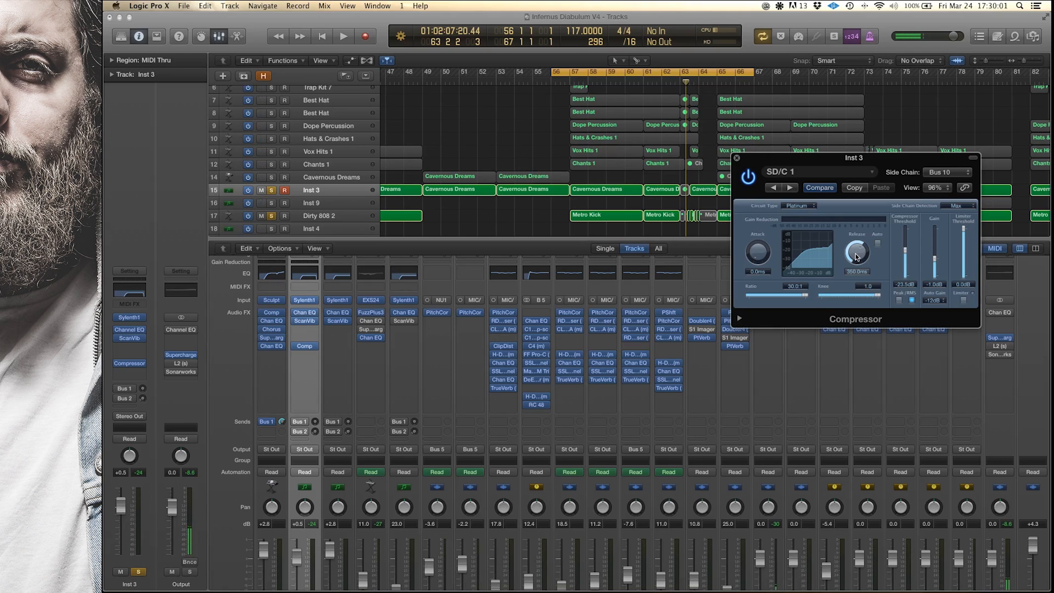
# Play the looped section twice to listen to how the kick ducks the Inst 3 synth
pyautogui.press('space')
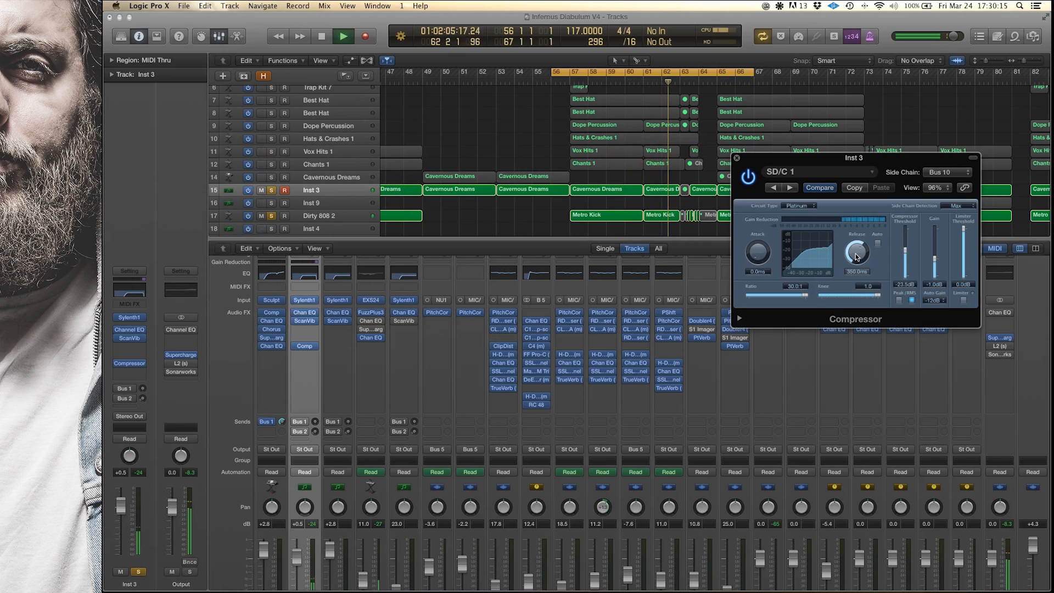
pyautogui.press('space')
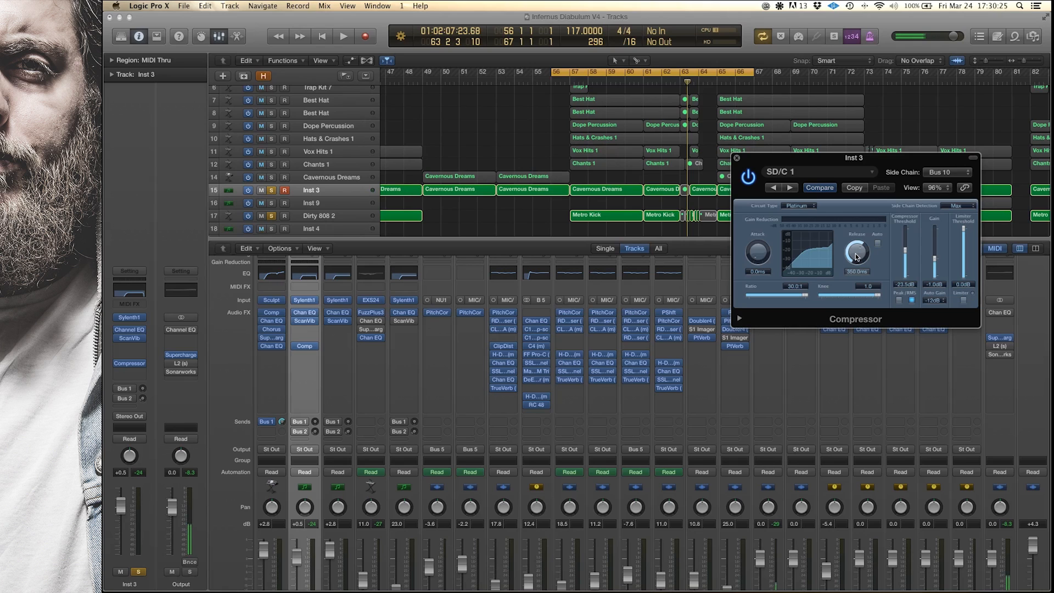
pyautogui.press('space')
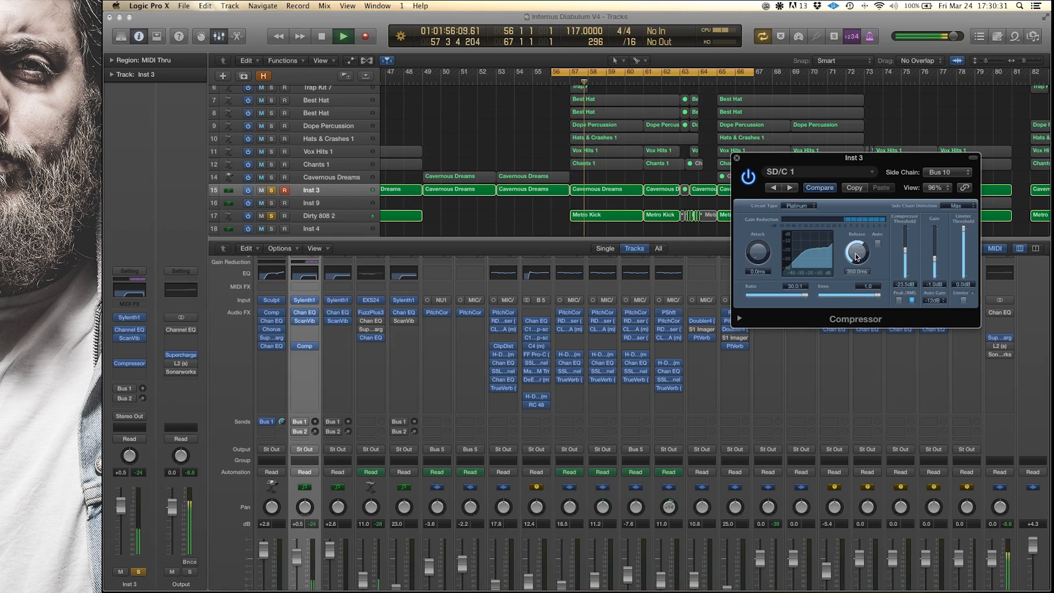
pyautogui.press('space')
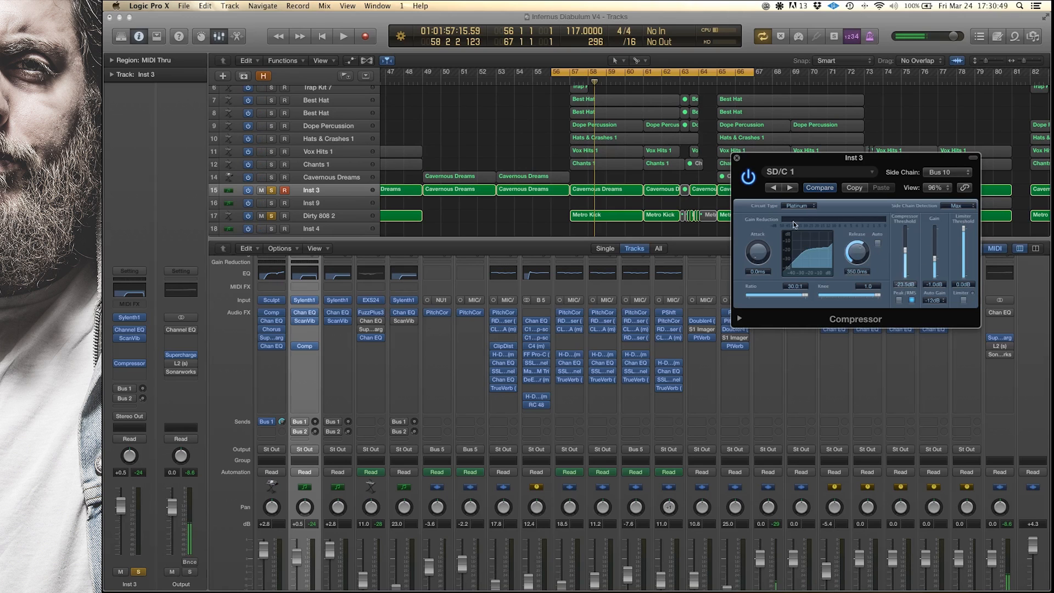
# Bypass the Inst 3 compressor, listen to the section without ducking, and re-enable the compressor
pyautogui.click(751, 183)
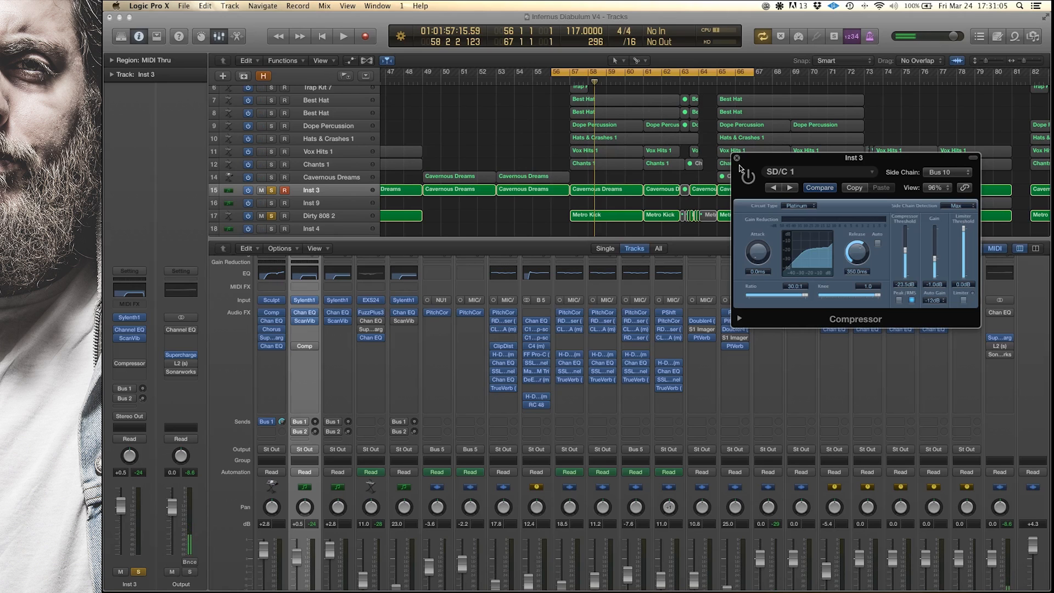
pyautogui.press('space')
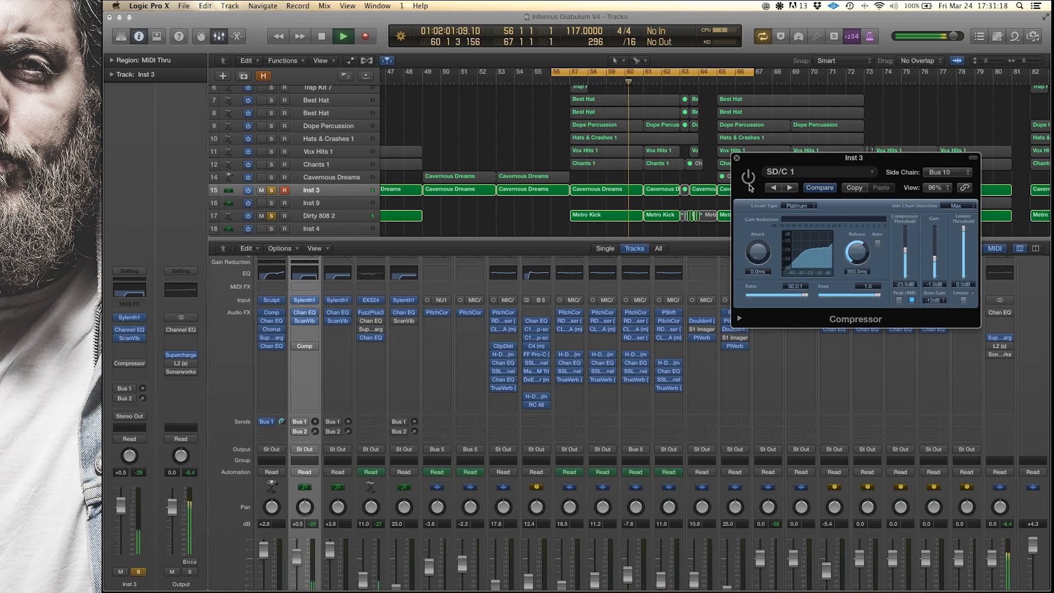
pyautogui.press('space')
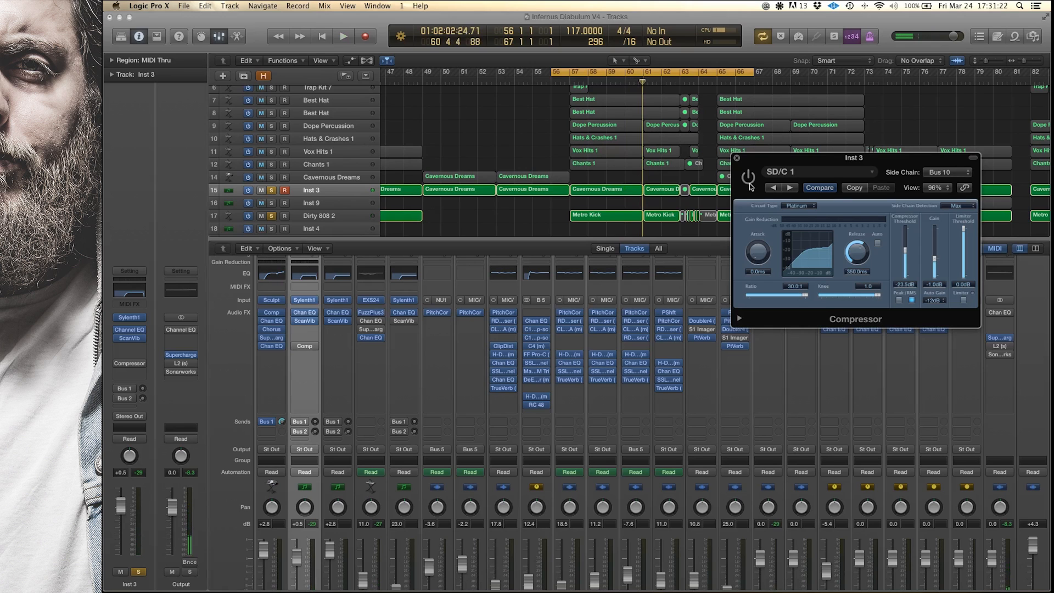
pyautogui.click(748, 177)
# During playback, raise the Inst 3 compressor's gain in small increments to 1.5 dB
pyautogui.press('space')
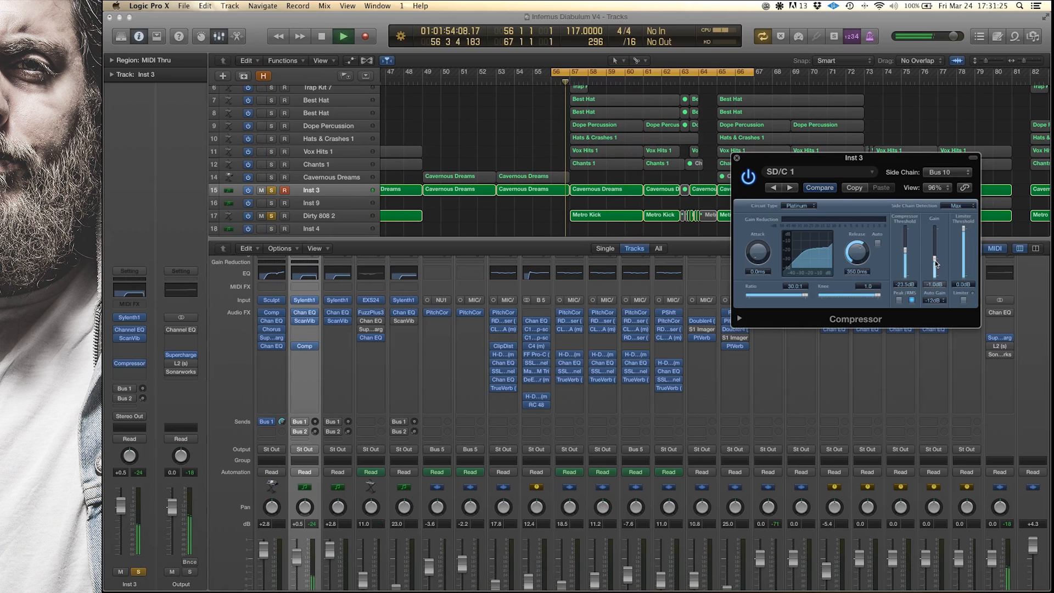
pyautogui.moveTo(934, 260); pyautogui.dragTo(934, 259)
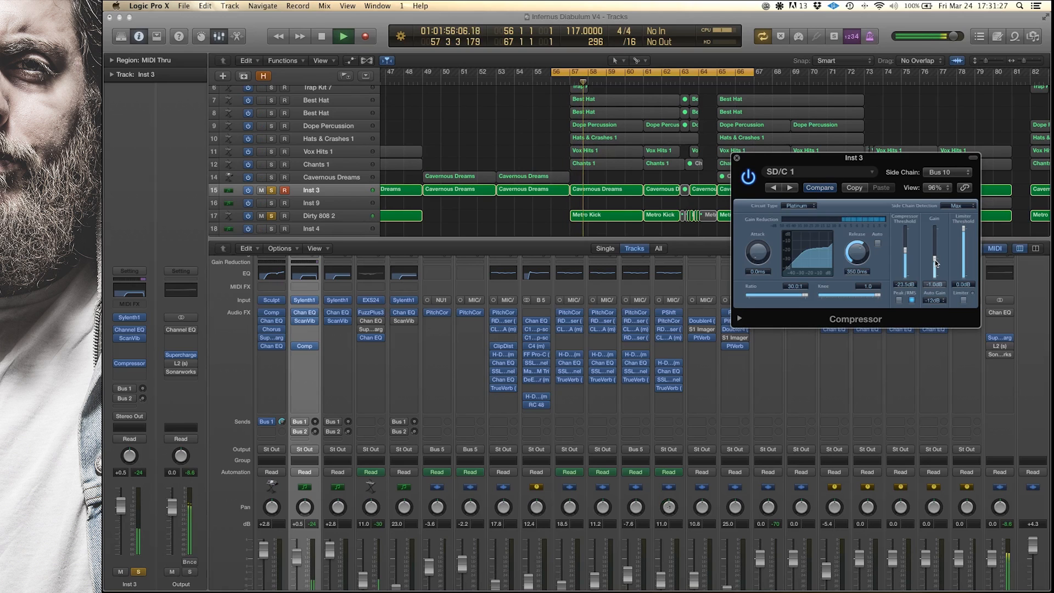
pyautogui.moveTo(936, 262); pyautogui.dragTo(935, 261)
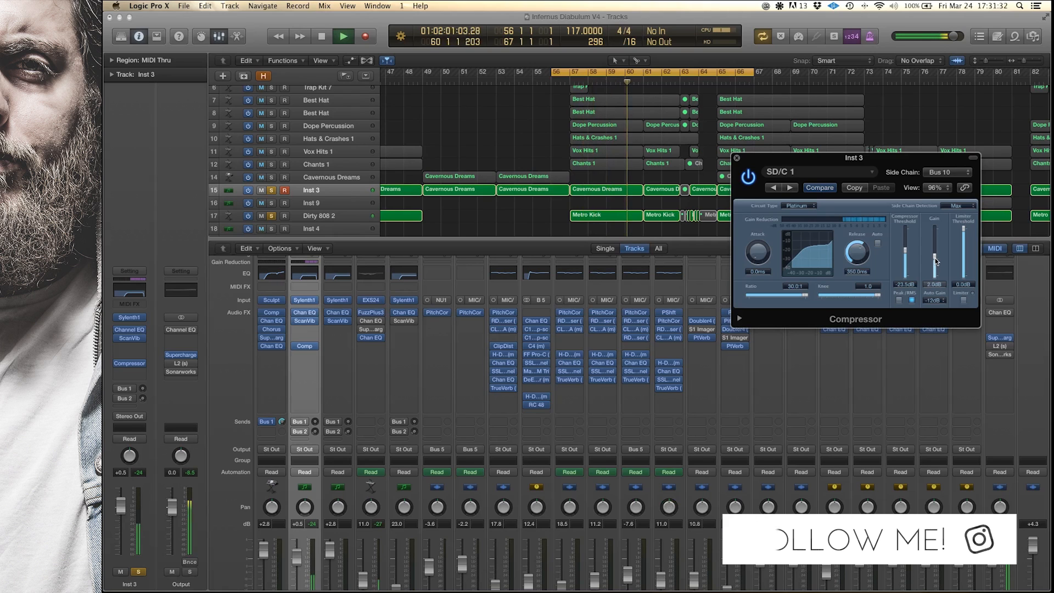
pyautogui.moveTo(935, 260); pyautogui.dragTo(936, 262)
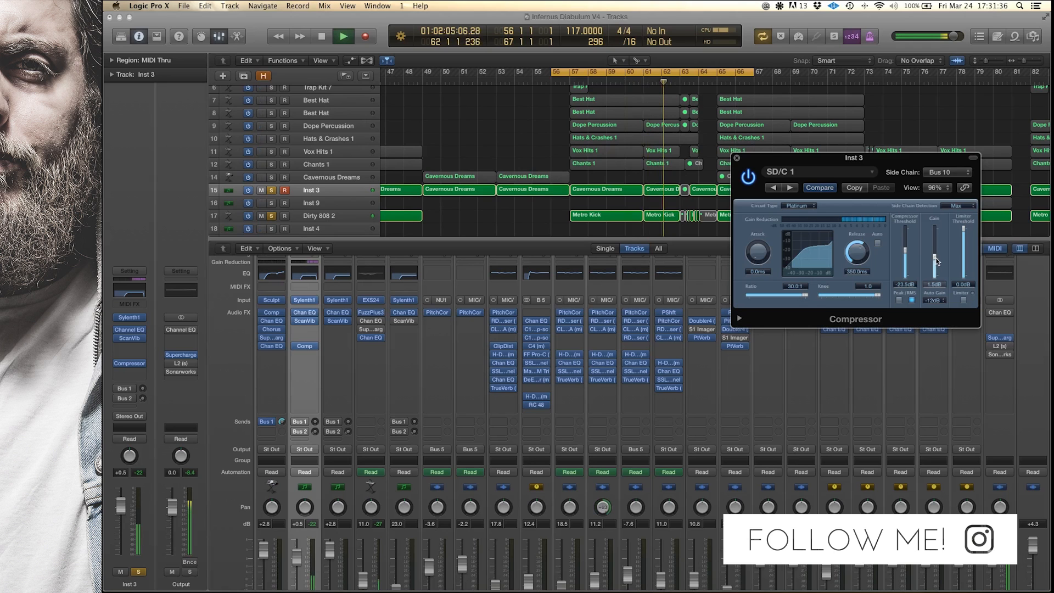
# Bypass and re-enable the Inst 3 compressor to compare levels, and set its gain to 0.5 dB
pyautogui.click(749, 179)
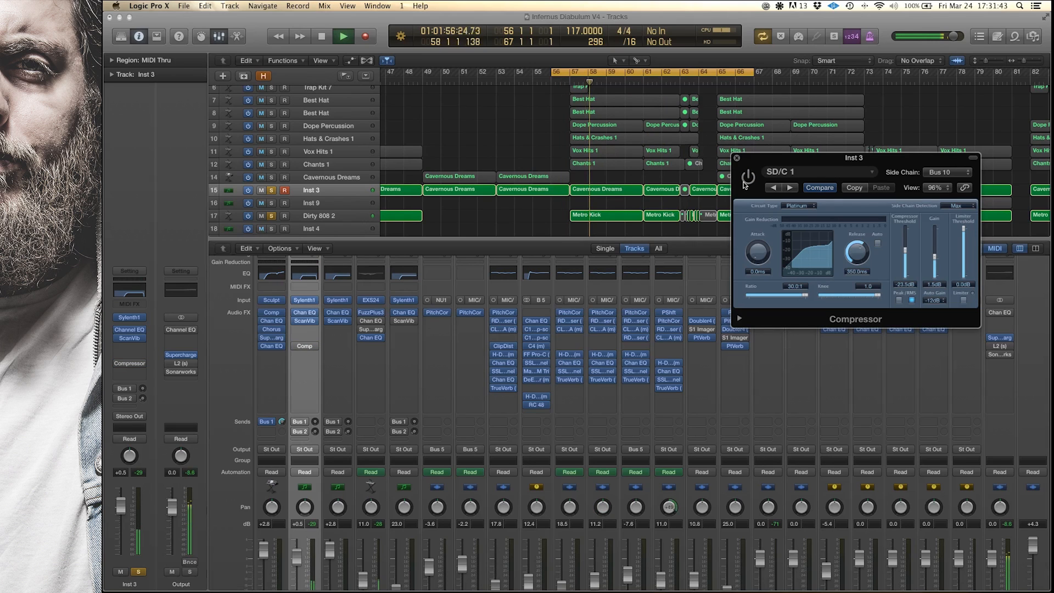
pyautogui.click(744, 181)
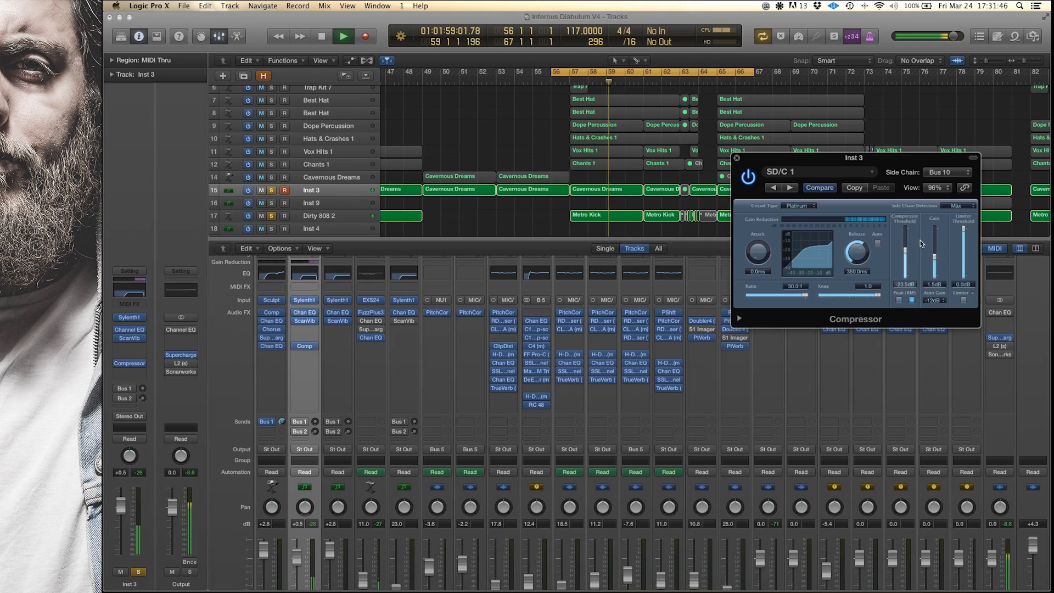
pyautogui.moveTo(934, 255); pyautogui.dragTo(936, 262)
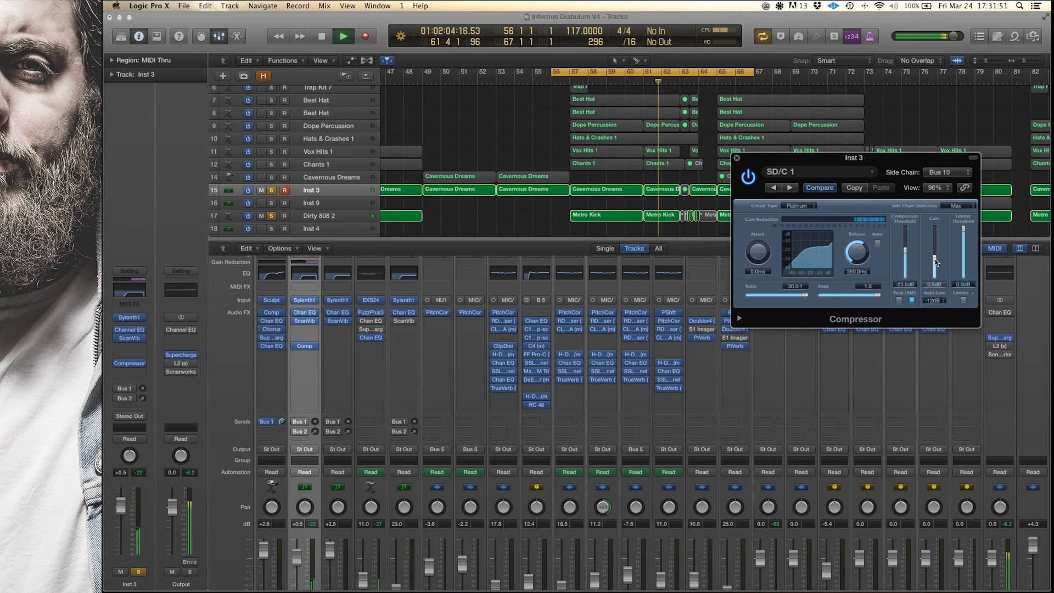
# Compare the Inst 3 compressor bypassed and enabled once more, set its gain to -1.0 dB, and stop playback
pyautogui.click(749, 177)
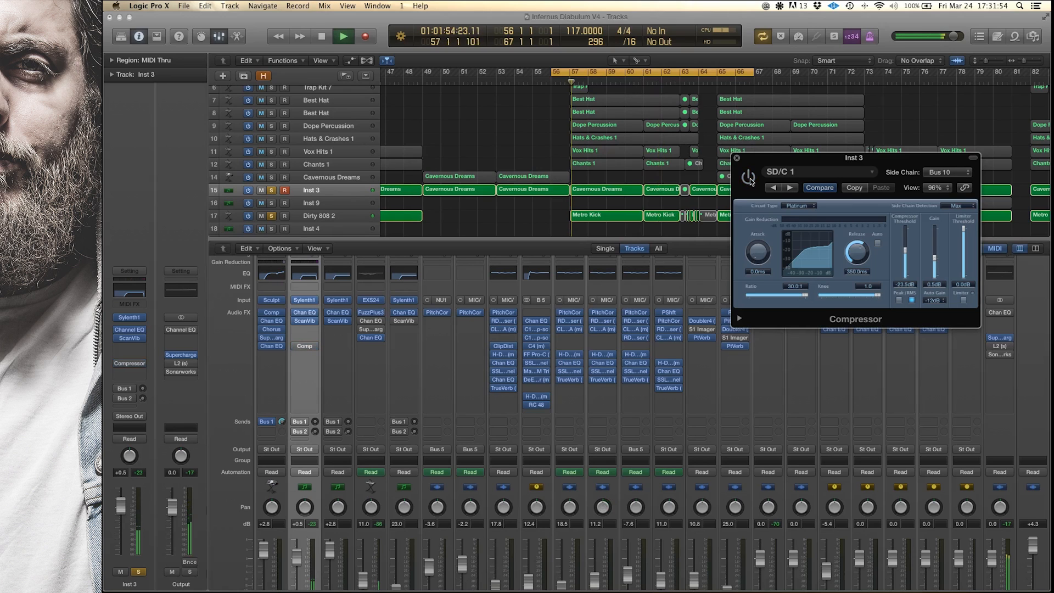
pyautogui.click(749, 177)
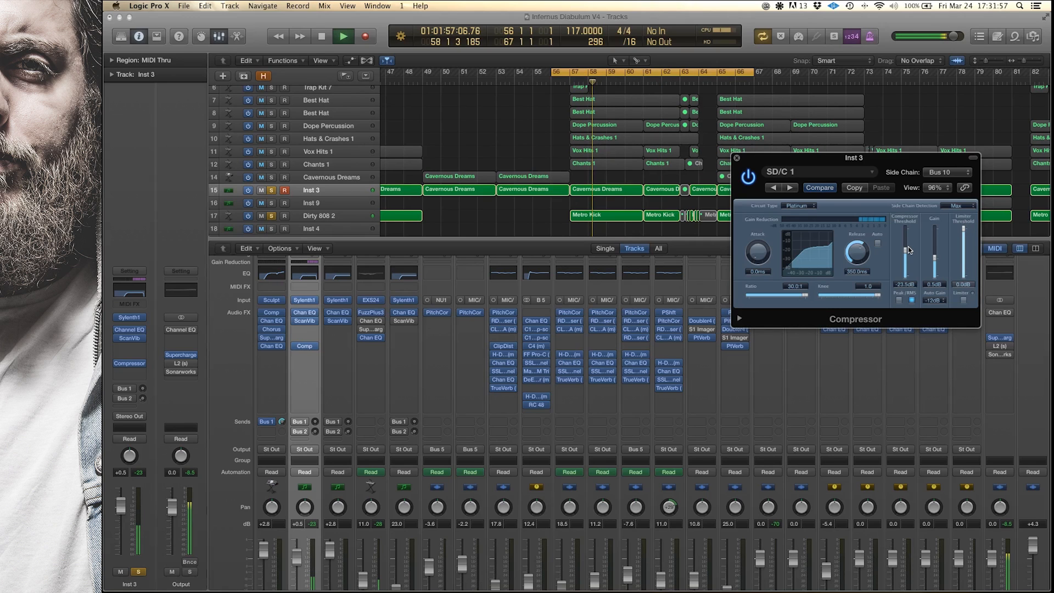
pyautogui.click(749, 176)
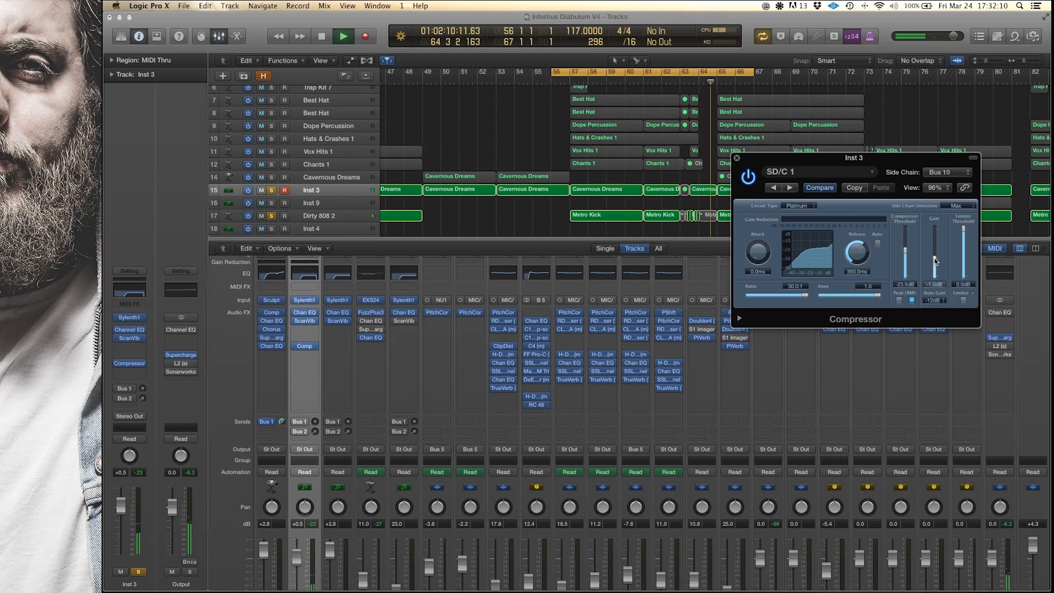
pyautogui.press('space')
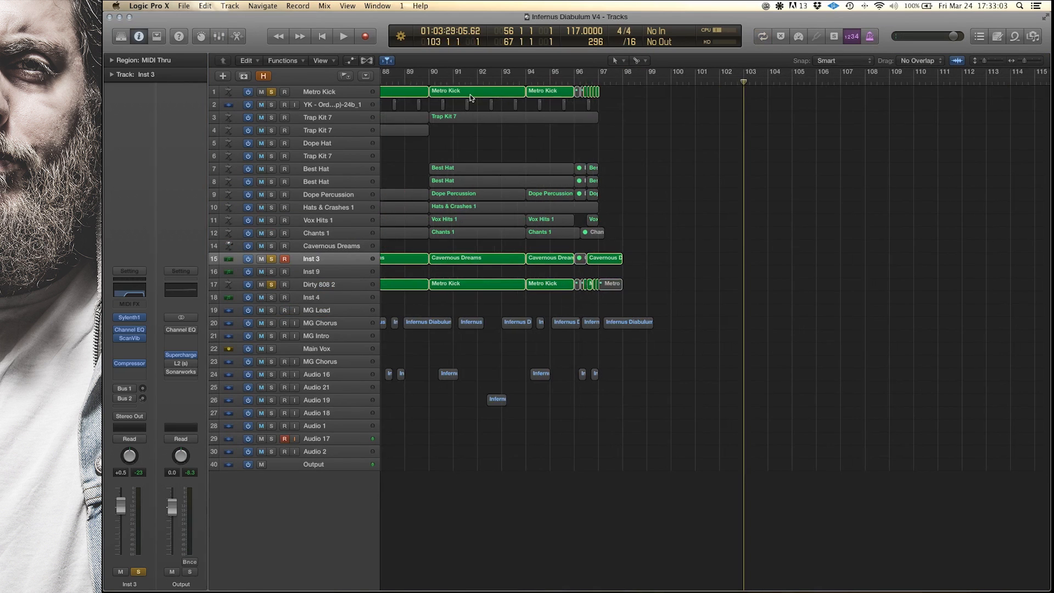
# Copy a Metro Kick region to the empty area near bar 102 and duplicate its C3 kick notes in the piano roll
pyautogui.moveTo(470, 94); pyautogui.dragTo(757, 94)
pyautogui.press('p')
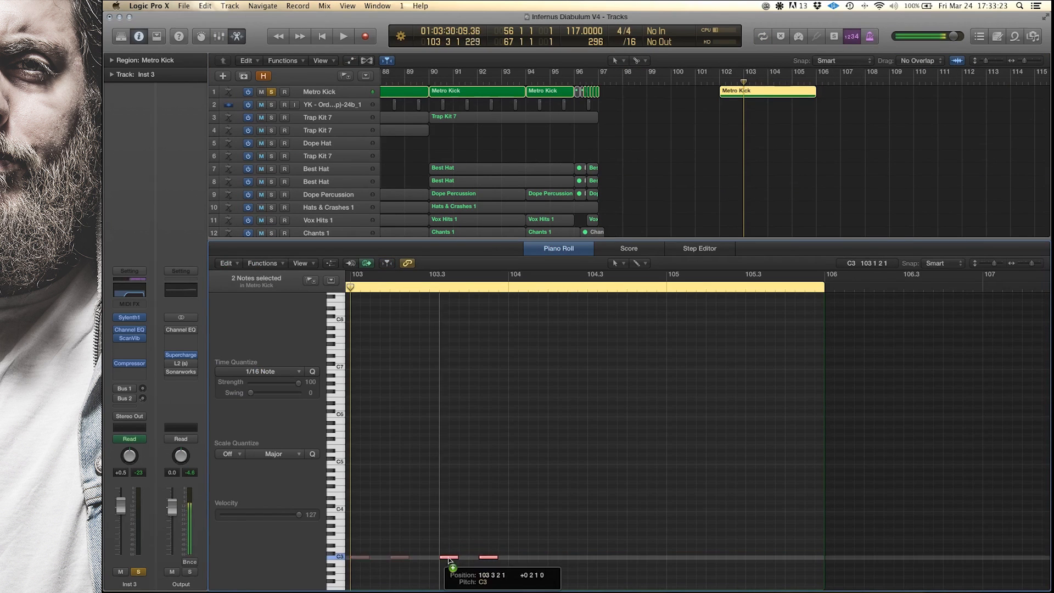
pyautogui.moveTo(447, 559); pyautogui.dragTo(506, 560)
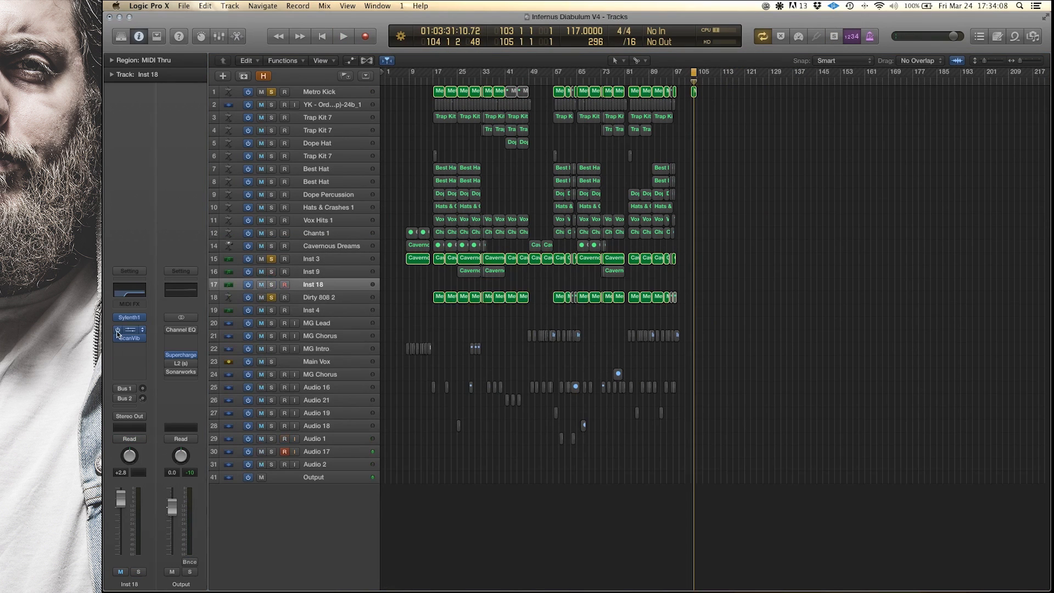
# Open the Sylenth1 instrument on Inst 18 and listen to the loop of Inst 18 with the Metro Kick
pyautogui.click(129, 317)
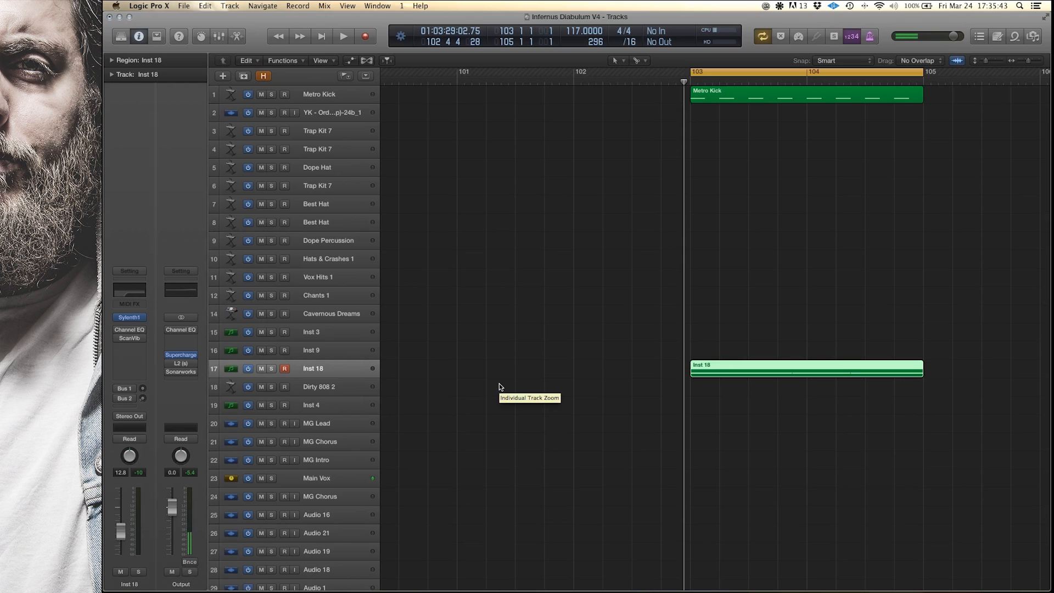
pyautogui.press('space')
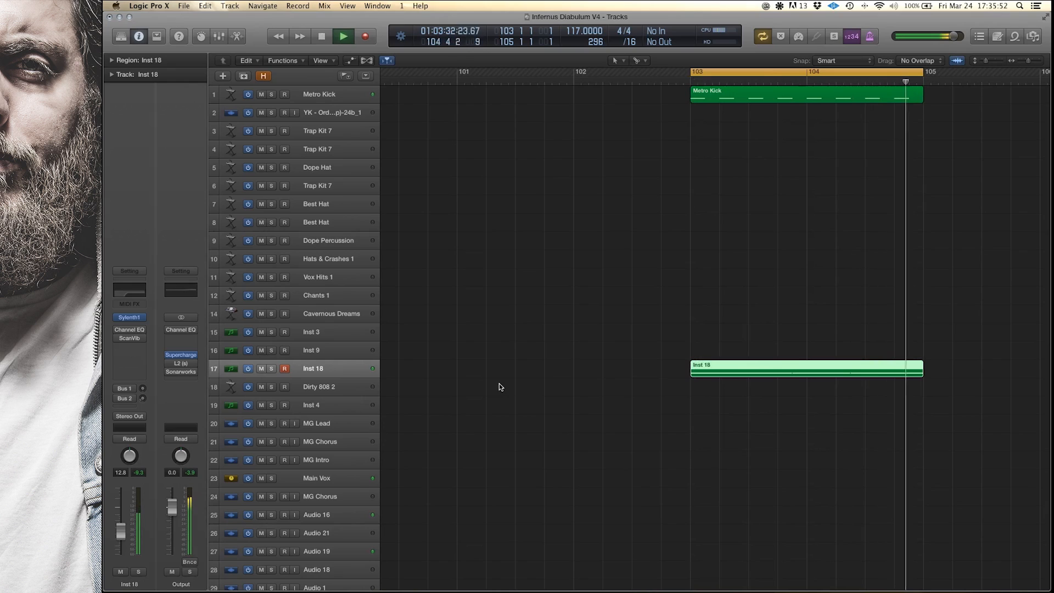
pyautogui.press('space')
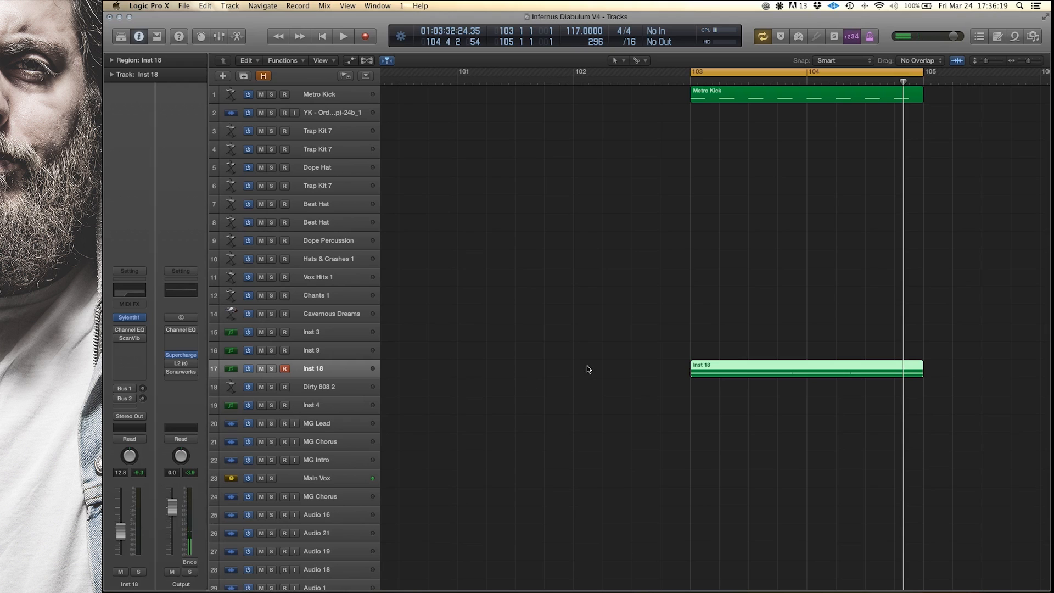
# Insert a Compressor on the Inst 18 channel and set its side chain source to Bus 10
pyautogui.click(126, 351)
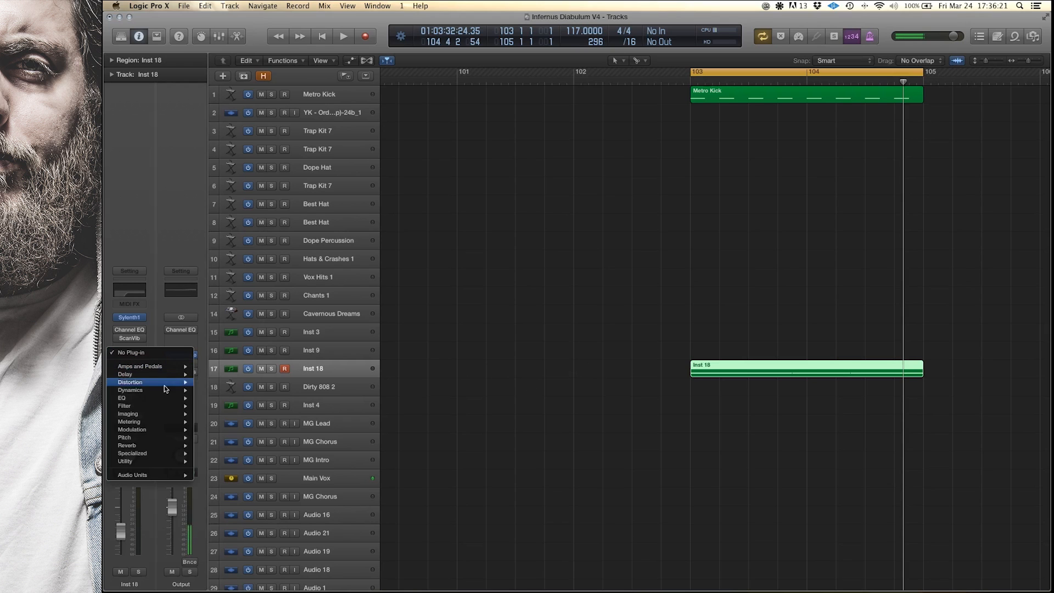
pyautogui.moveTo(133, 390)
pyautogui.click(233, 398)
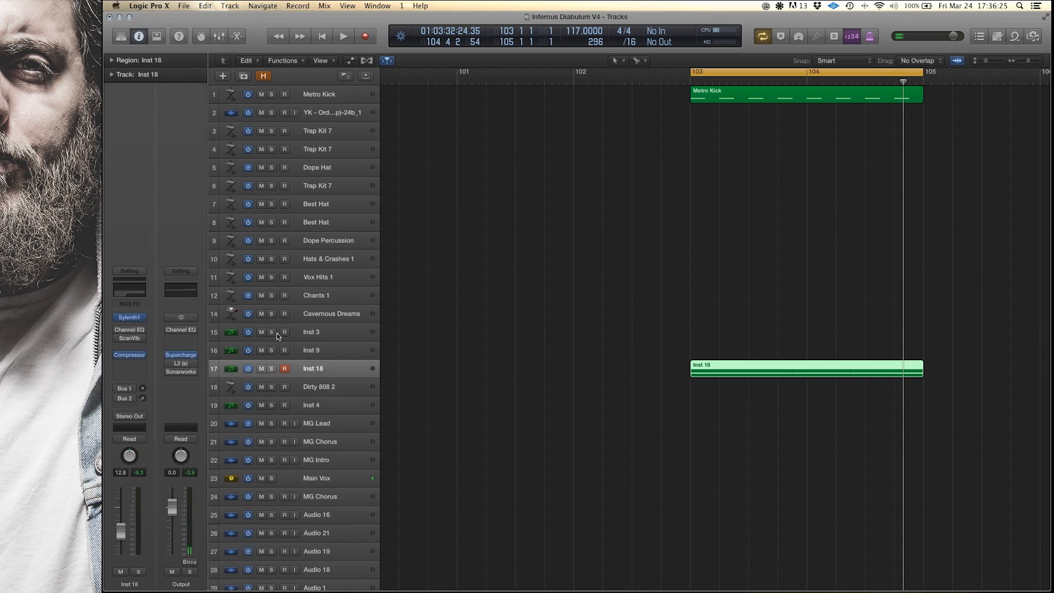
pyautogui.click(332, 57)
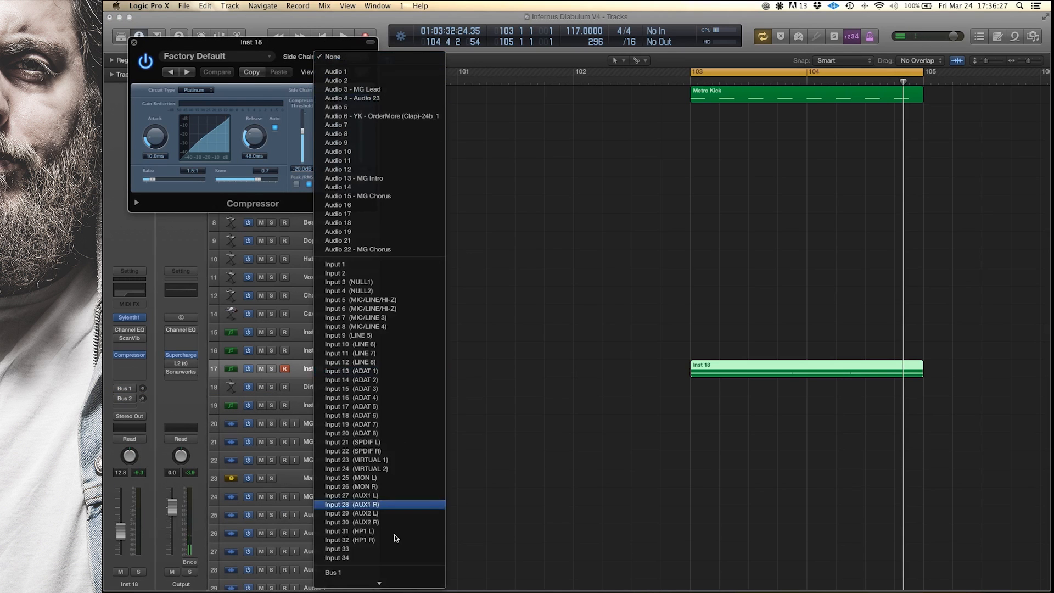
pyautogui.moveTo(367, 582)
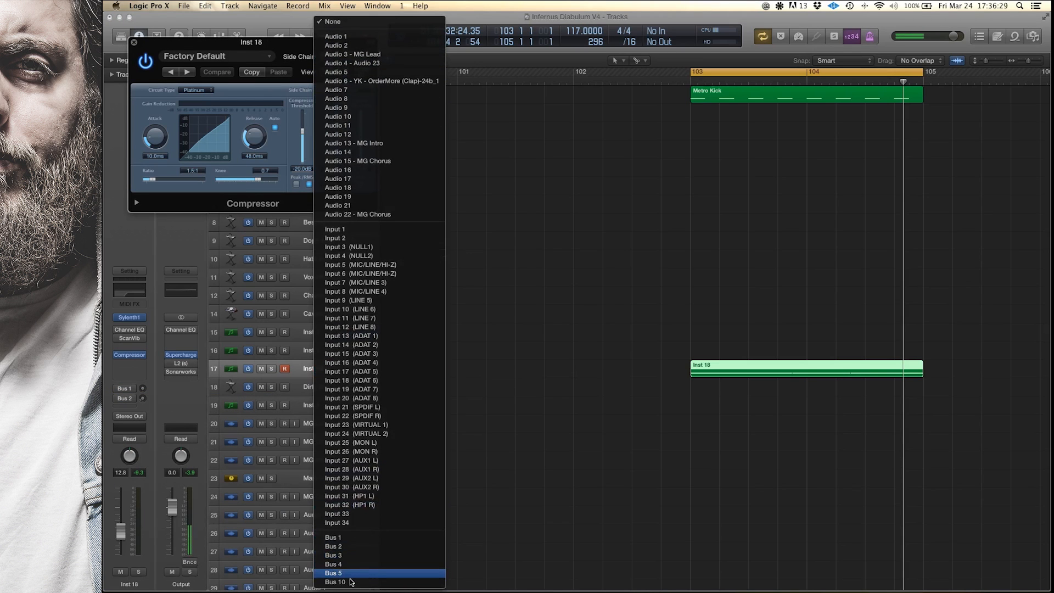
pyautogui.click(350, 582)
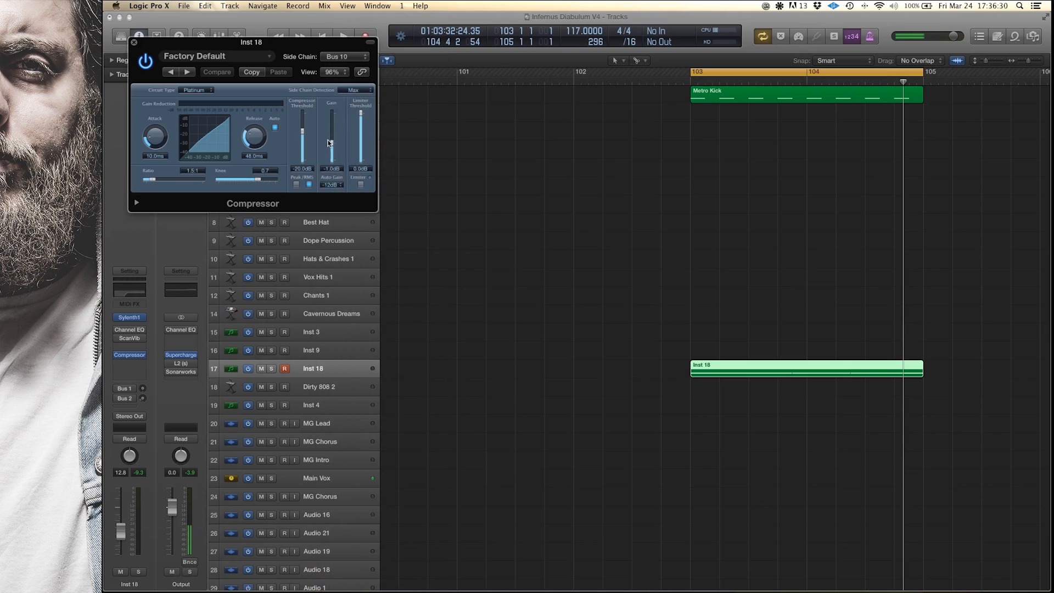
# Load the SD/C 1 preset in the Inst 18 compressor, with automatic release off, threshold -22 dB and release 25 ms
pyautogui.click(200, 57)
pyautogui.click(219, 231)
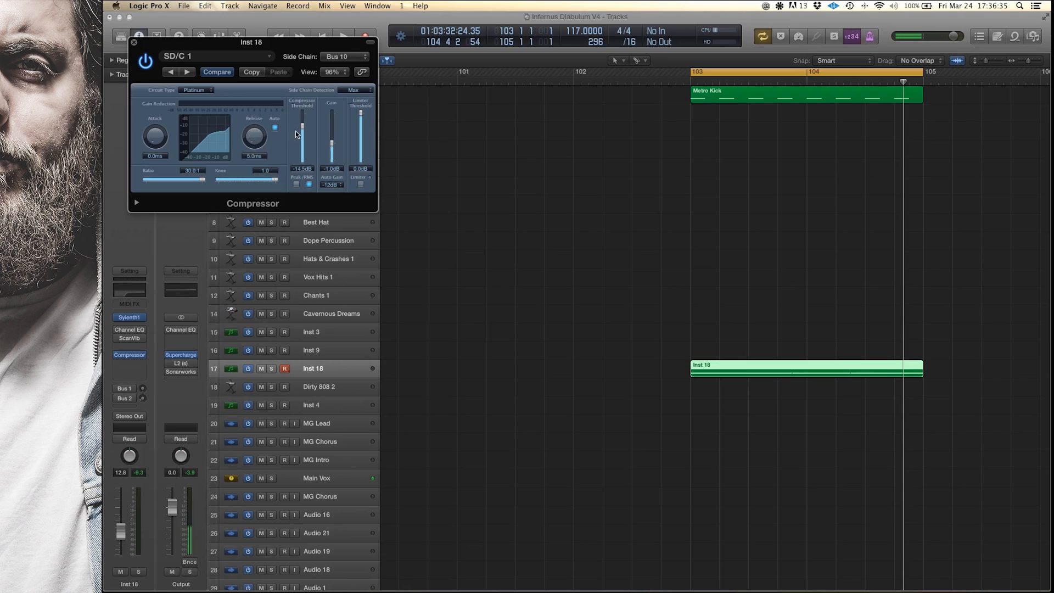
pyautogui.click(275, 128)
pyautogui.moveTo(301, 125); pyautogui.dragTo(302, 133)
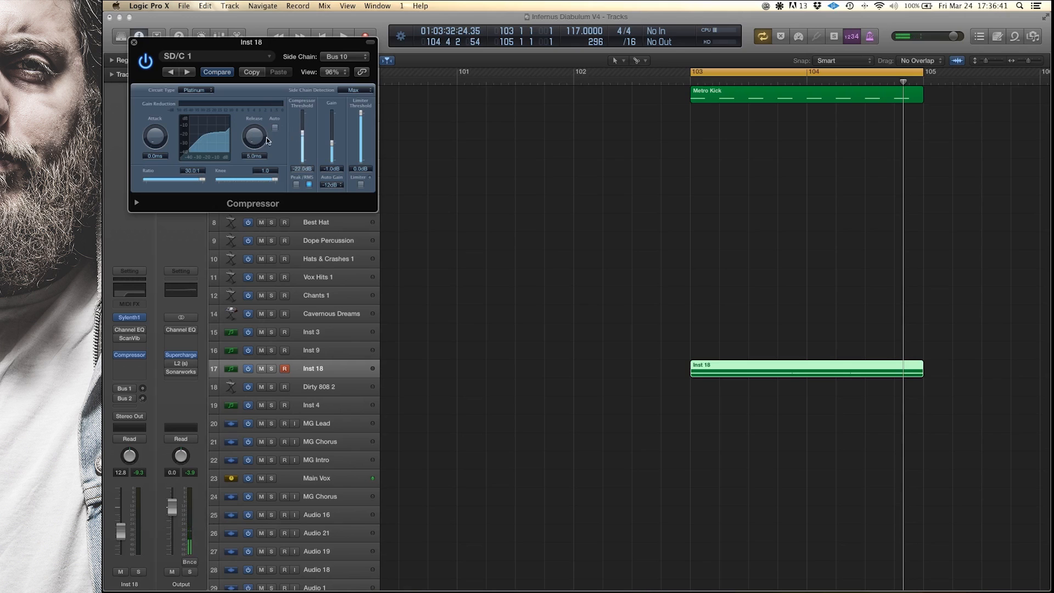
pyautogui.moveTo(255, 141); pyautogui.dragTo(236, 126)
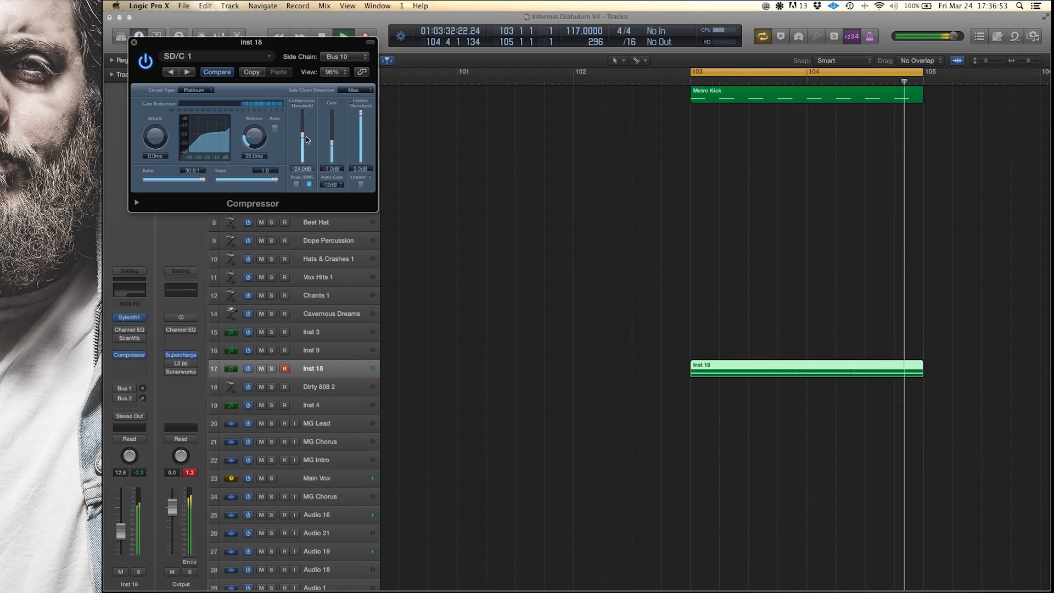
# While the loop plays, set the Inst 18 compressor's threshold to -32 dB and gain to -6.5 dB, and lower the track volume to -15.0 dB
pyautogui.moveTo(302, 135); pyautogui.dragTo(302, 148)
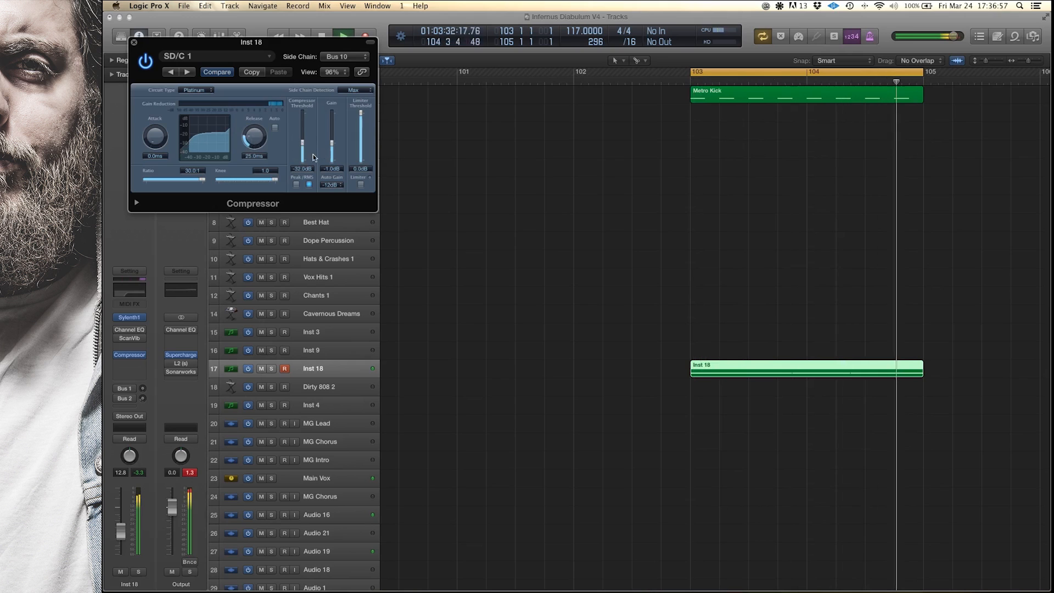
pyautogui.moveTo(332, 146); pyautogui.dragTo(332, 153)
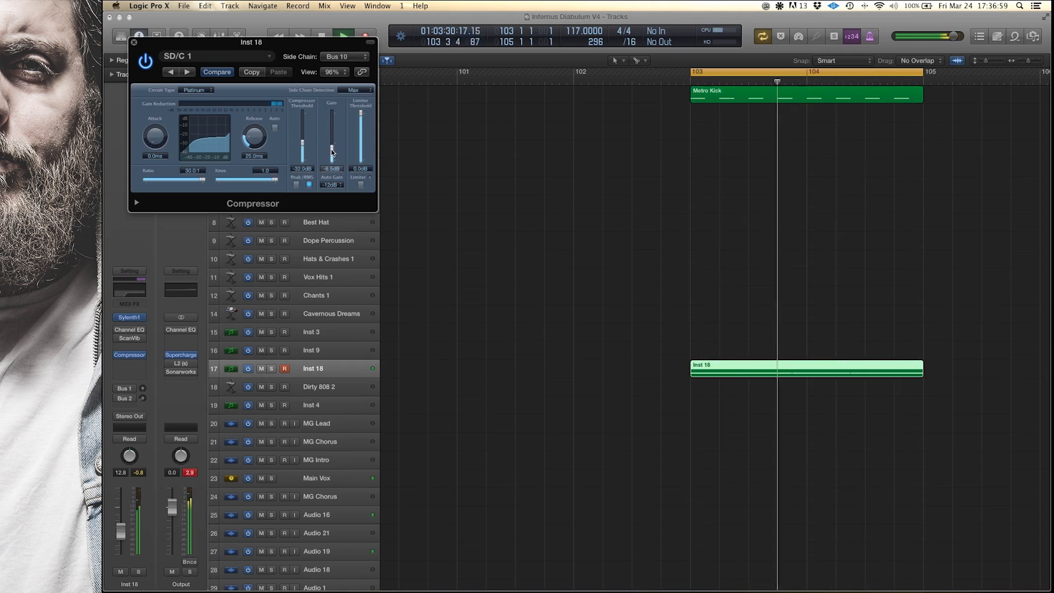
pyautogui.moveTo(121, 537); pyautogui.dragTo(121, 539)
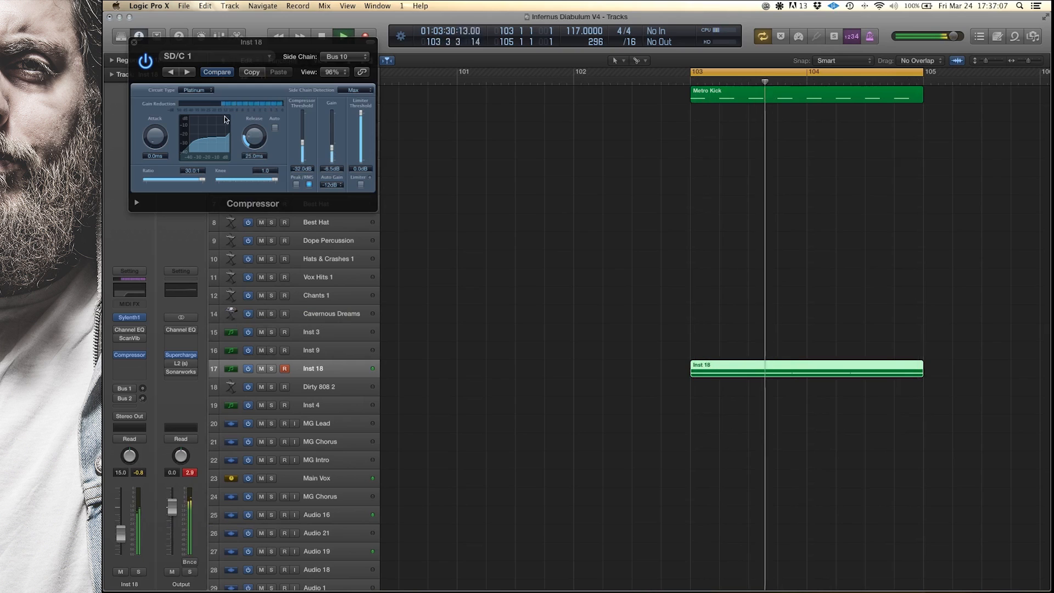
# Compare Inst 18 with its compressor bypassed and enabled, then set the release to 51 ms and the track volume to -19.0 dB
pyautogui.click(145, 62)
pyautogui.click(145, 61)
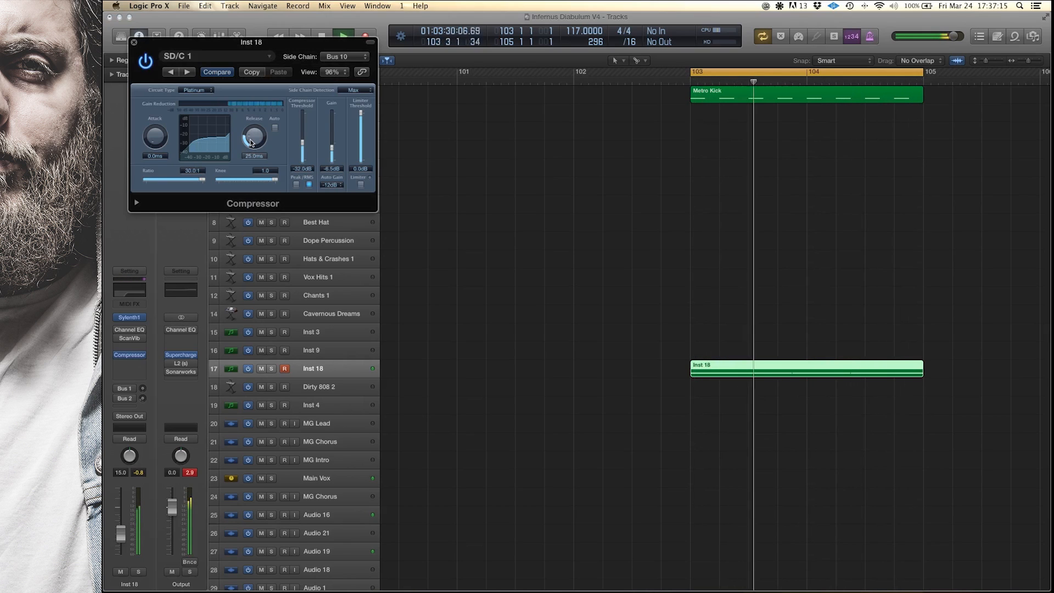
pyautogui.moveTo(251, 143)
pyautogui.mouseDown()
pyautogui.moveTo(251, 118)
pyautogui.moveTo(248, 136)
pyautogui.mouseUp()
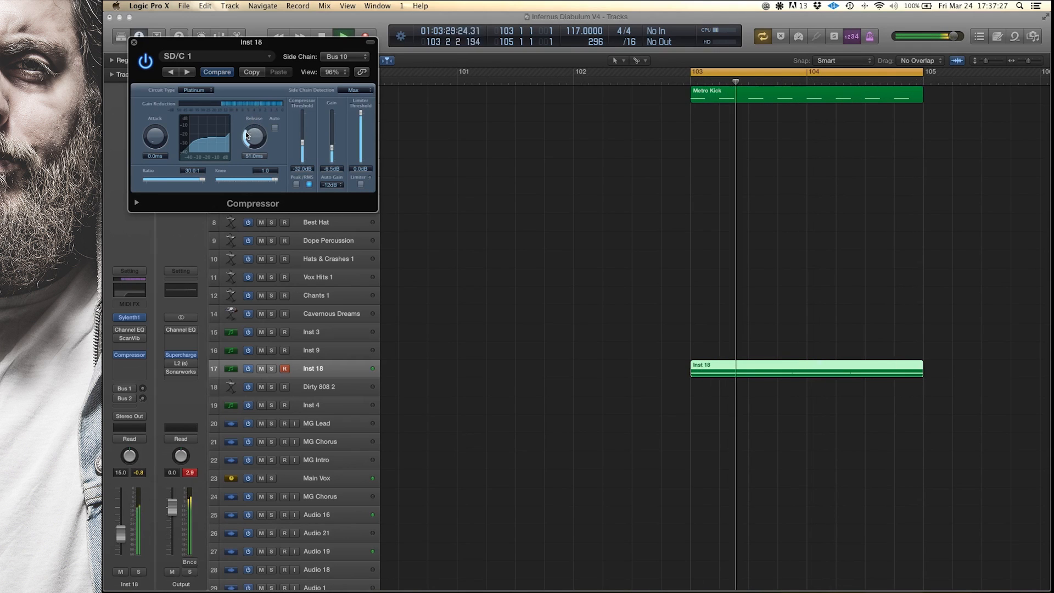
pyautogui.moveTo(120, 533); pyautogui.dragTo(121, 538)
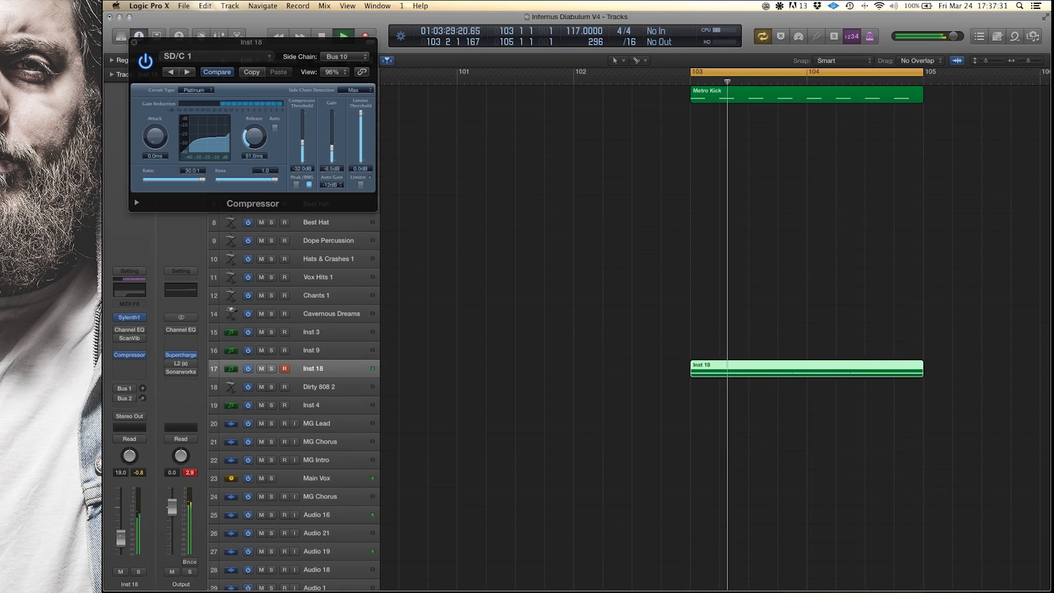
# Bypass the Inst 18 compressor, set its gain to -10.5 dB, and re-enable it
pyautogui.click(145, 62)
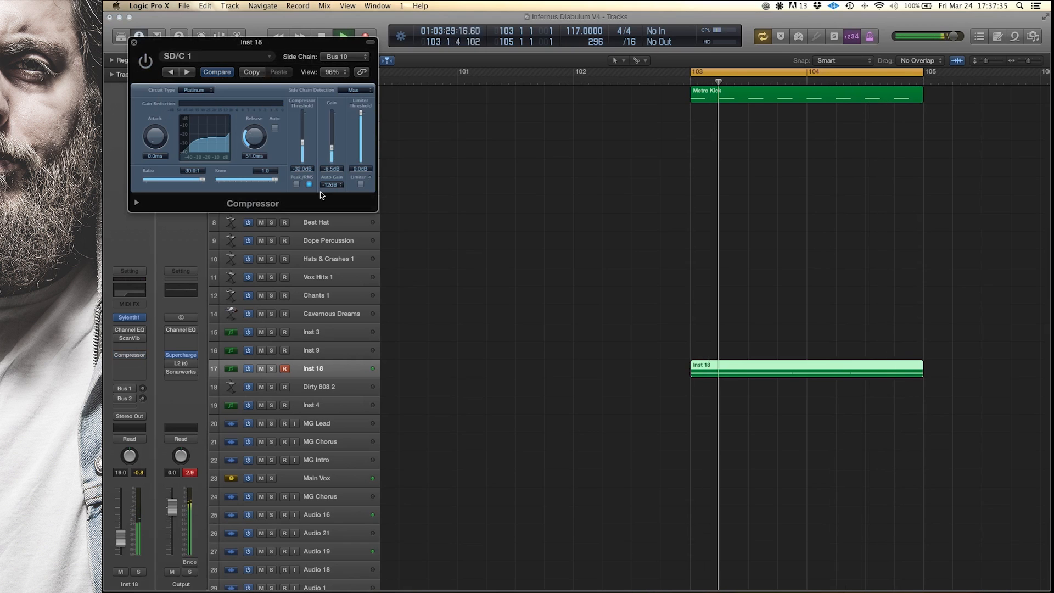
pyautogui.moveTo(329, 151); pyautogui.dragTo(330, 155)
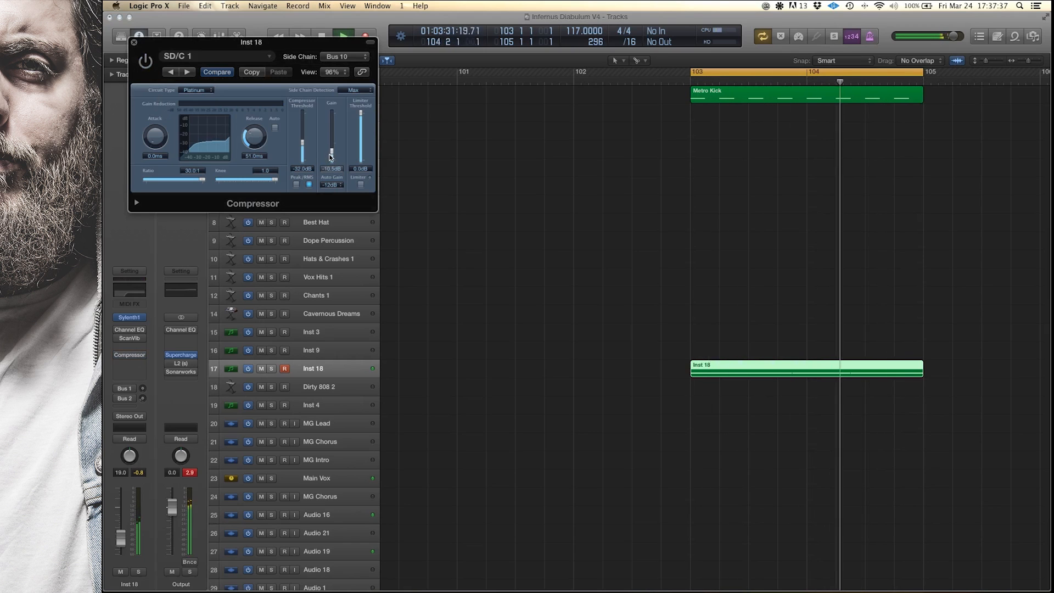
pyautogui.click(146, 62)
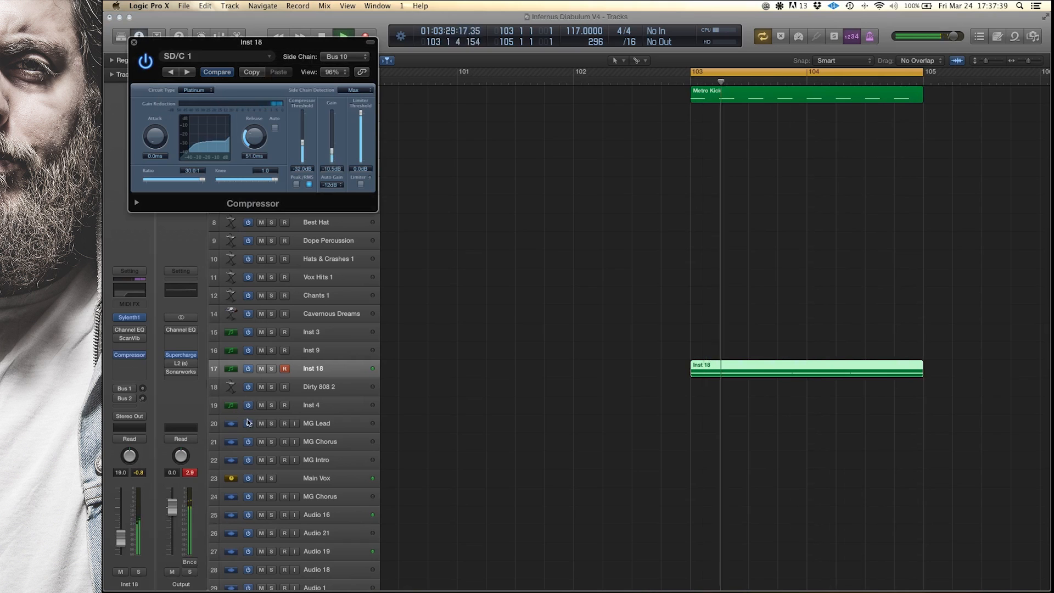
# Compare the ducking against the bypassed sound again and shorten the Inst 18 compressor's release to about 40 ms
pyautogui.click(145, 62)
pyautogui.click(145, 62)
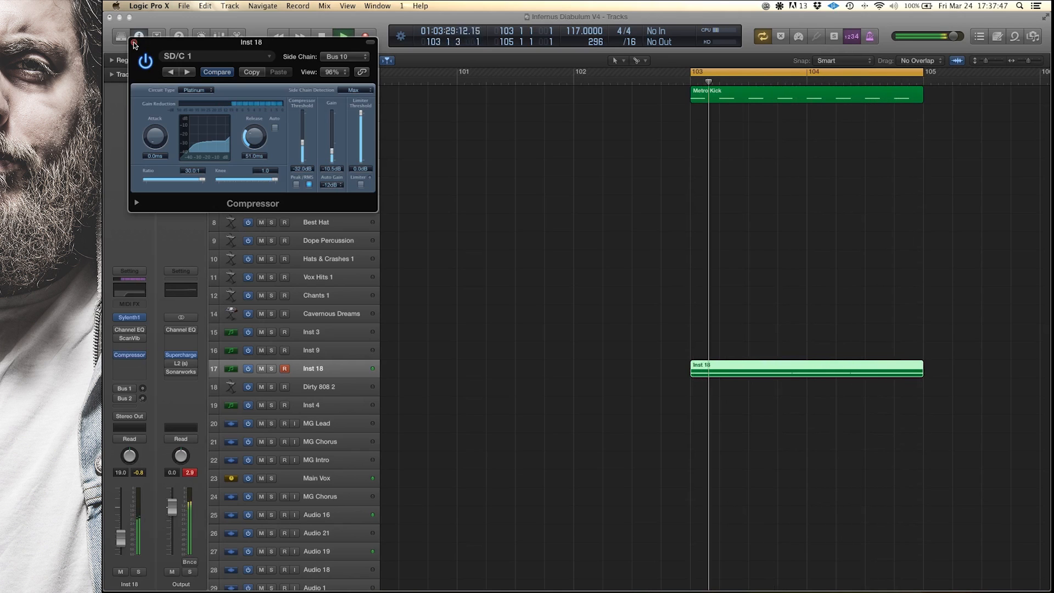
pyautogui.moveTo(253, 132); pyautogui.dragTo(254, 137)
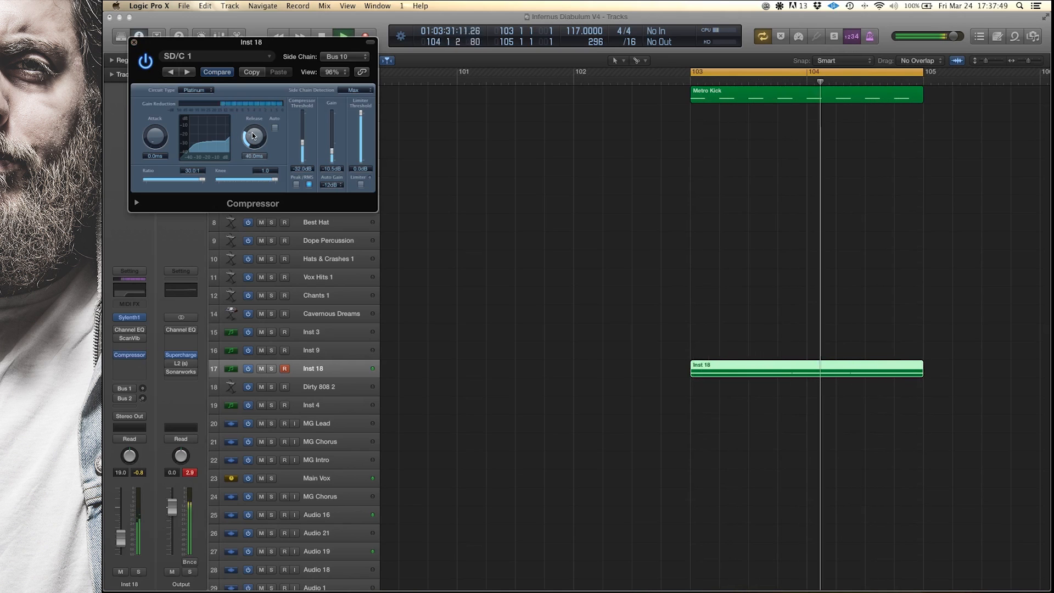
# Close and reopen the Inst 18 compressor, and move its window aside
pyautogui.click(135, 42)
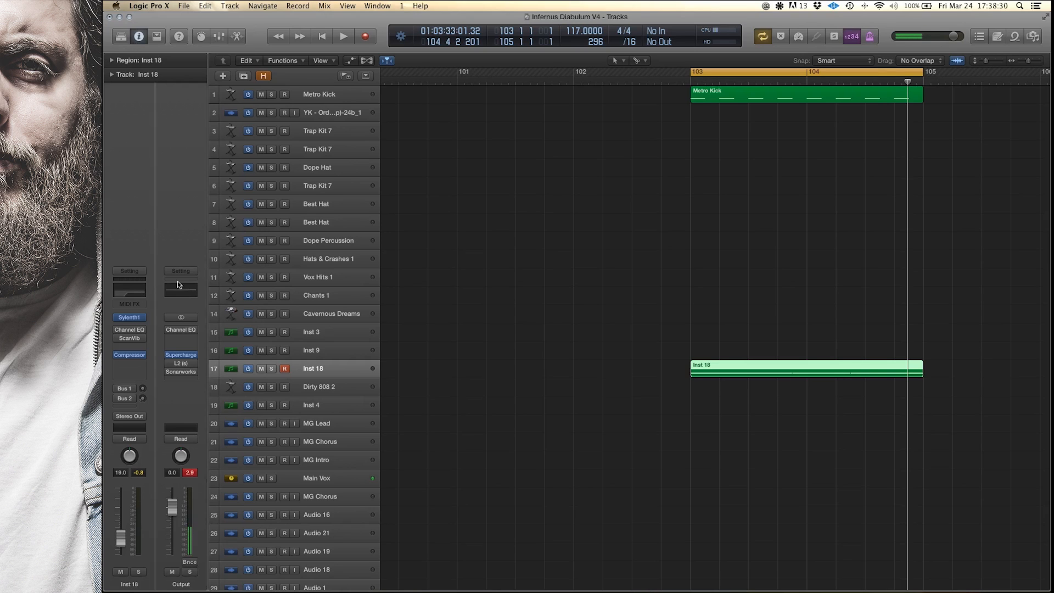
pyautogui.click(130, 354)
pyautogui.moveTo(277, 43); pyautogui.dragTo(357, 46)
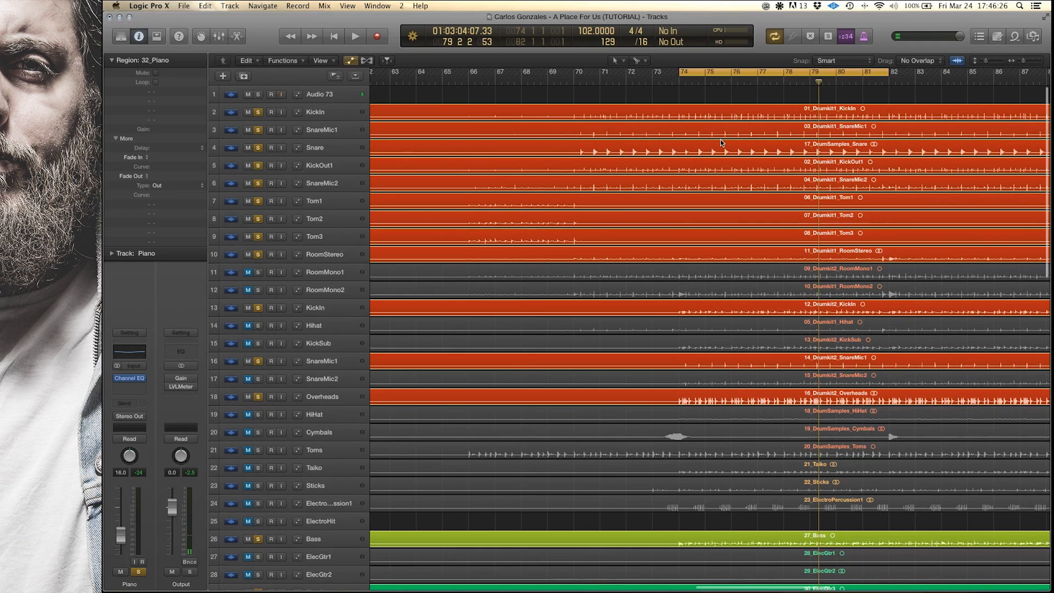
# Select the KickIn track, show the mixer, and add a send from KickIn to Bus 5
pyautogui.scroll(-3, 720, 143)
pyautogui.scroll(4, 720, 142)
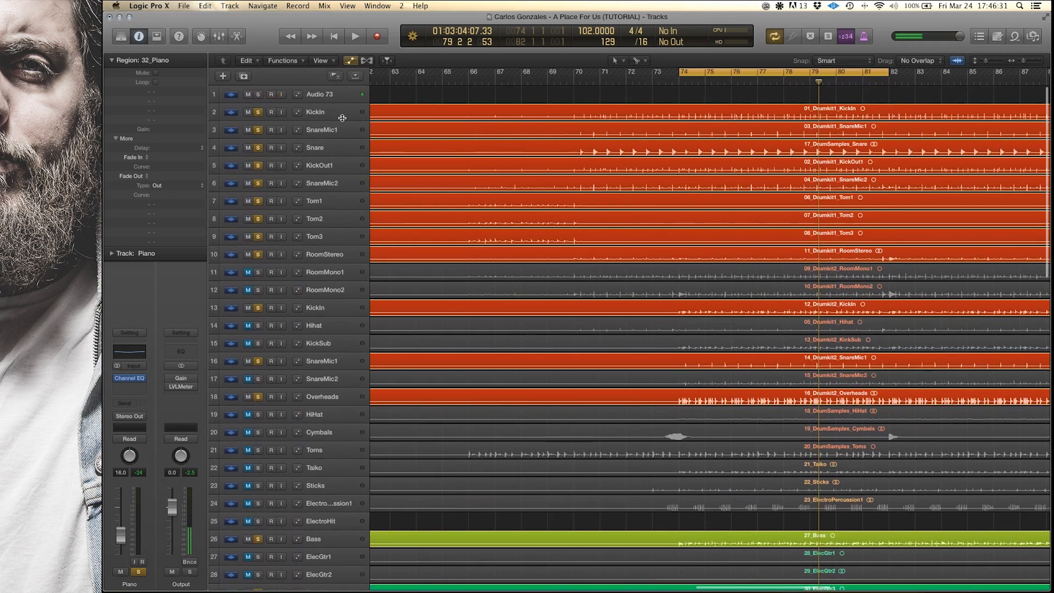
pyautogui.click(342, 118)
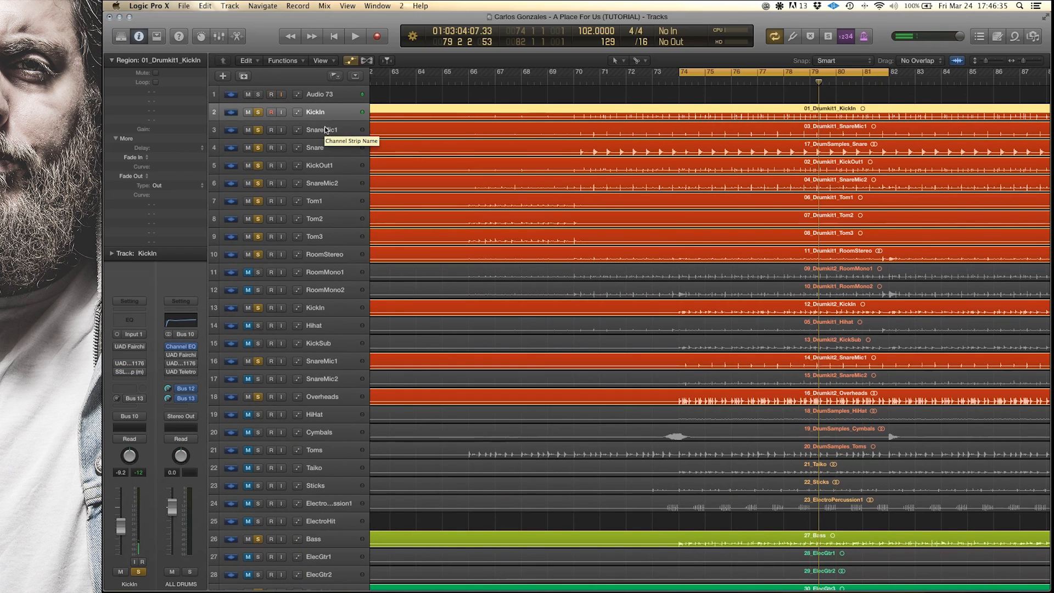
pyautogui.press('x')
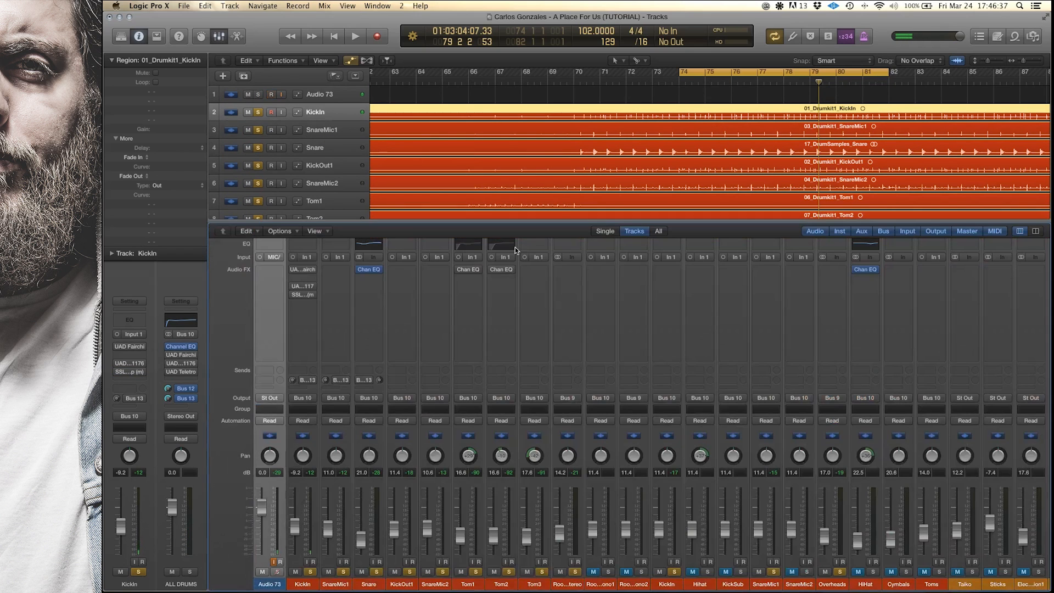
pyautogui.click(304, 369)
pyautogui.moveTo(340, 417)
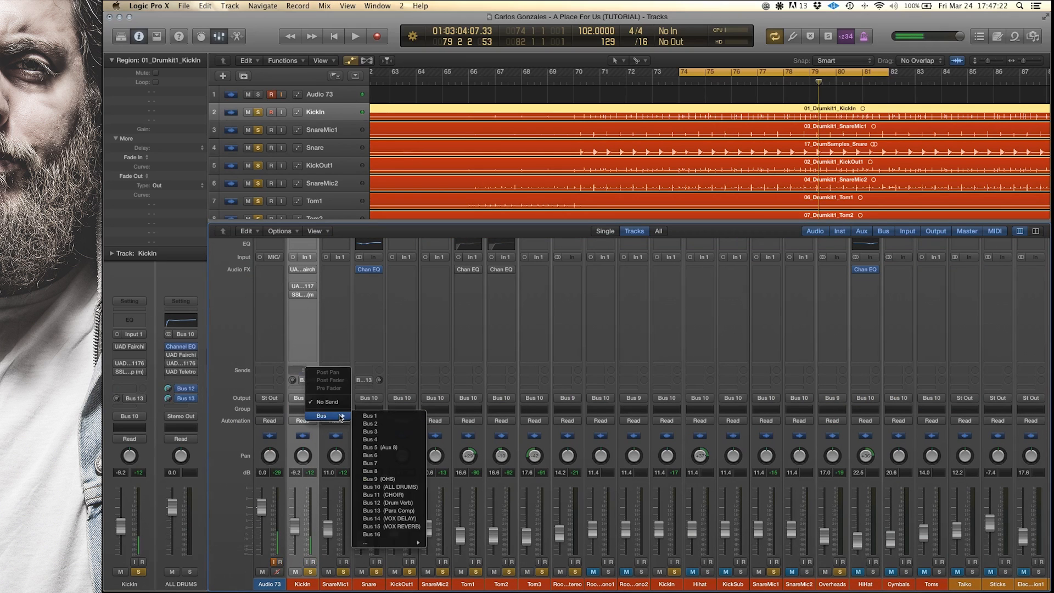
pyautogui.click(380, 447)
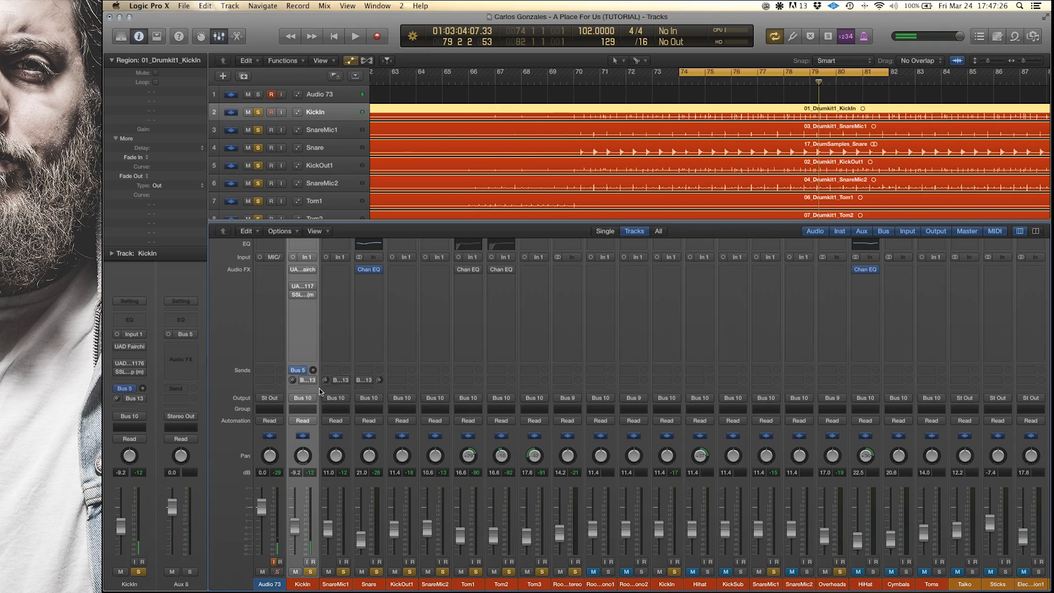
# Make the KickIn send to Bus 5 pre-fader and set its level to 0.0 dB
pyautogui.click(303, 370)
pyautogui.click(323, 407)
pyautogui.click(330, 371)
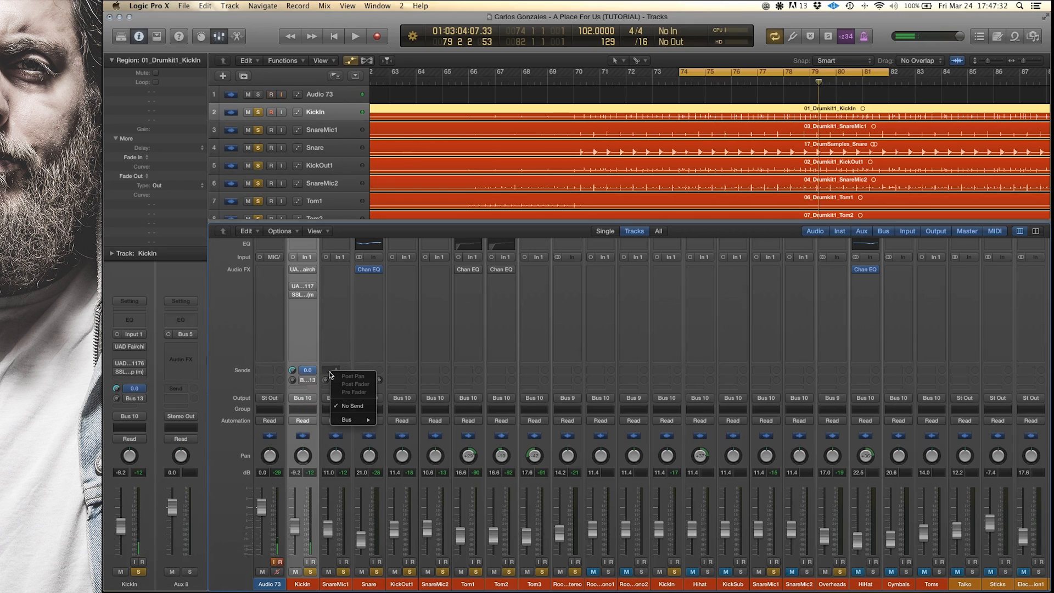
pyautogui.click(351, 357)
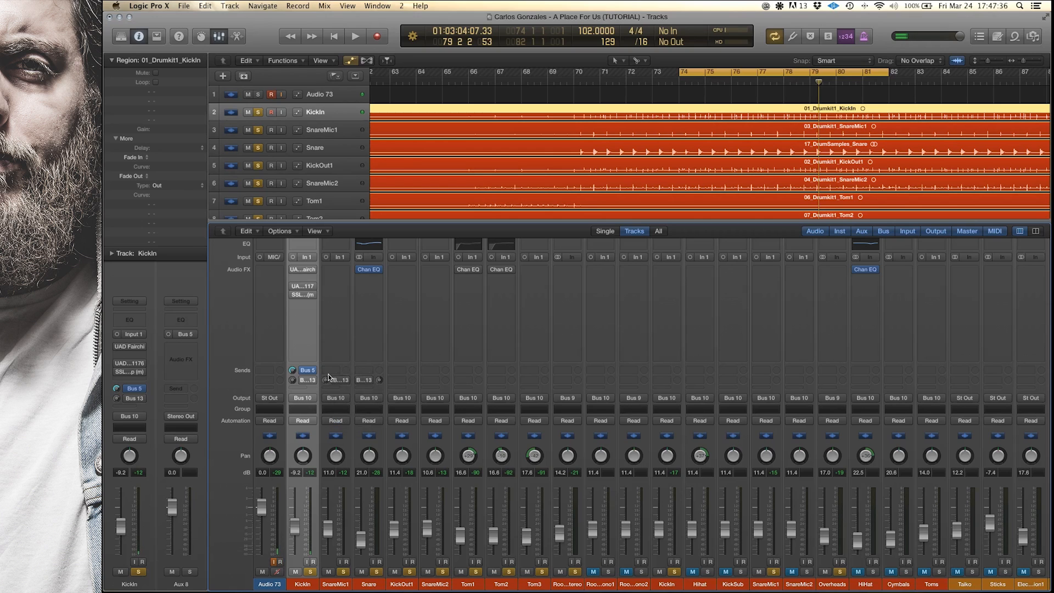
# Add a pre-fader send to Bus 5 on the SnareMic1 channel and raise its send level
pyautogui.click(333, 371)
pyautogui.moveTo(362, 417)
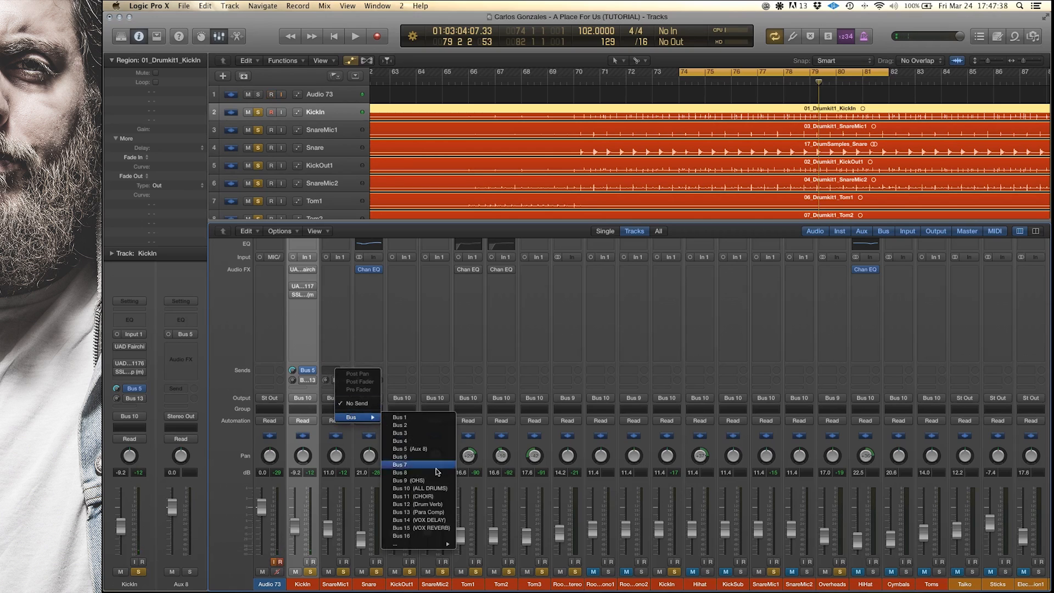
pyautogui.click(425, 450)
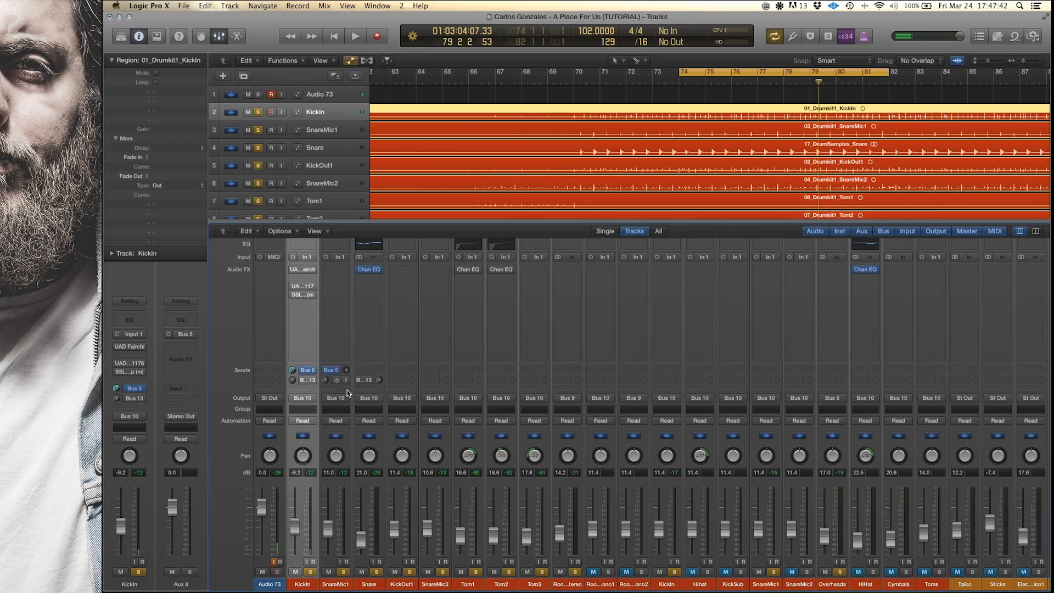
pyautogui.click(332, 370)
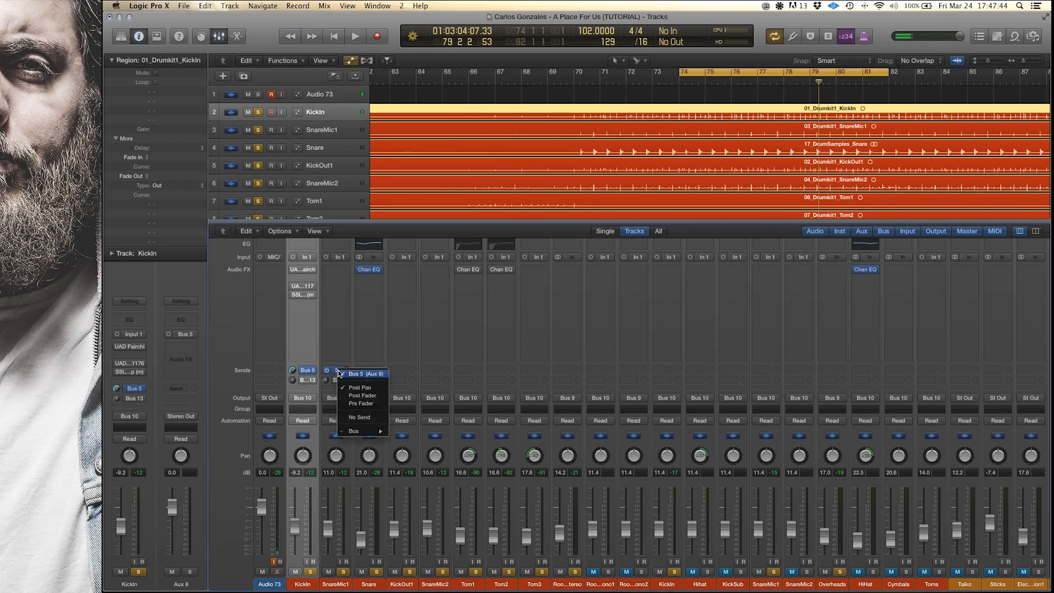
pyautogui.click(360, 405)
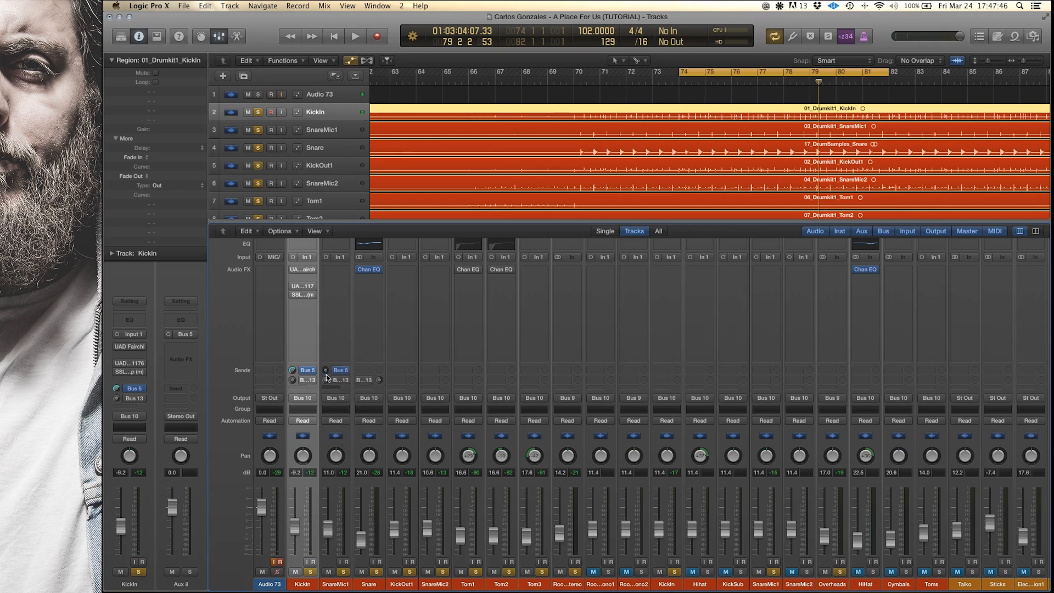
pyautogui.click(325, 370)
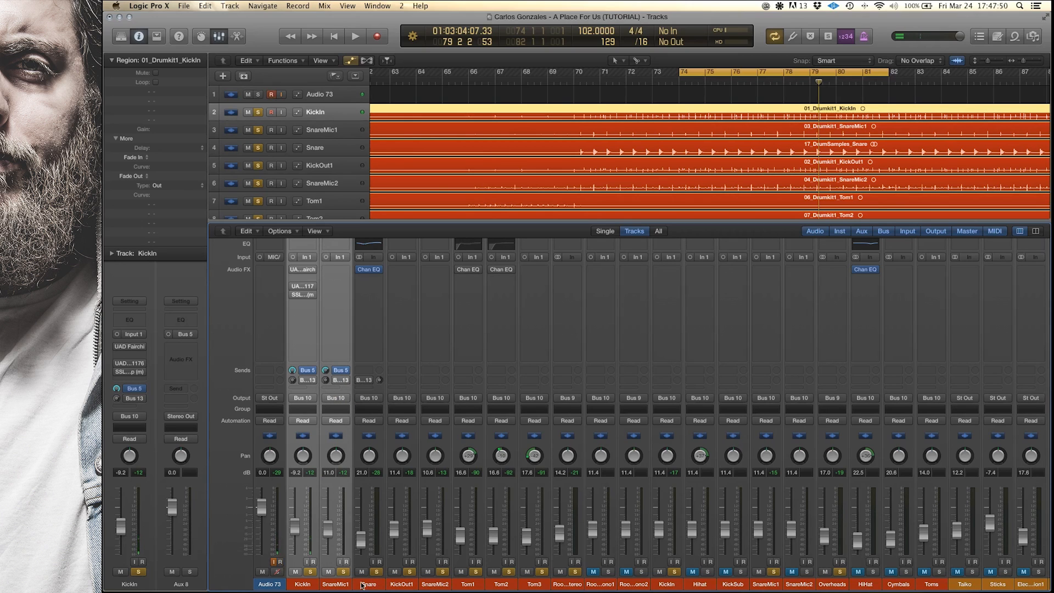
# Create an arrangement track for the Aux 8 channel fed by Bus 5, and hide the mixer
pyautogui.click(323, 585)
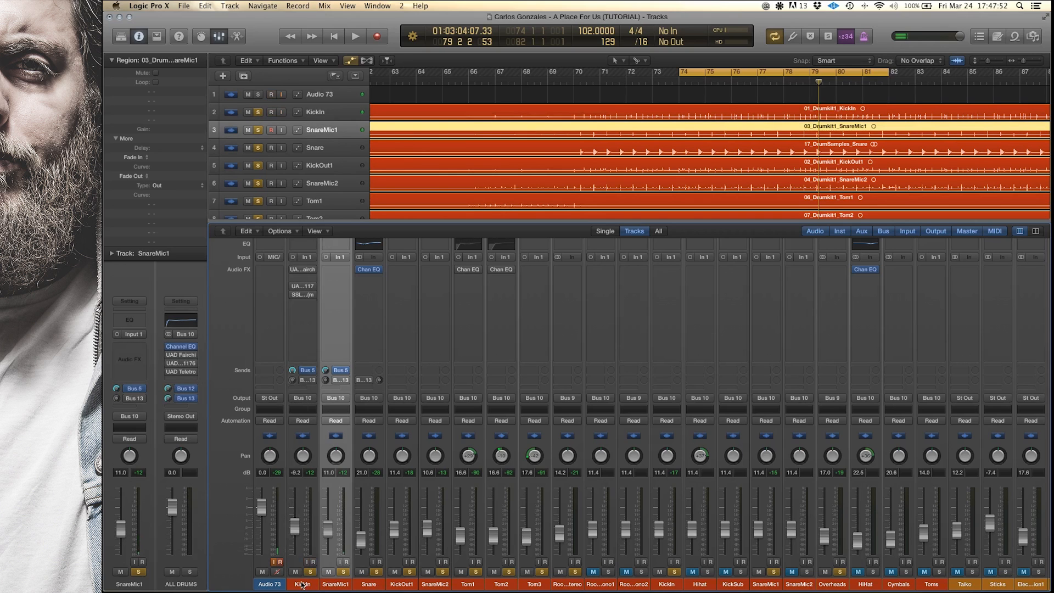
pyautogui.click(299, 585)
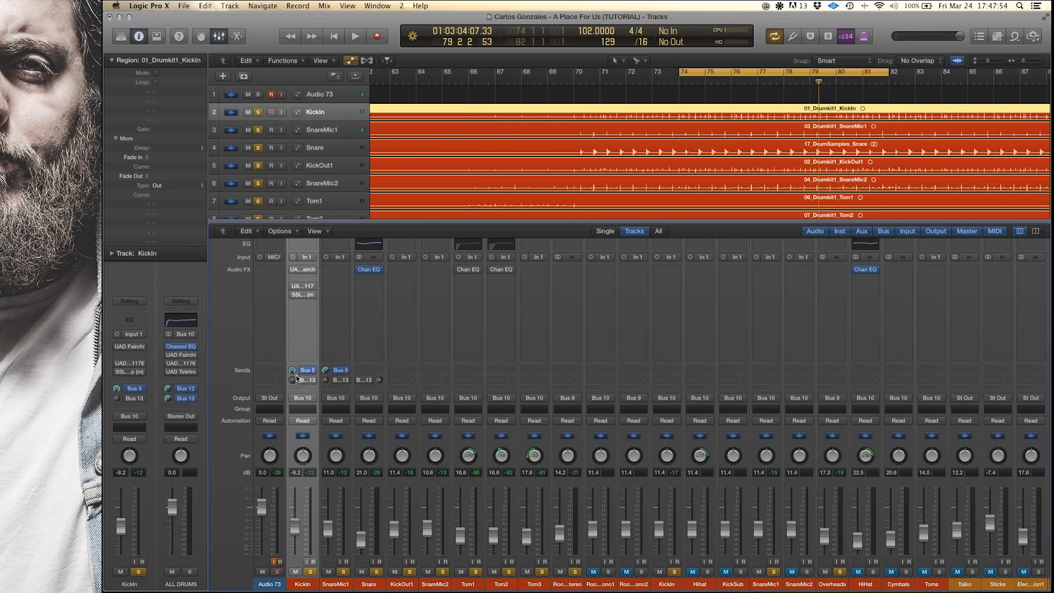
pyautogui.hscroll(2, 482, 453)
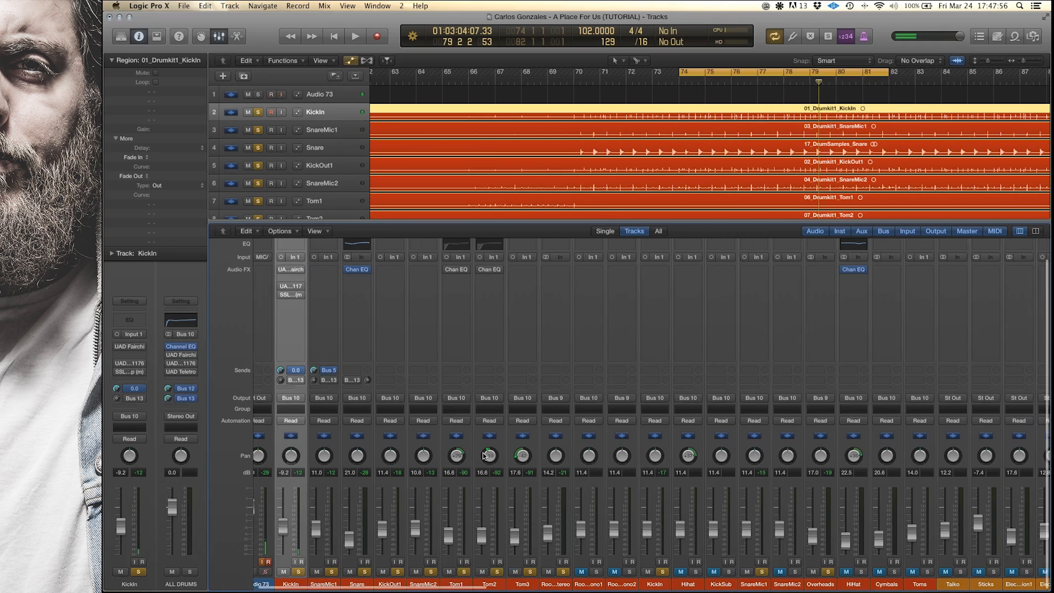
pyautogui.hscroll(10, 483, 455)
pyautogui.hscroll(12, 483, 455)
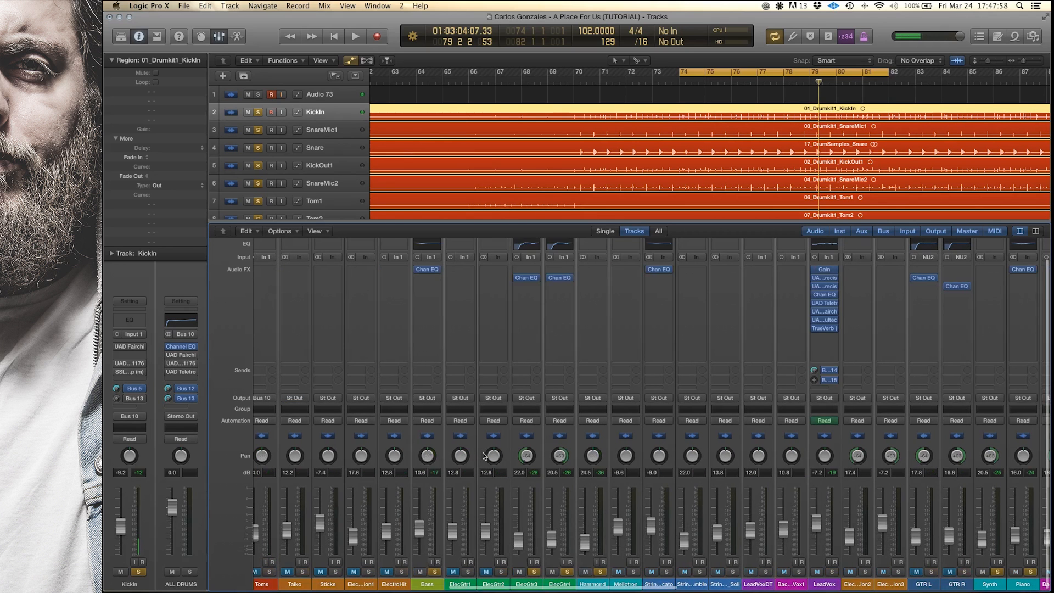
pyautogui.hscroll(16, 483, 455)
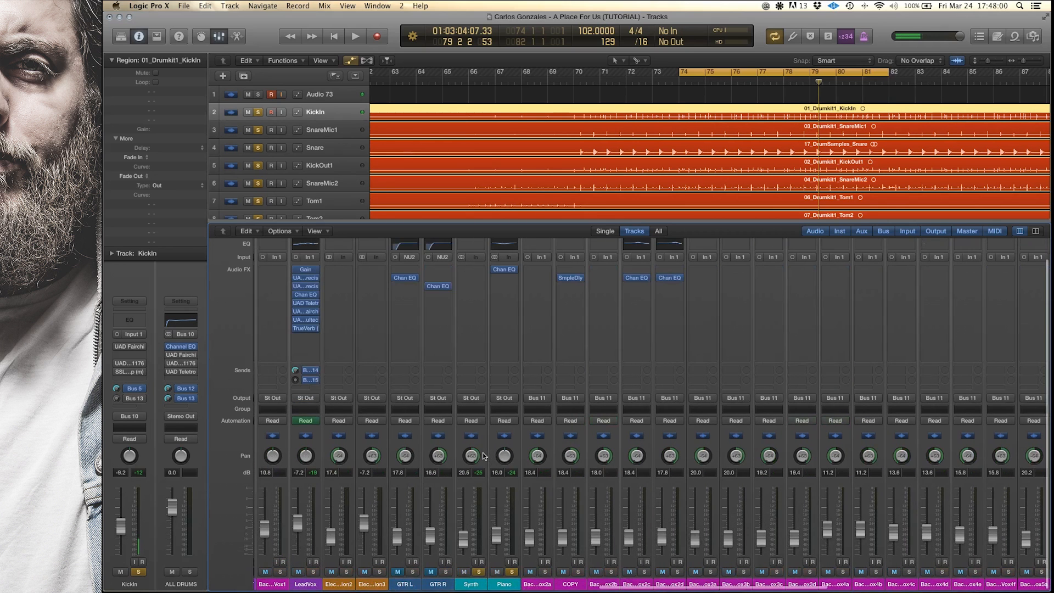
pyautogui.hscroll(11, 483, 455)
pyautogui.hscroll(11, 483, 455)
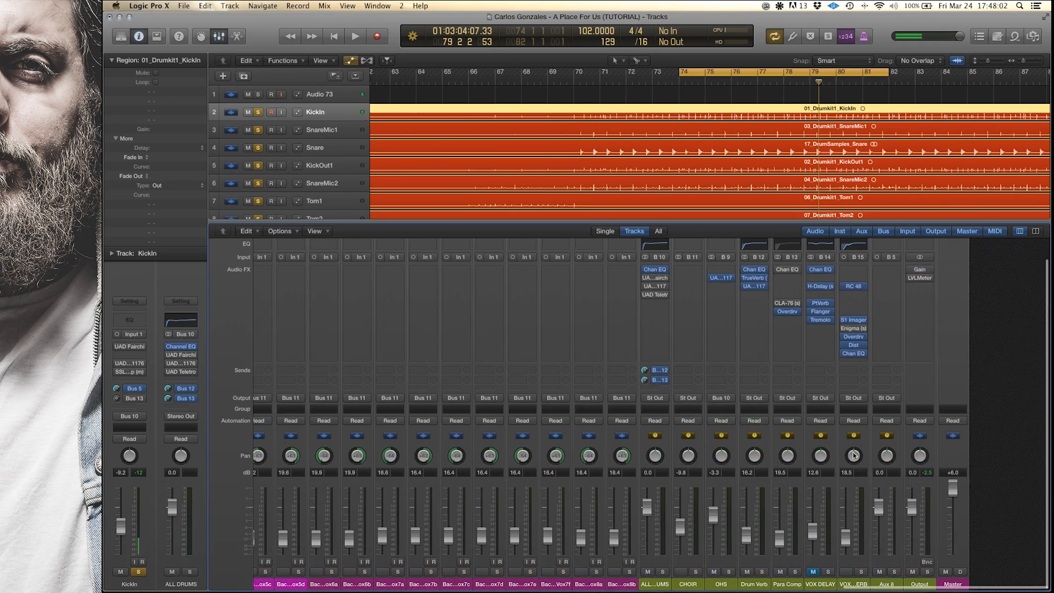
pyautogui.hscroll(1, 893, 419)
pyautogui.hscroll(-3, 917, 513)
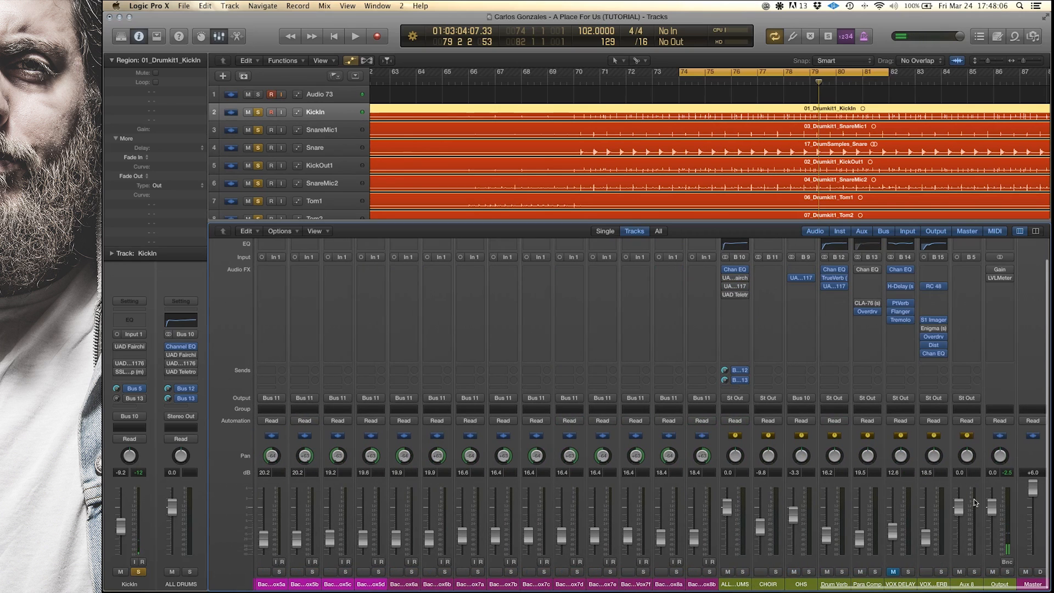
pyautogui.click(967, 583)
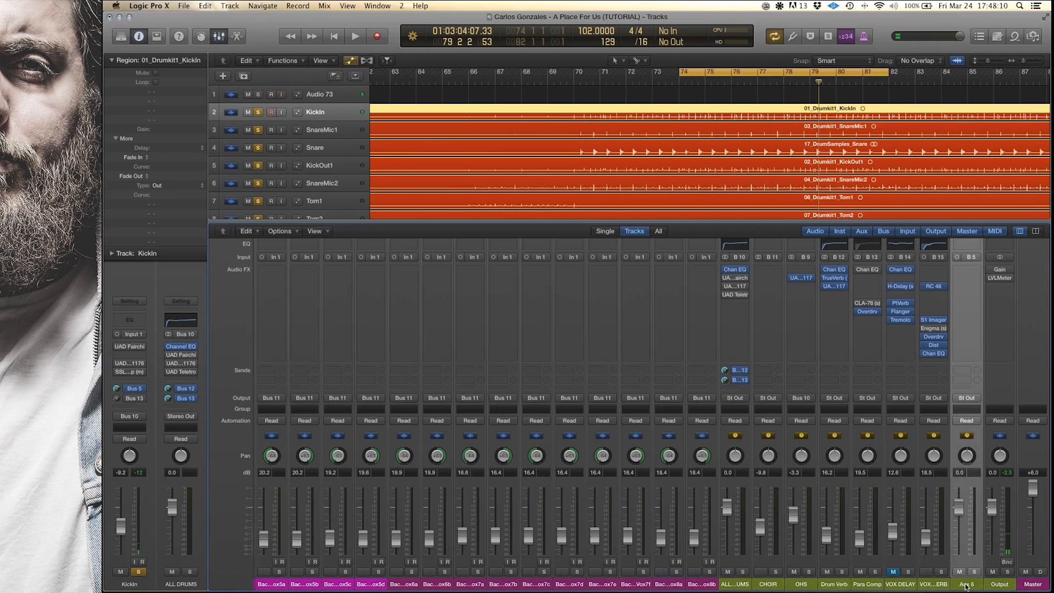
pyautogui.rightClick(966, 587)
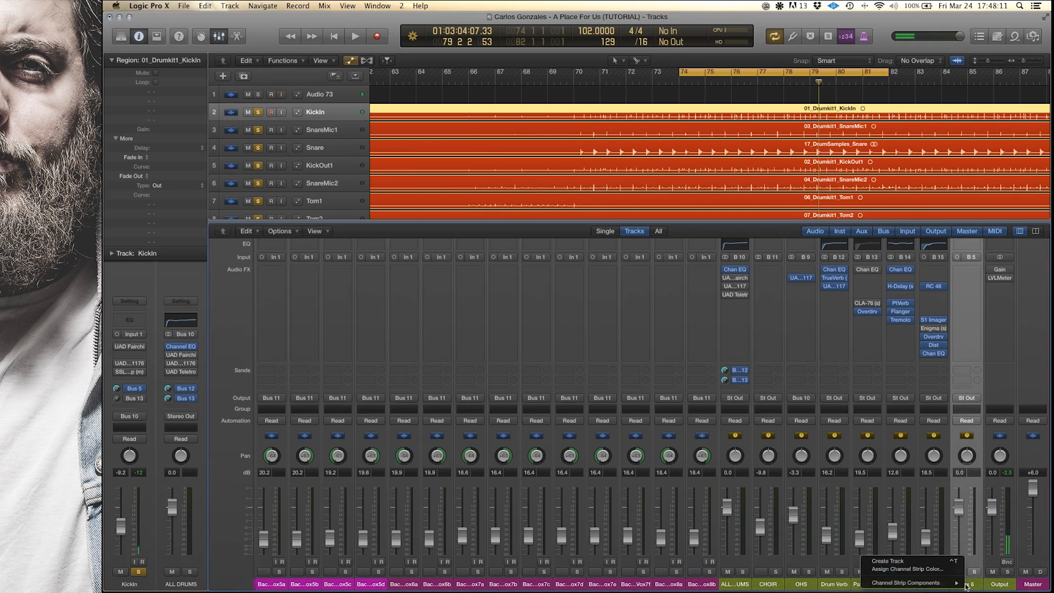
pyautogui.click(922, 561)
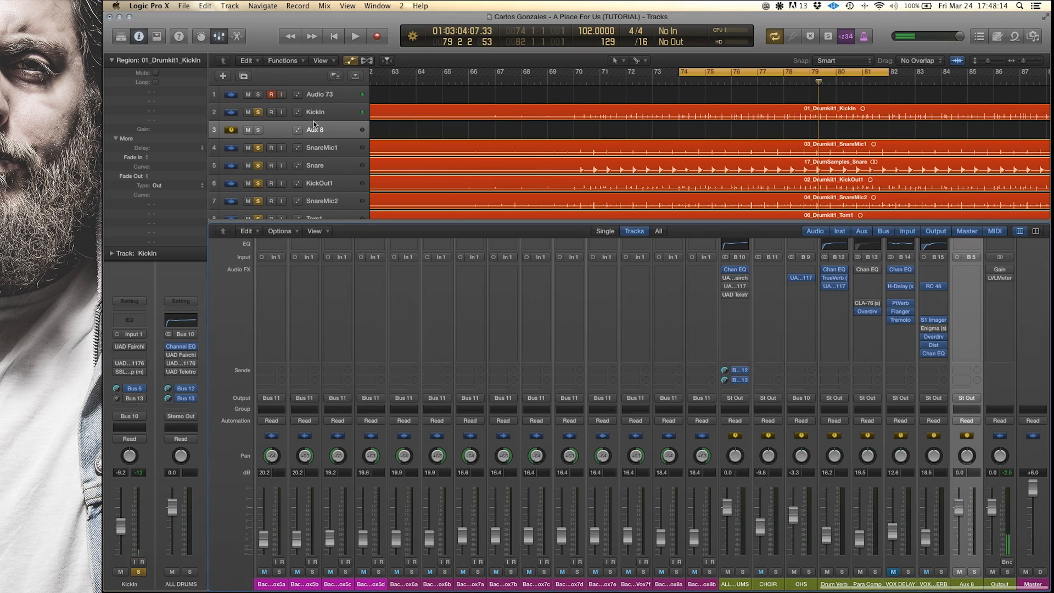
pyautogui.press('x')
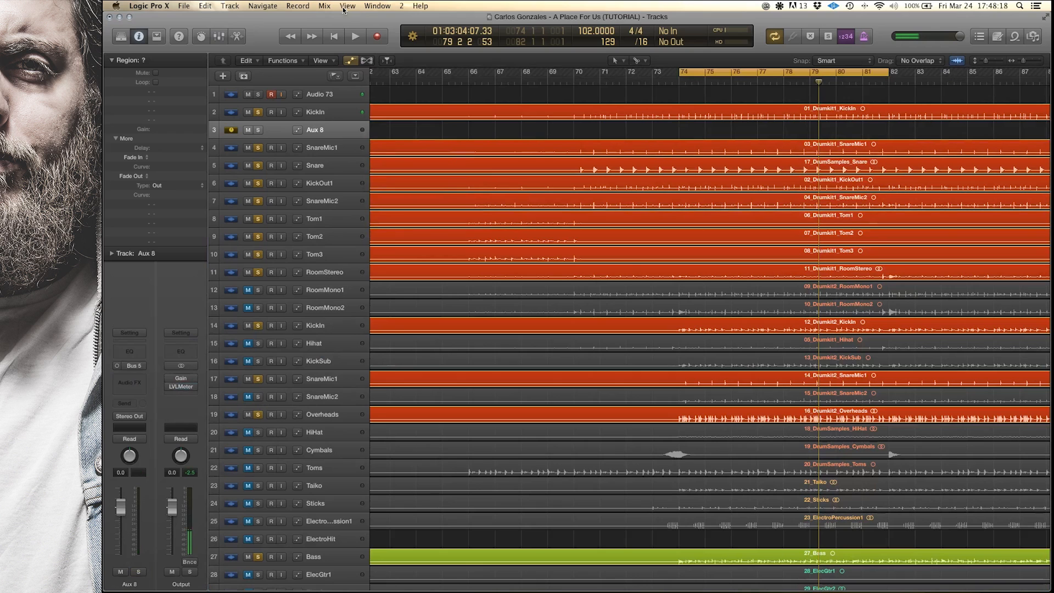
pyautogui.click(344, 5)
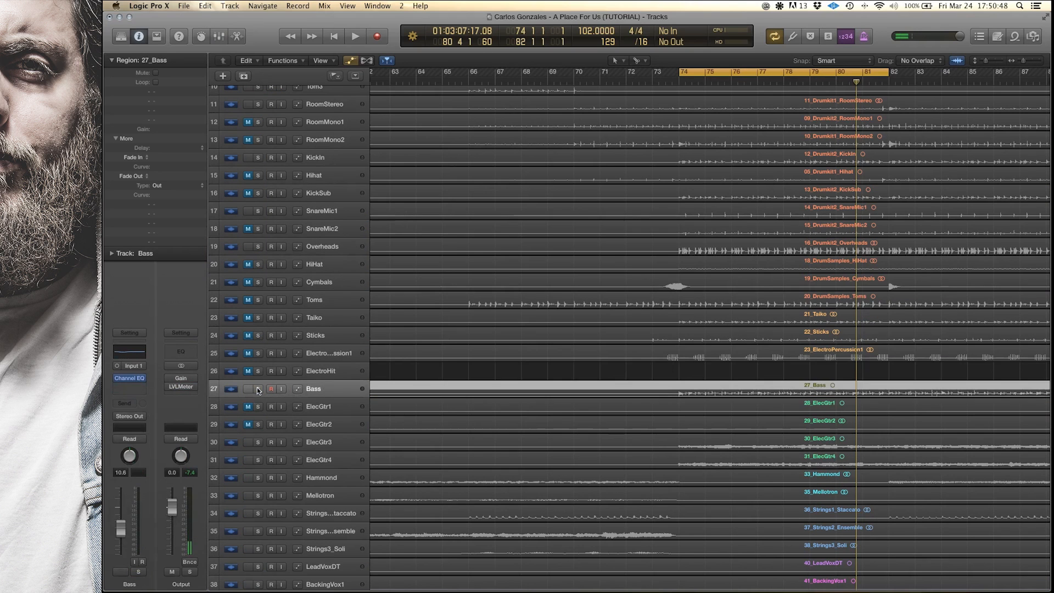
# Solo the Bass track and insert a mono Compressor after its Channel EQ
pyautogui.click(257, 387)
pyautogui.click(132, 388)
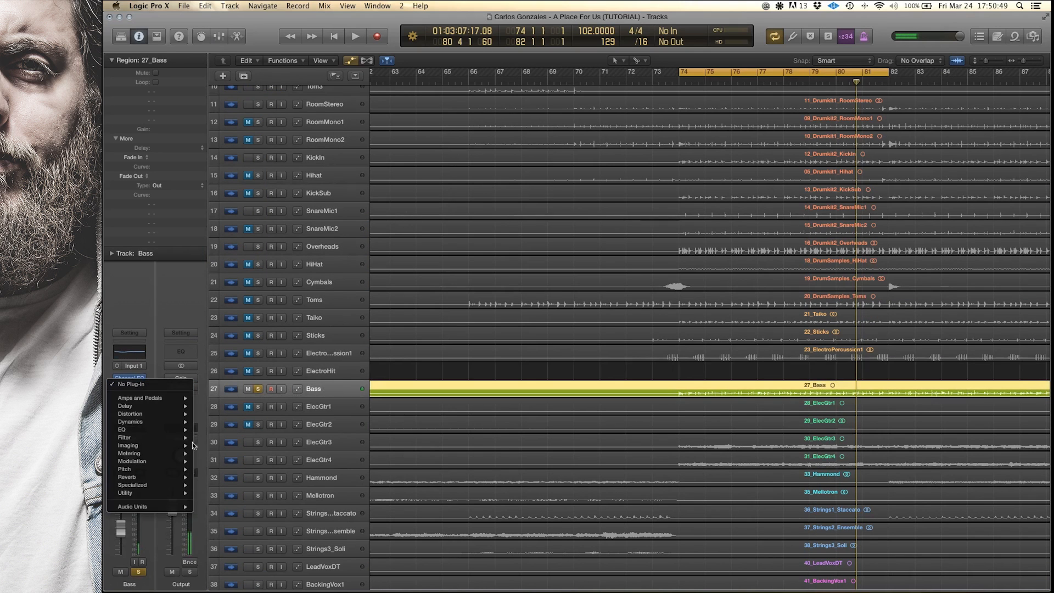
pyautogui.moveTo(157, 422)
pyautogui.moveTo(231, 430)
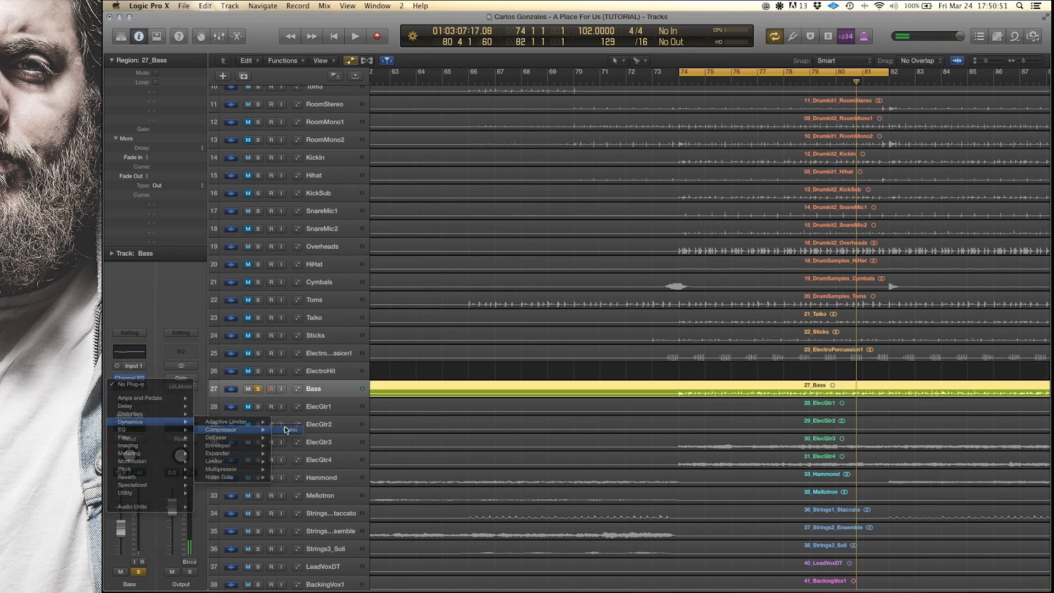
pyautogui.click(286, 429)
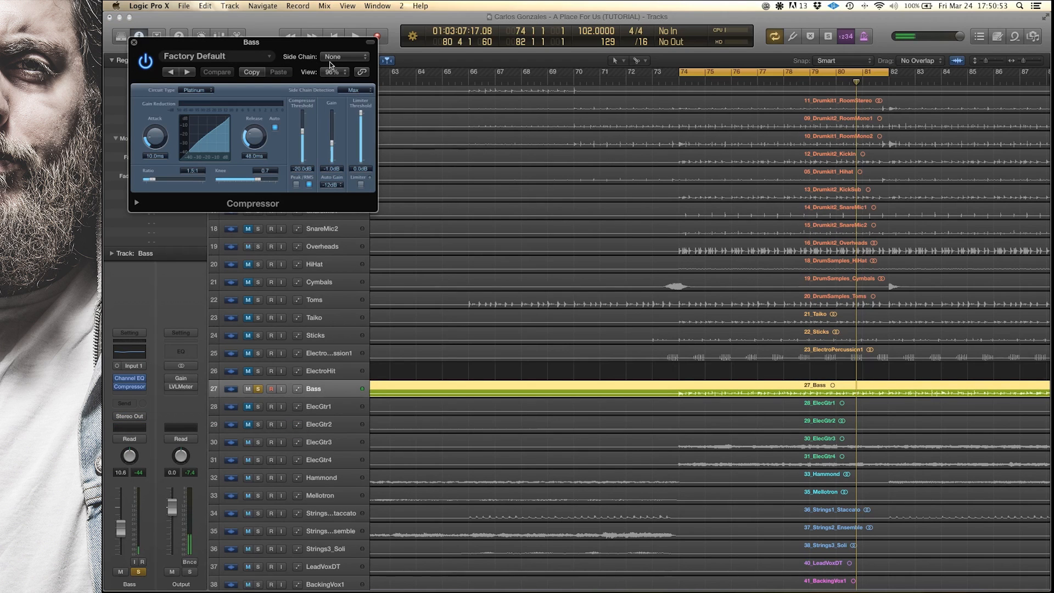
# Set the Bass compressor's side chain to Bus 5 and load the SD/C 1 preset
pyautogui.click(352, 57)
pyautogui.scroll(-10, 383, 525)
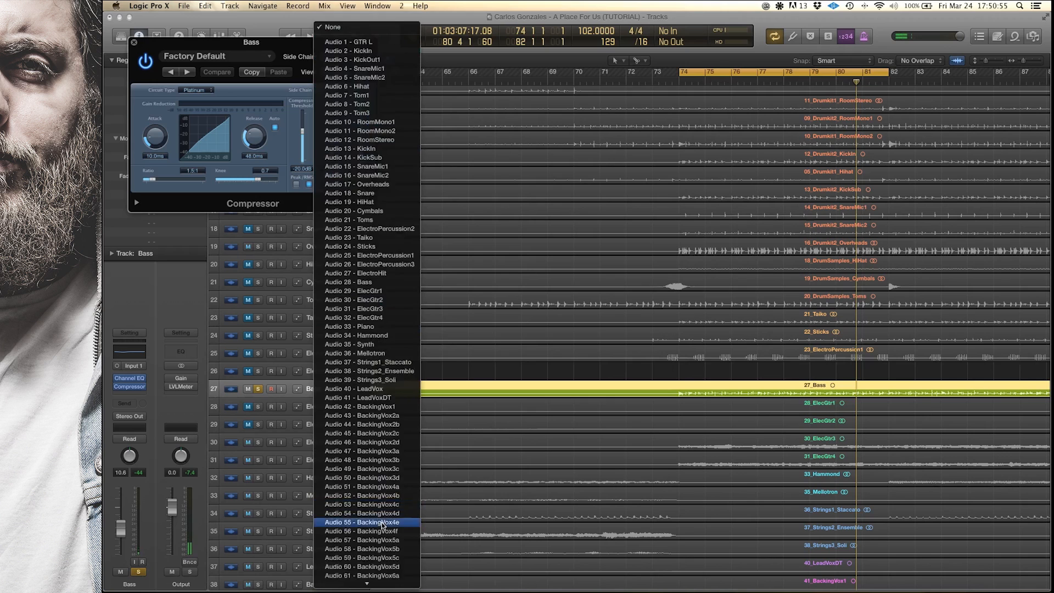
pyautogui.click(382, 521)
pyautogui.click(193, 57)
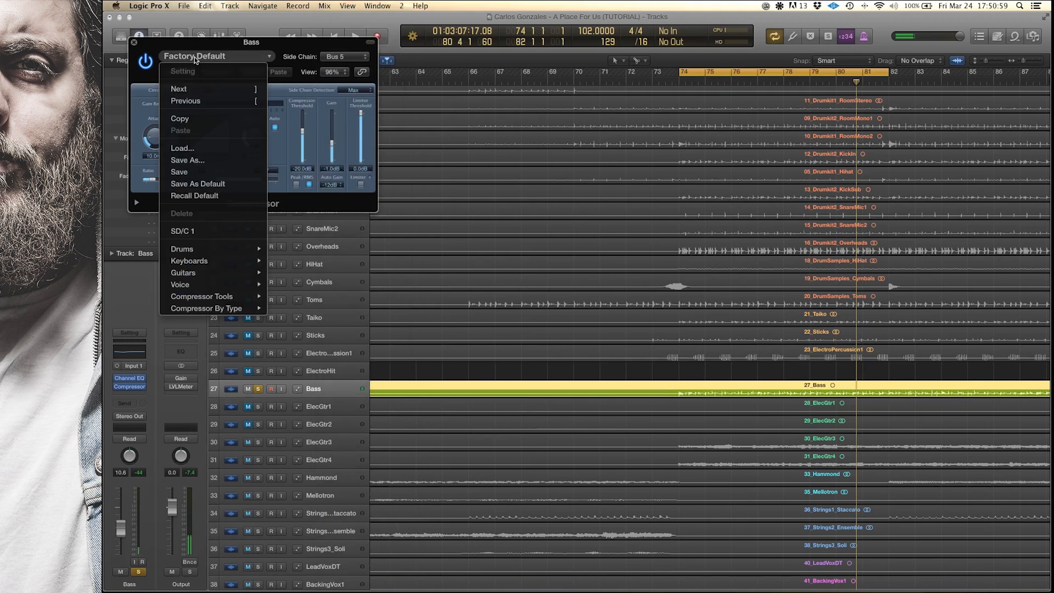
pyautogui.click(205, 230)
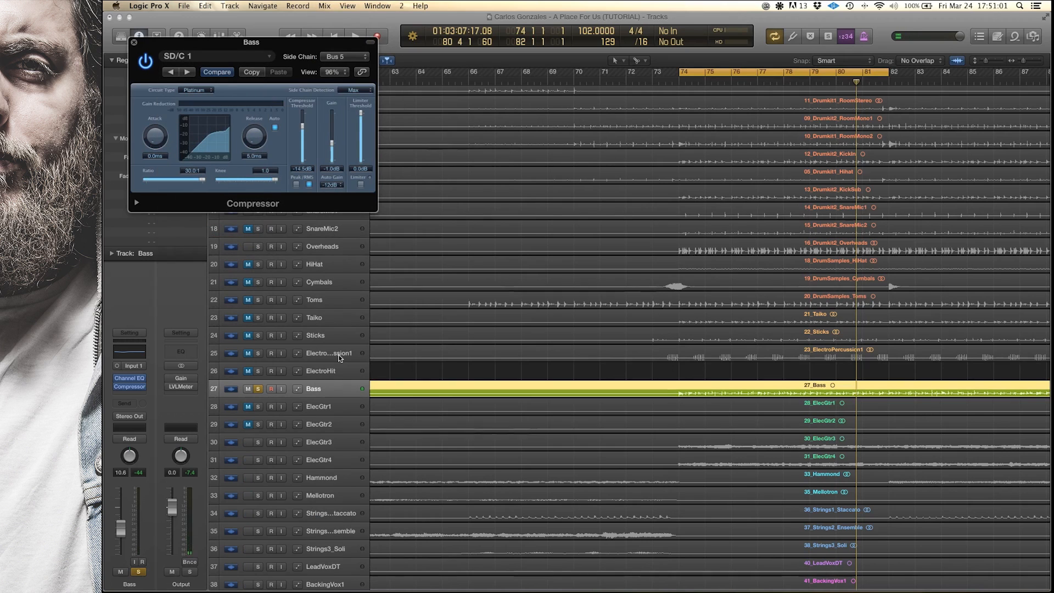
# While the loop plays, set the Bass compressor's threshold to -27.0 dB and its release to about 210 ms
pyautogui.press('space')
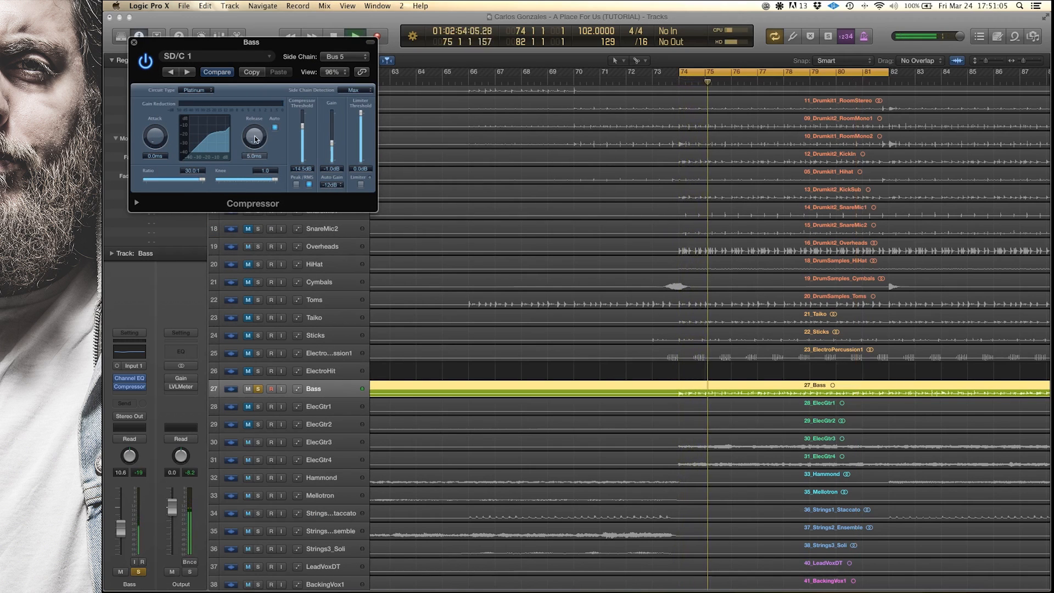
pyautogui.moveTo(295, 126); pyautogui.dragTo(301, 137)
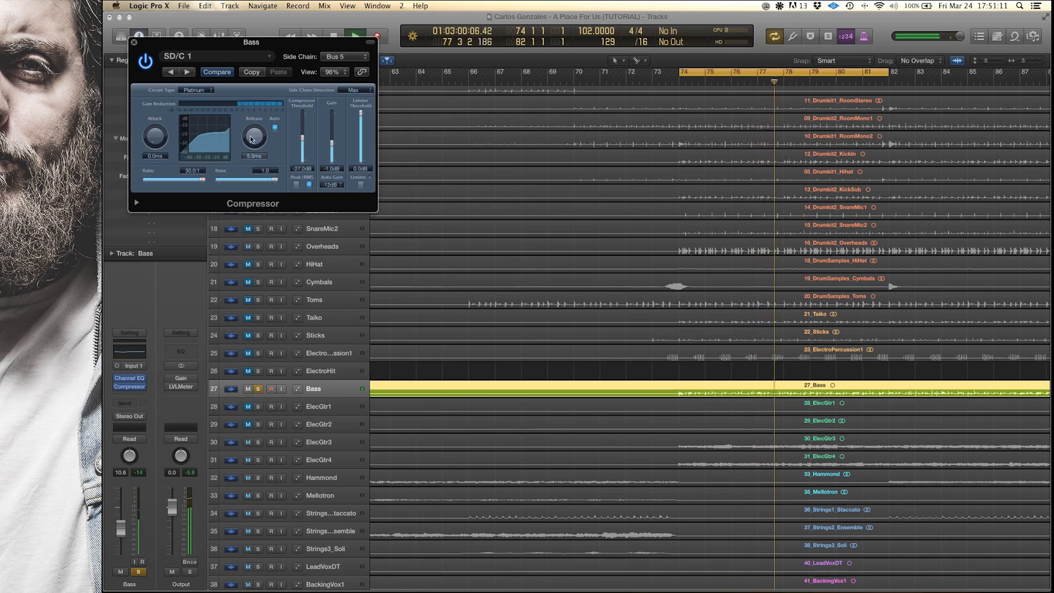
pyautogui.moveTo(246, 114); pyautogui.dragTo(245, 108)
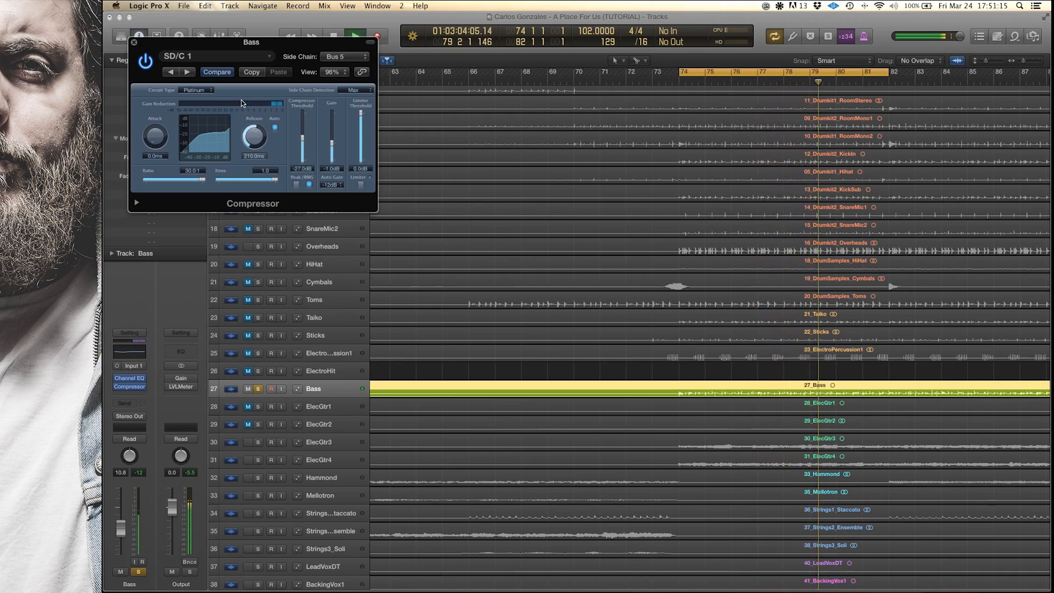
# Turn off auto release on the Bass compressor, and set its release to 290 ms, threshold to -30.5 dB and gain to -1.5 dB
pyautogui.moveTo(236, 109); pyautogui.dragTo(245, 148)
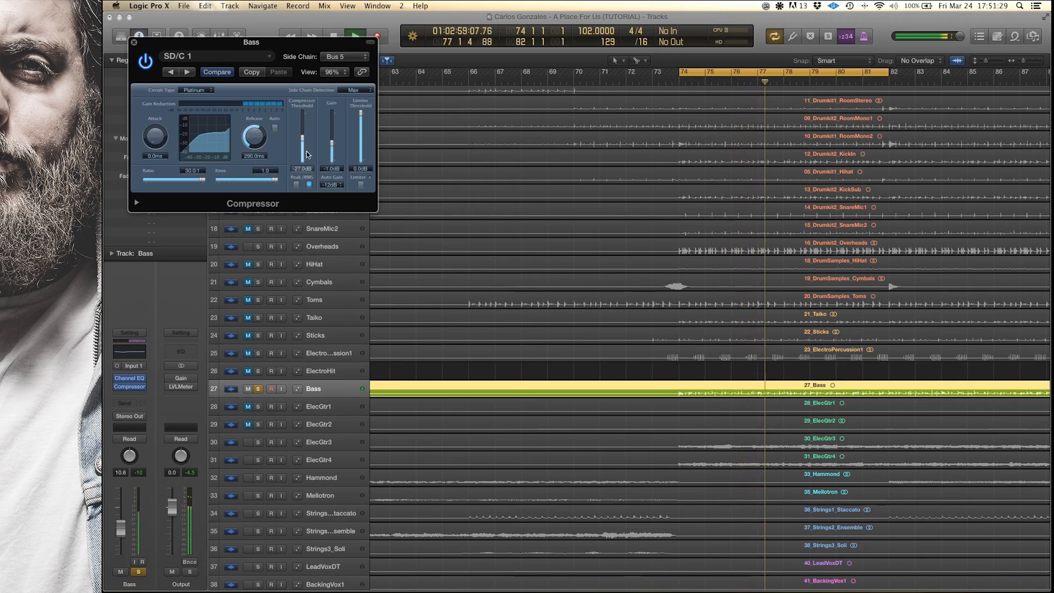
pyautogui.moveTo(305, 143); pyautogui.dragTo(304, 146)
pyautogui.click(142, 66)
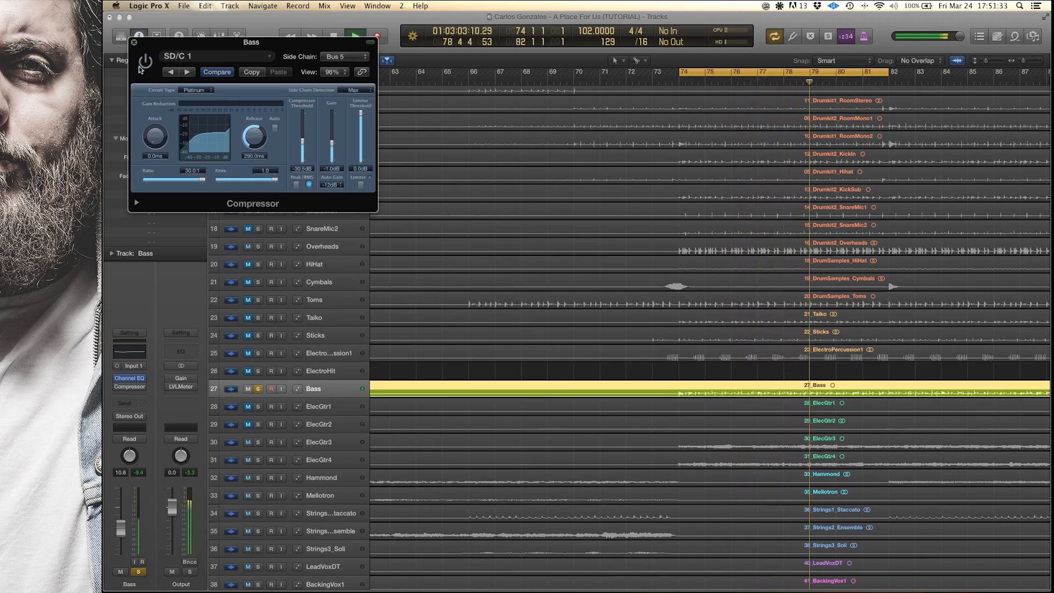
pyautogui.click(143, 68)
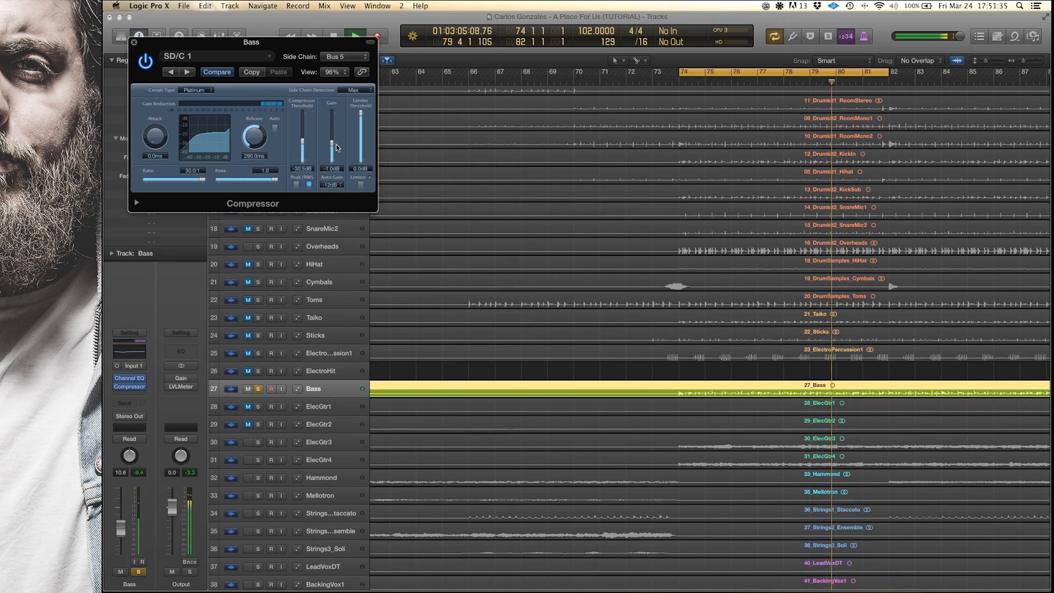
pyautogui.moveTo(333, 146); pyautogui.dragTo(333, 147)
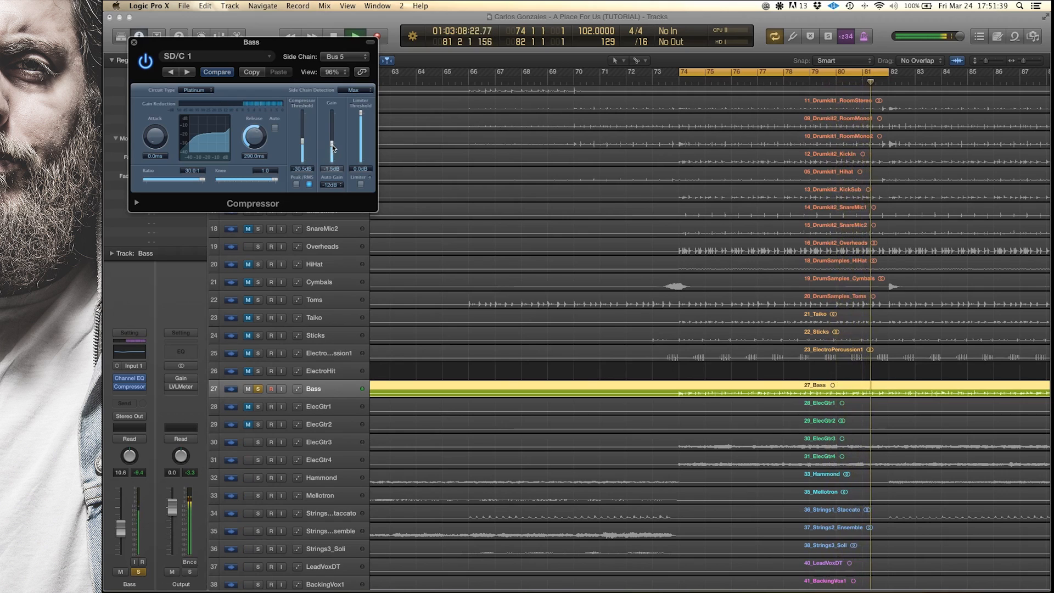
pyautogui.press('space')
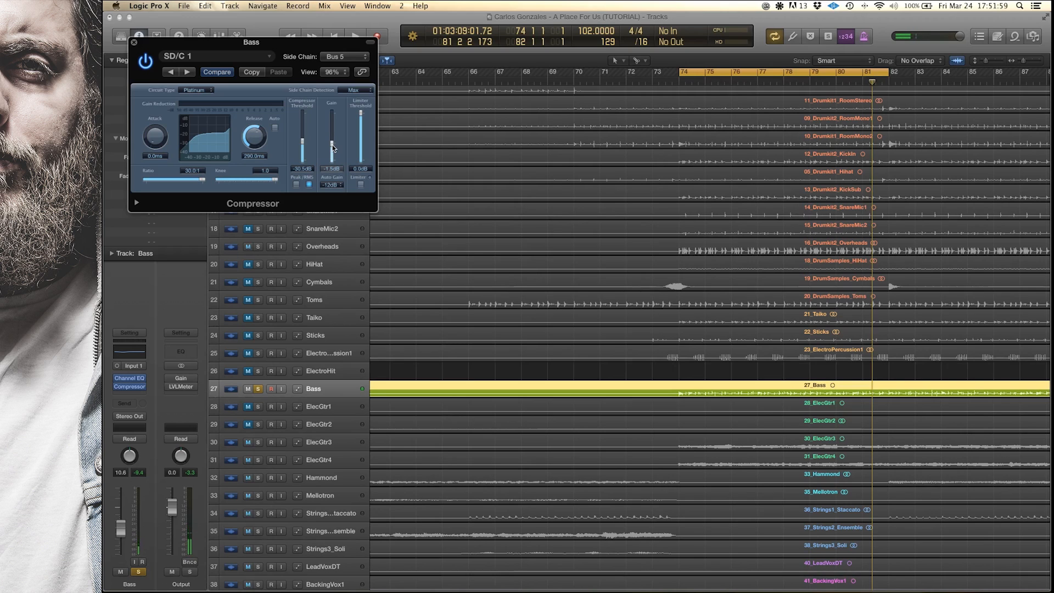
# With the loop playing, set the Bass compressor's threshold to -22.0 dB and gain to -3.5 dB, comparing the result against bypass
pyautogui.press('space')
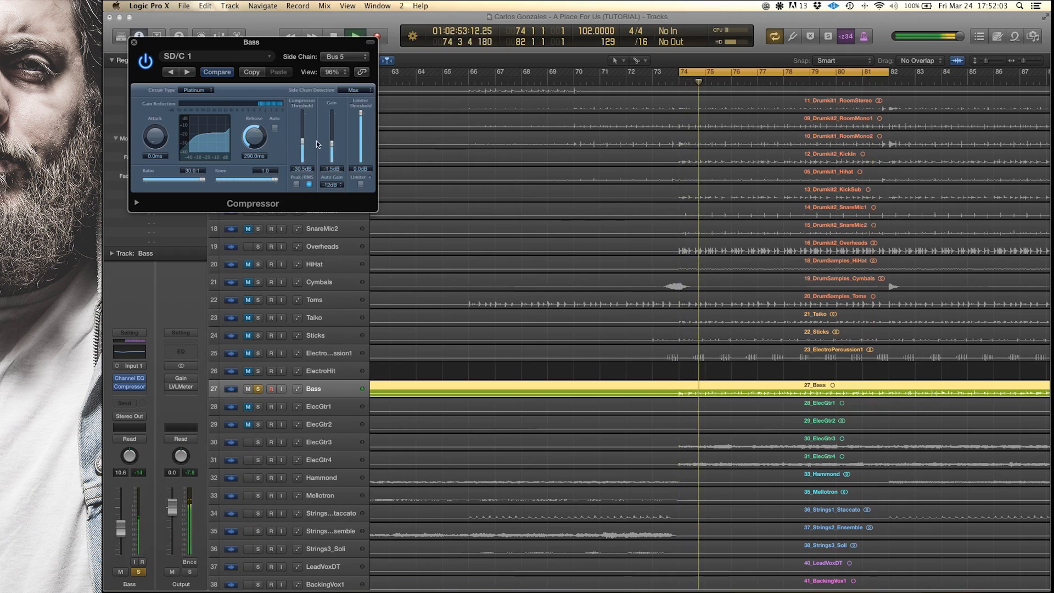
pyautogui.moveTo(331, 142)
pyautogui.mouseDown()
pyautogui.moveTo(299, 128)
pyautogui.moveTo(301, 140)
pyautogui.moveTo(301, 130)
pyautogui.moveTo(334, 146)
pyautogui.mouseUp()
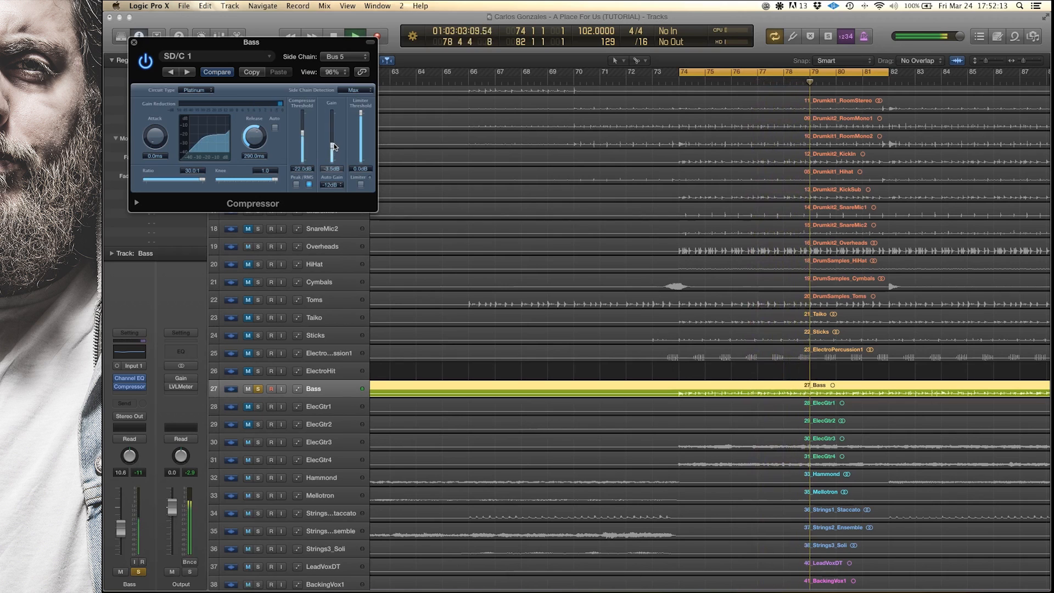
pyautogui.click(143, 64)
pyautogui.click(142, 61)
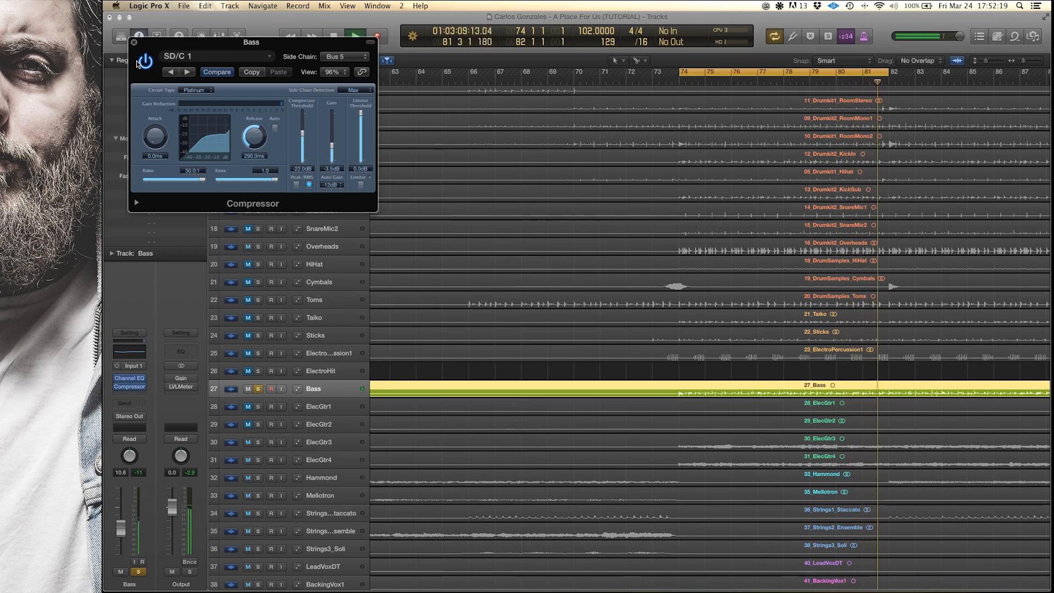
pyautogui.click(144, 62)
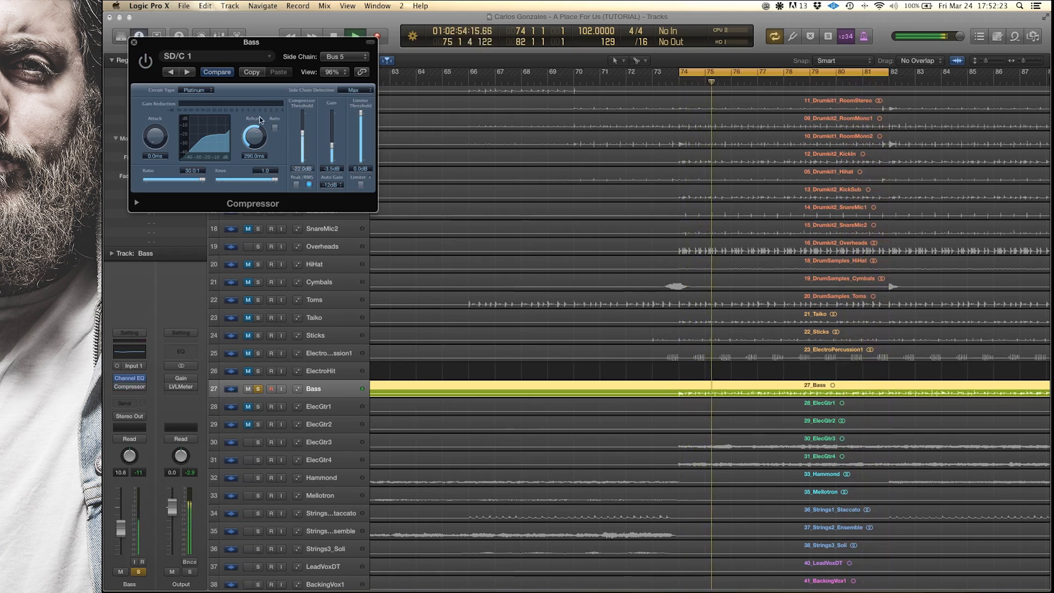
pyautogui.click(144, 62)
# Set the Bass compressor's threshold to -22.5 dB and gain to -3.0 dB, checking the level against the bypassed sound
pyautogui.moveTo(301, 132); pyautogui.dragTo(303, 133)
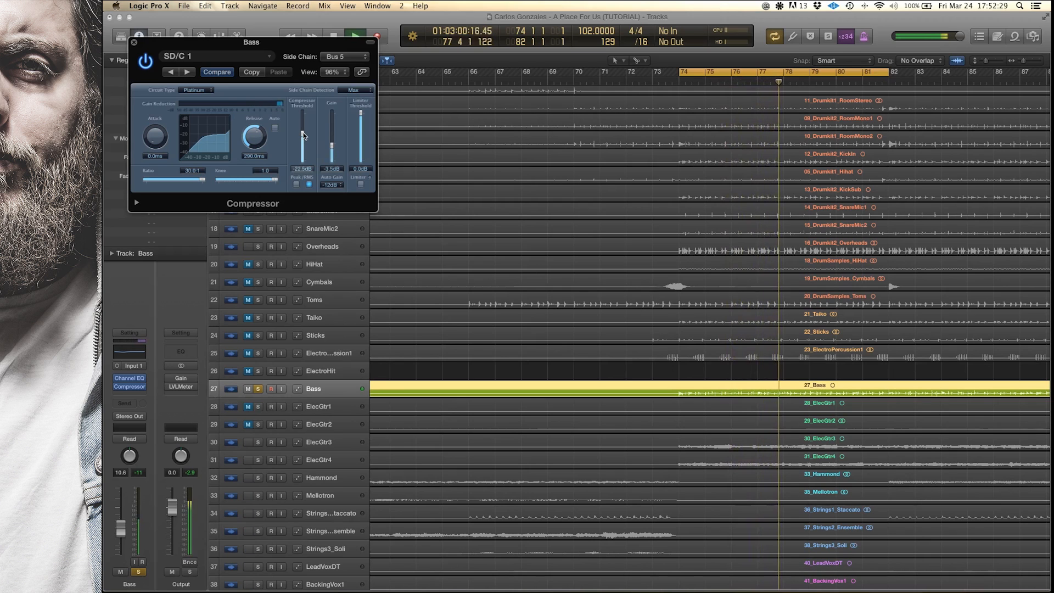
pyautogui.moveTo(335, 143); pyautogui.dragTo(335, 143)
pyautogui.click(146, 62)
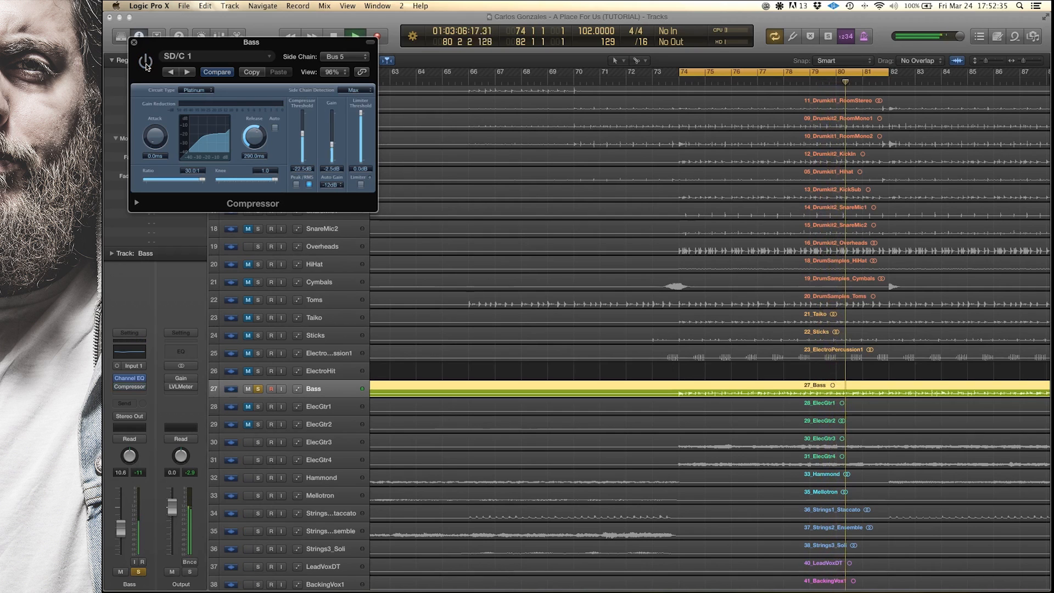
pyautogui.click(146, 62)
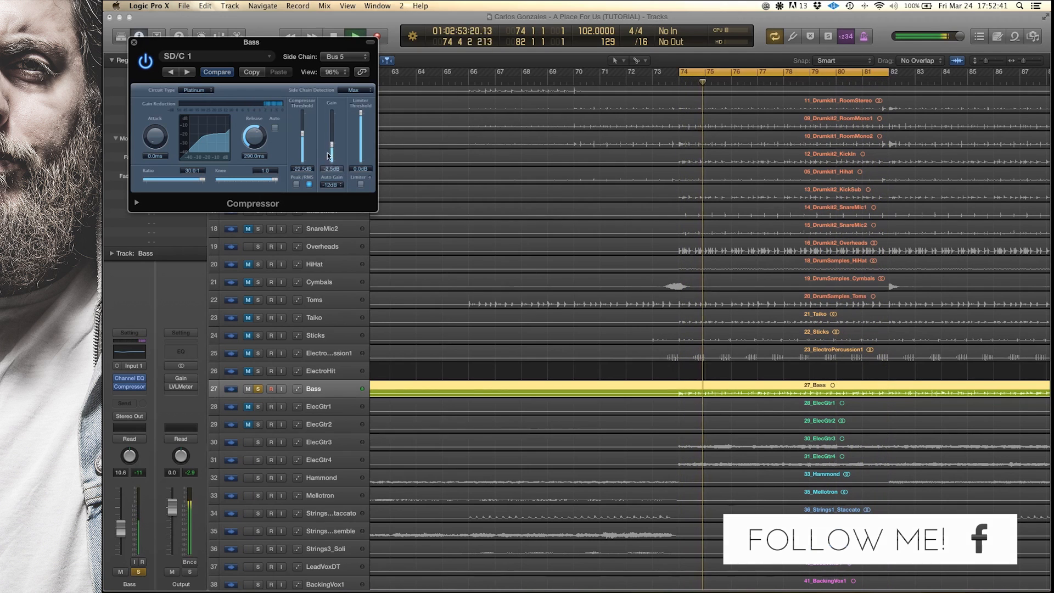
pyautogui.moveTo(331, 147); pyautogui.dragTo(331, 150)
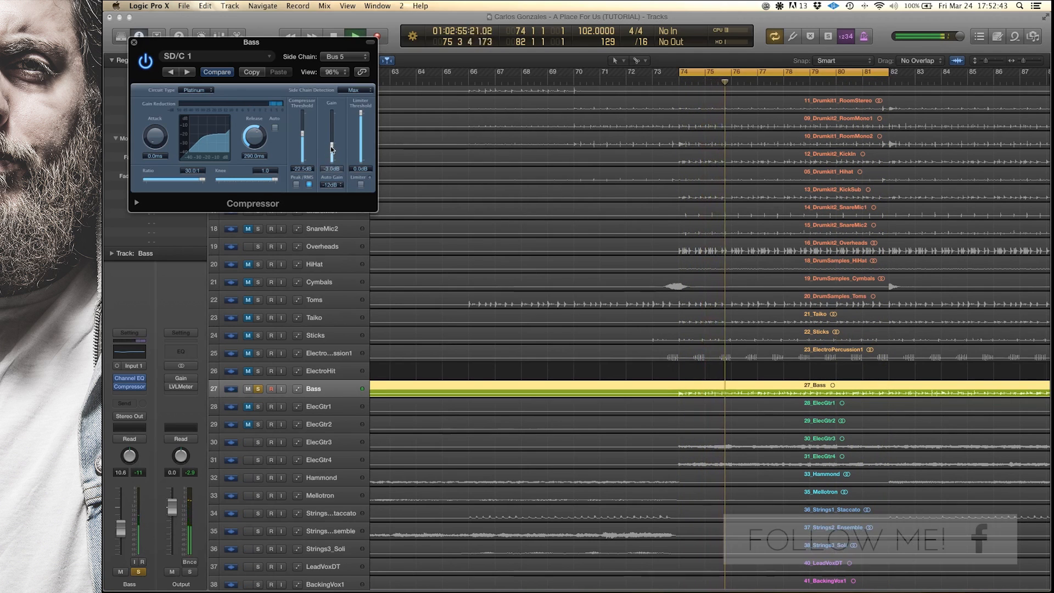
# Play the loop with the Bass compressor alternately bypassed and active to compare the ducking, leaving it switched on
pyautogui.click(145, 60)
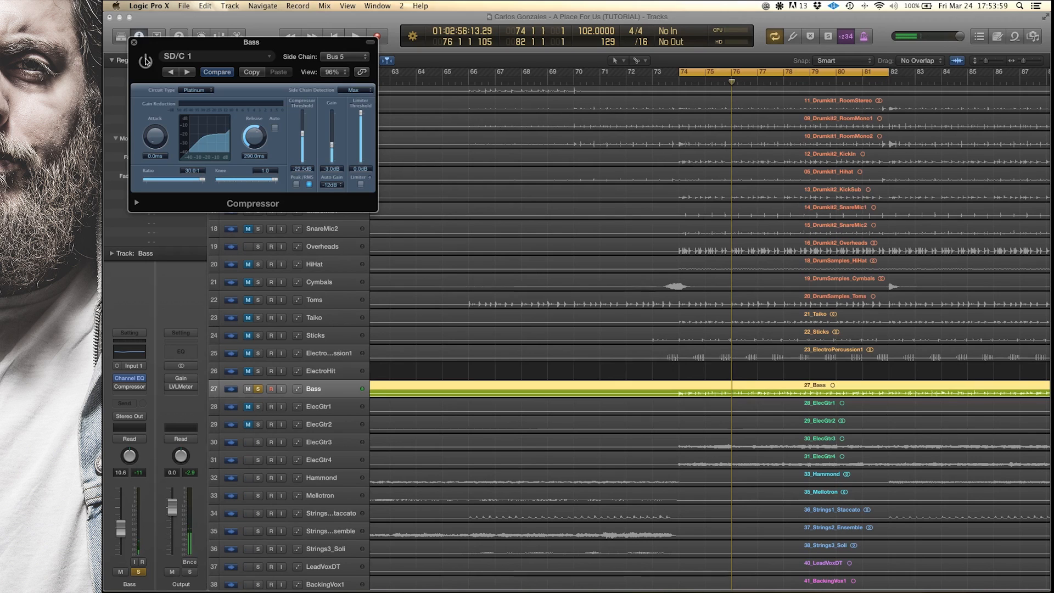
pyautogui.press('space')
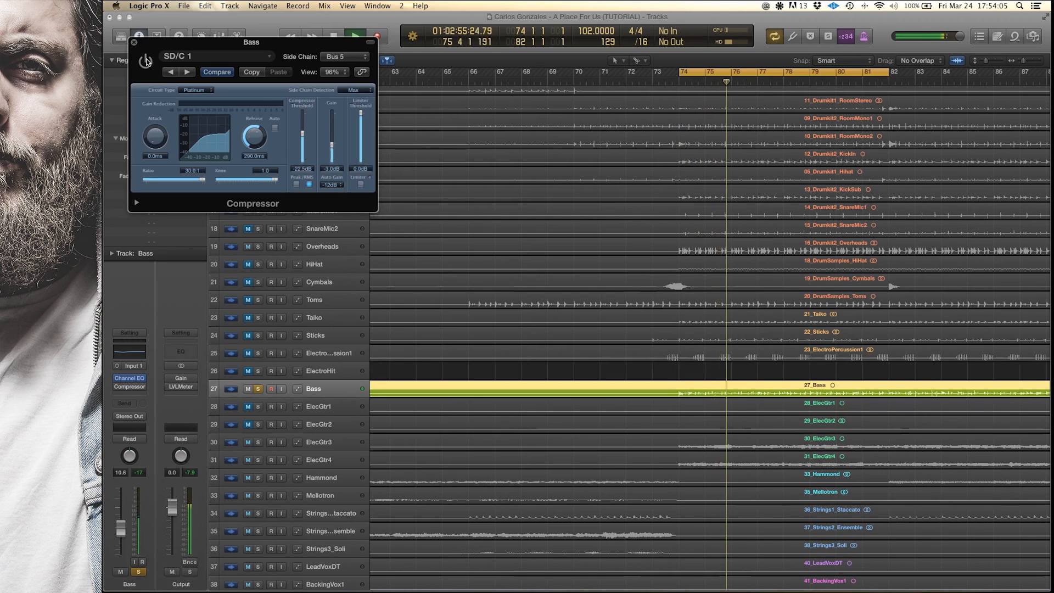
pyautogui.click(145, 60)
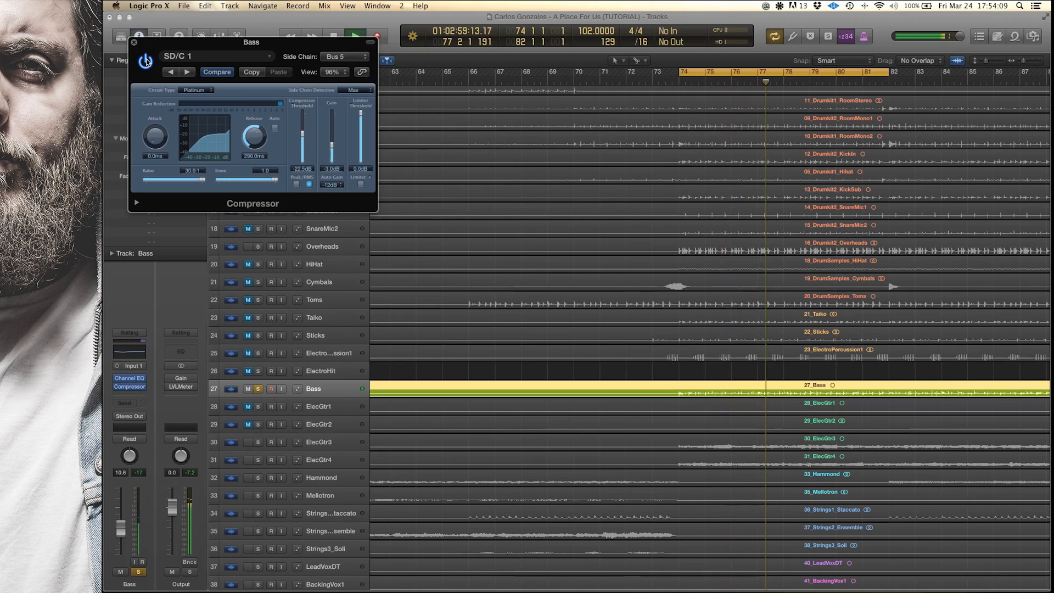
pyautogui.click(145, 62)
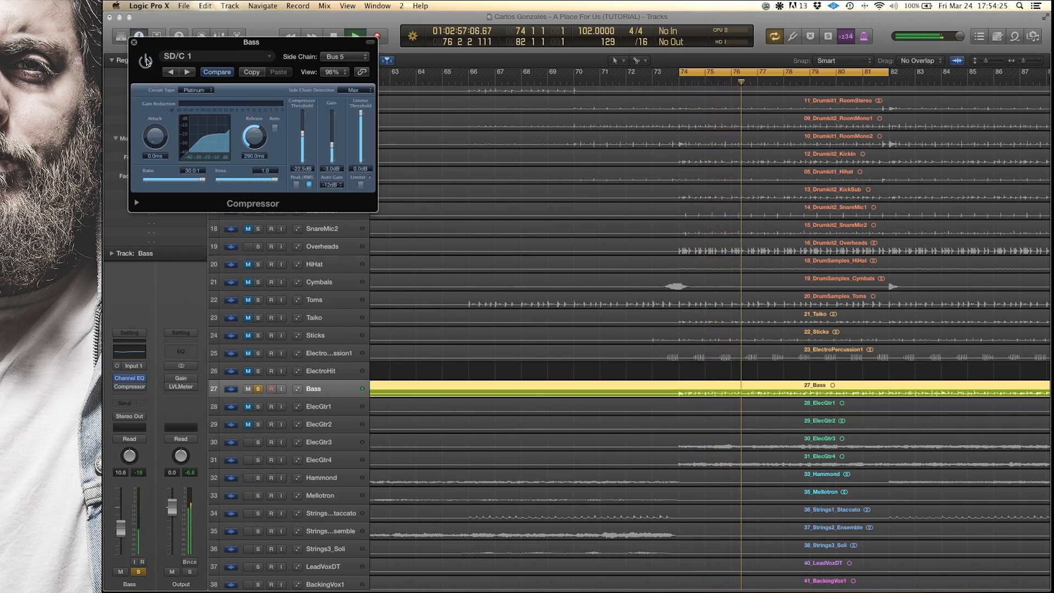
pyautogui.click(145, 61)
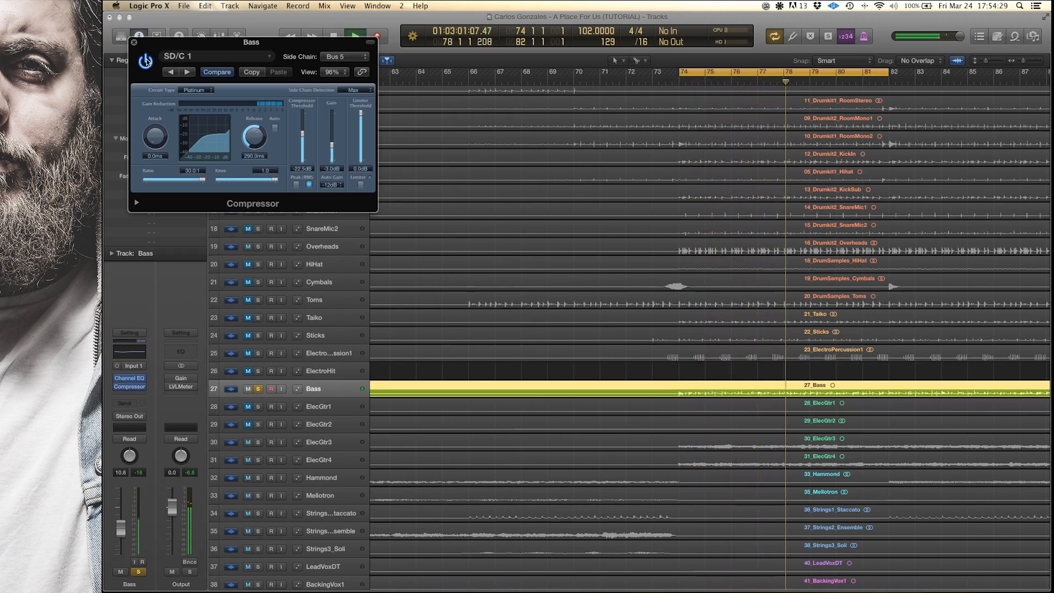